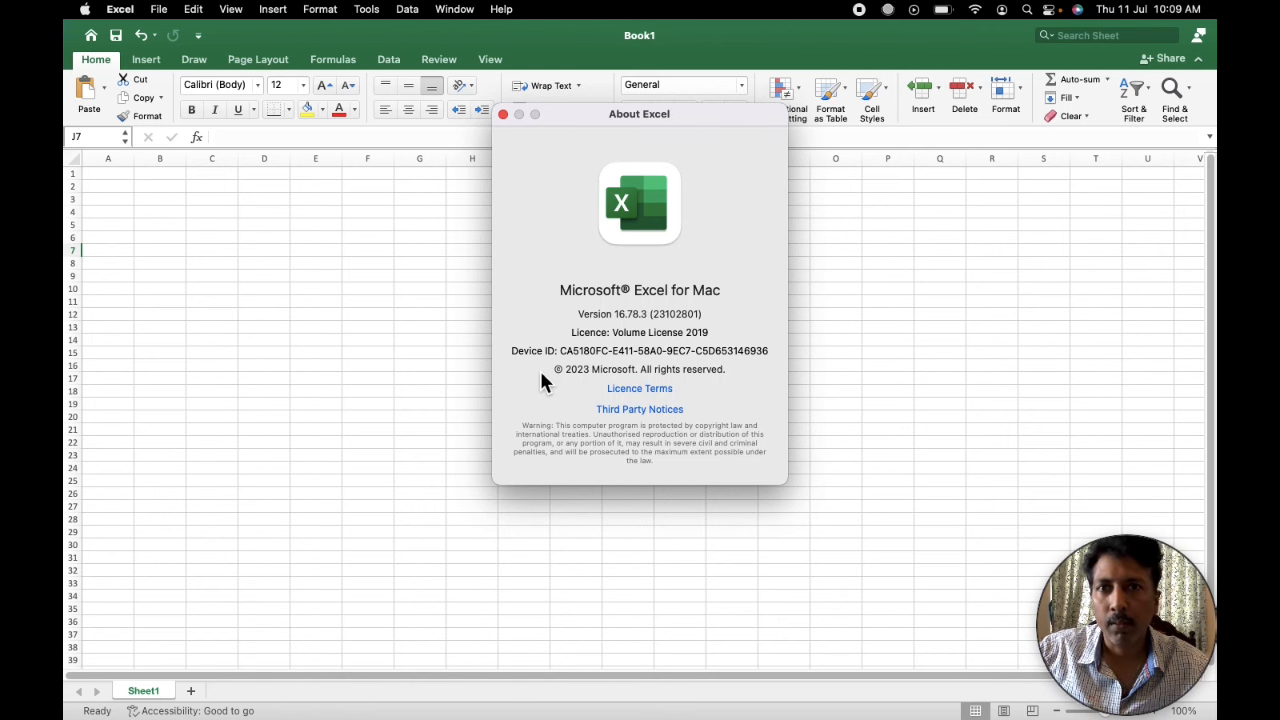
Close the program version information and add two new worksheets to the workbook
click(504, 115)
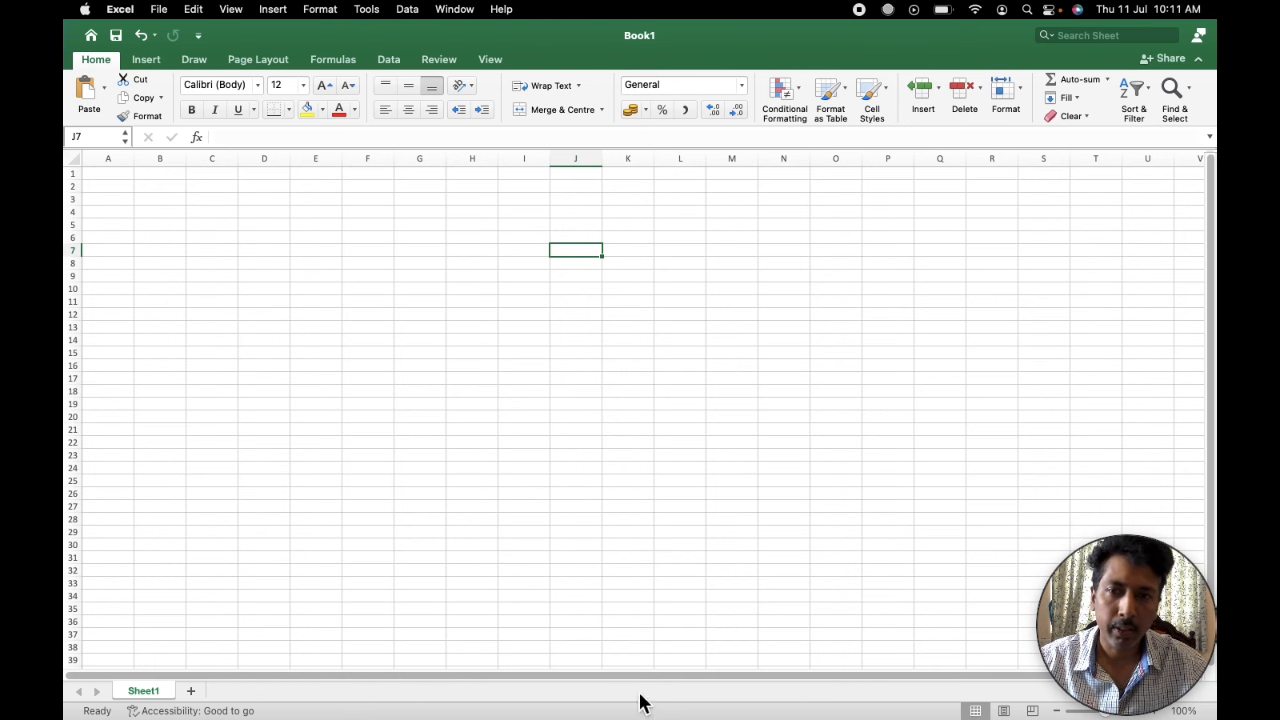
click(191, 692)
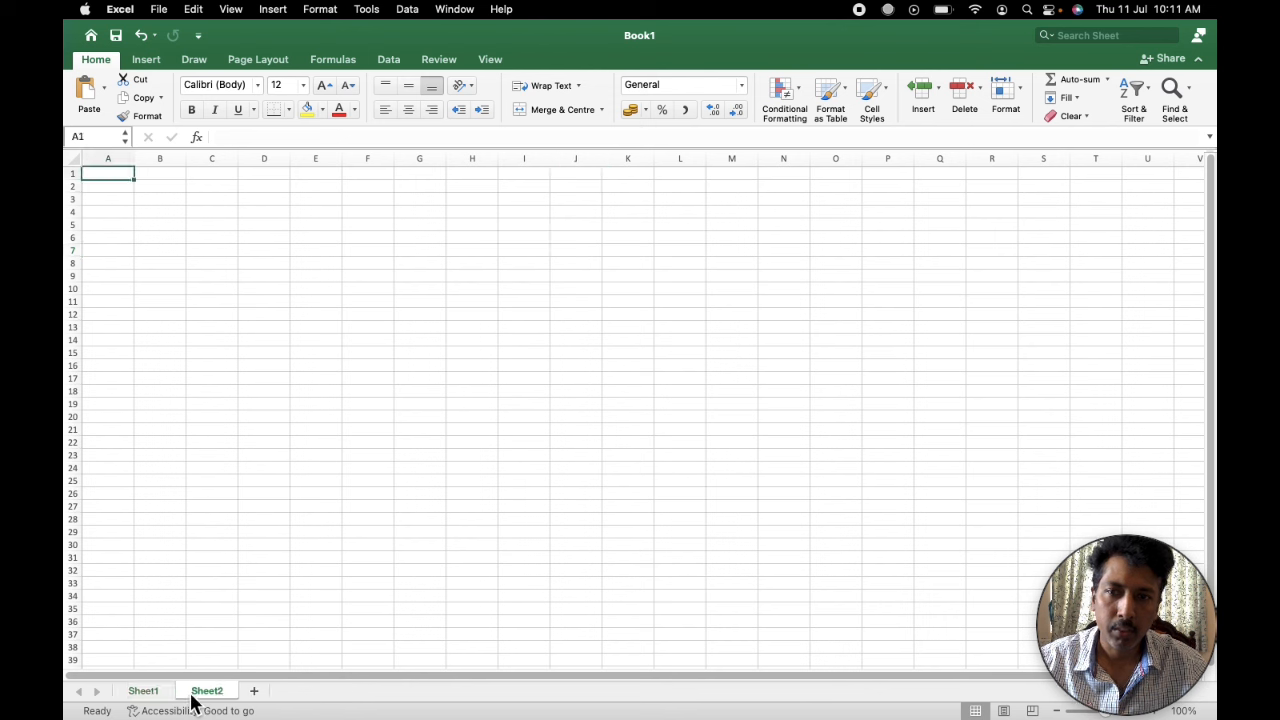
click(258, 693)
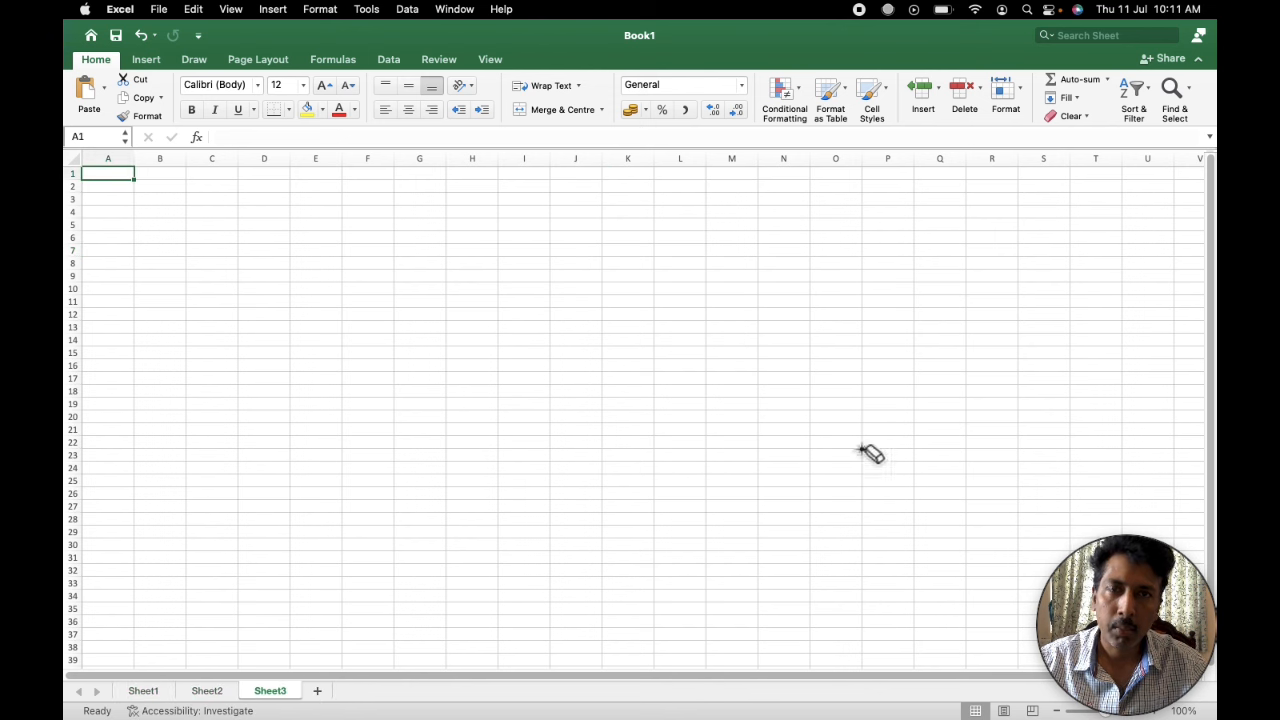
Look through Sheet1, Sheet2 and Sheet3 in turn and return to Sheet1
click(150, 693)
click(200, 694)
click(272, 694)
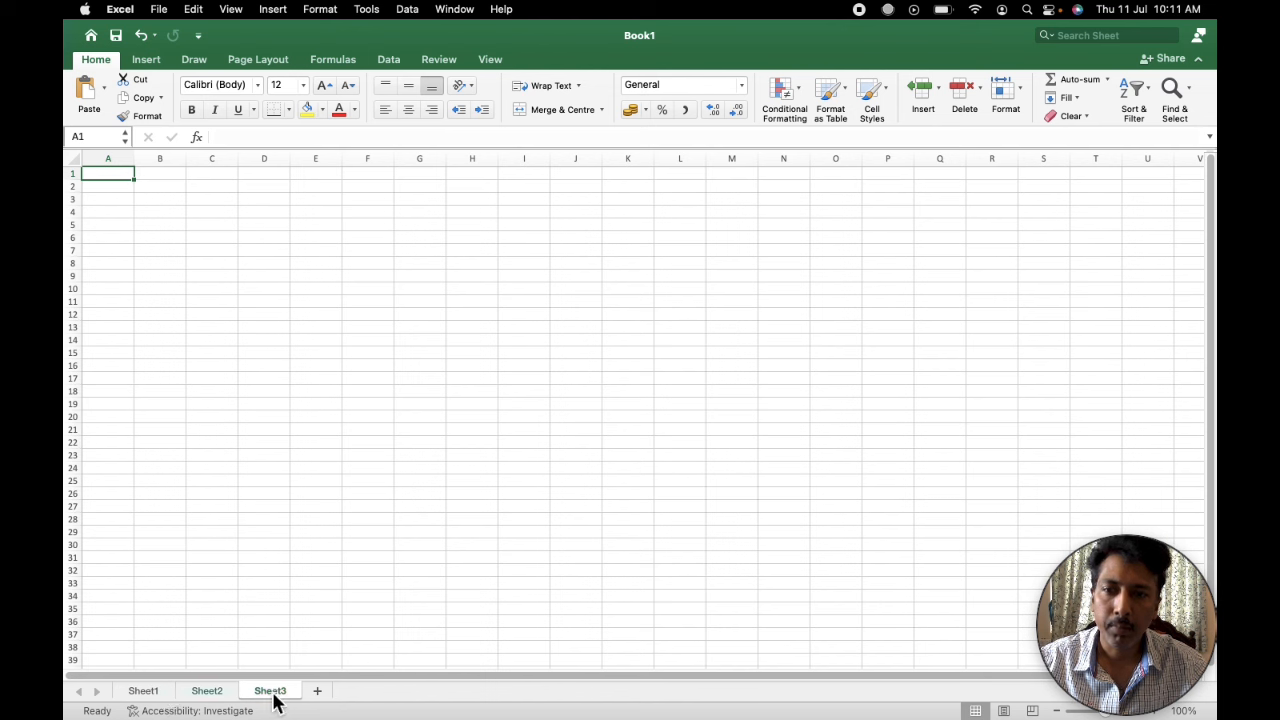
click(205, 694)
click(152, 694)
click(216, 696)
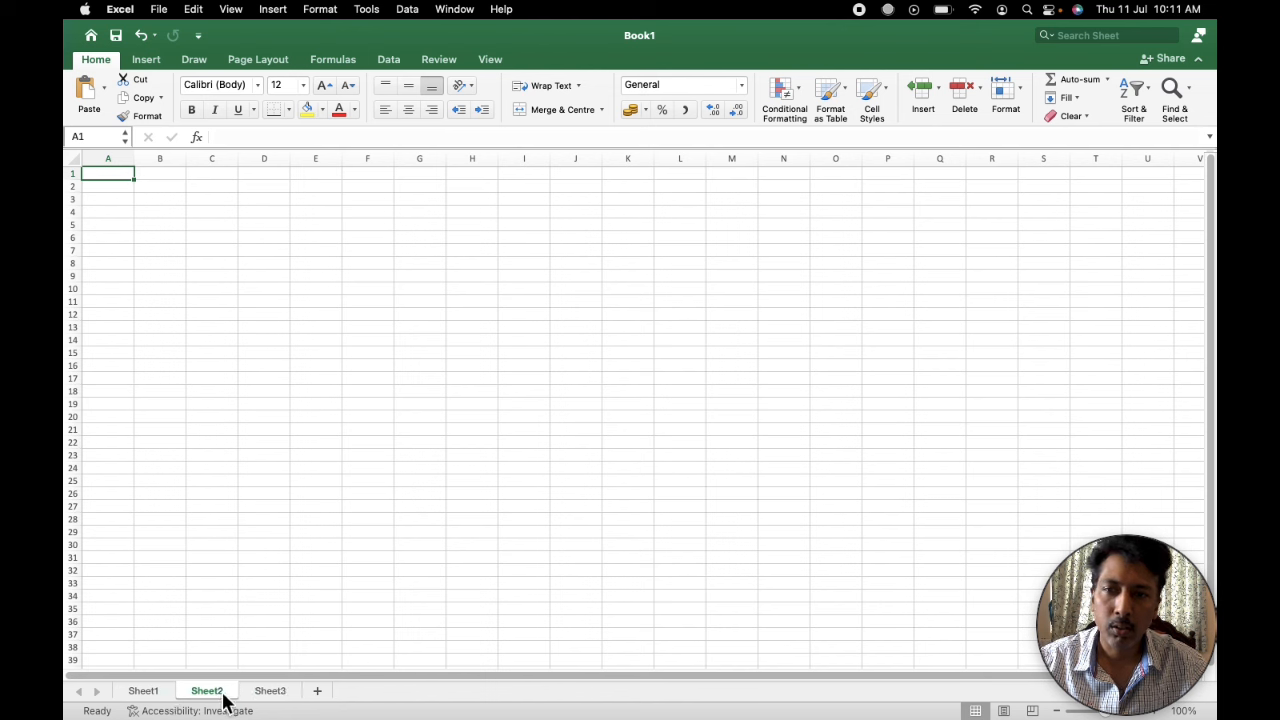
click(143, 691)
Select several individual cells across Sheet1 in turn, from E10 to H9
click(312, 289)
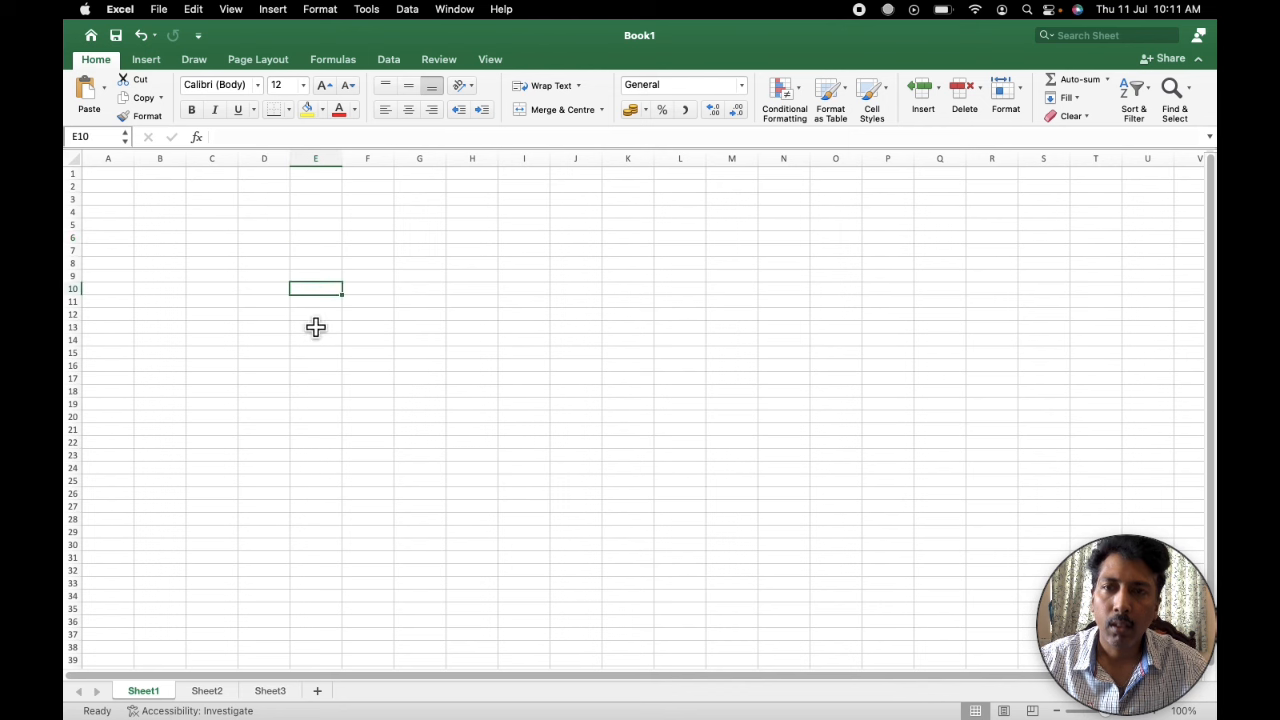
click(335, 240)
click(372, 326)
click(420, 262)
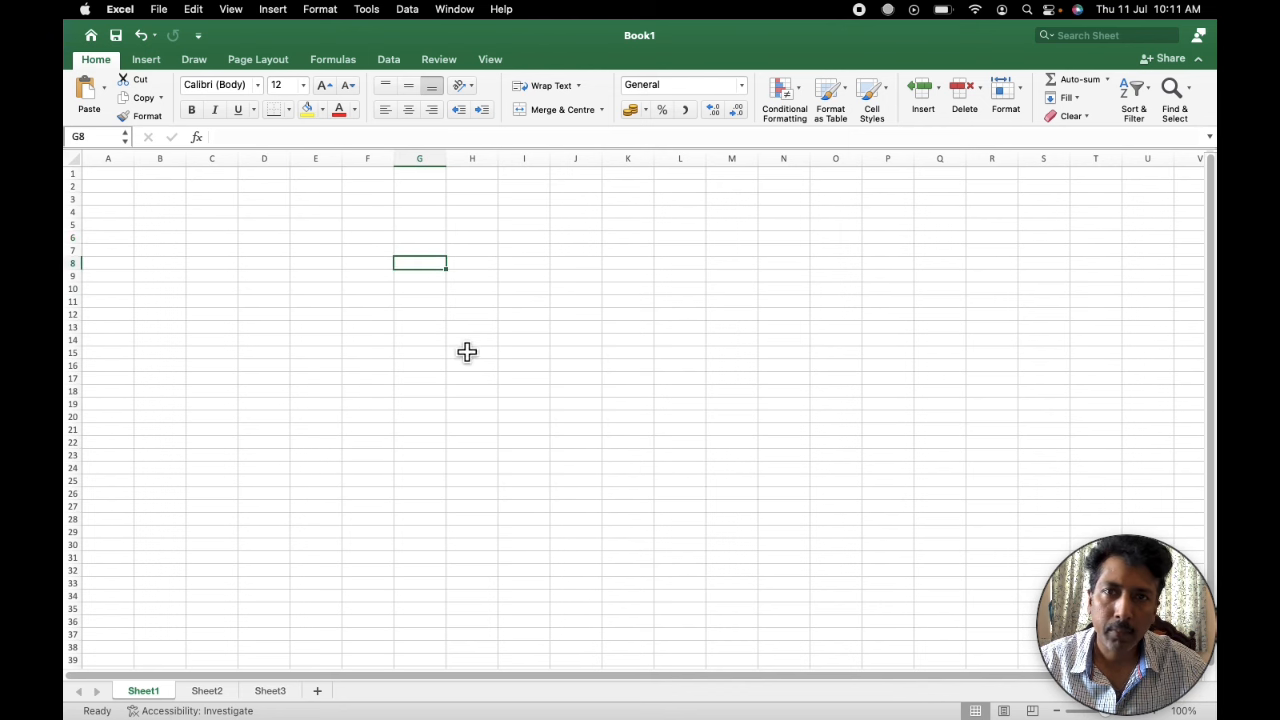
click(470, 340)
click(492, 392)
click(488, 278)
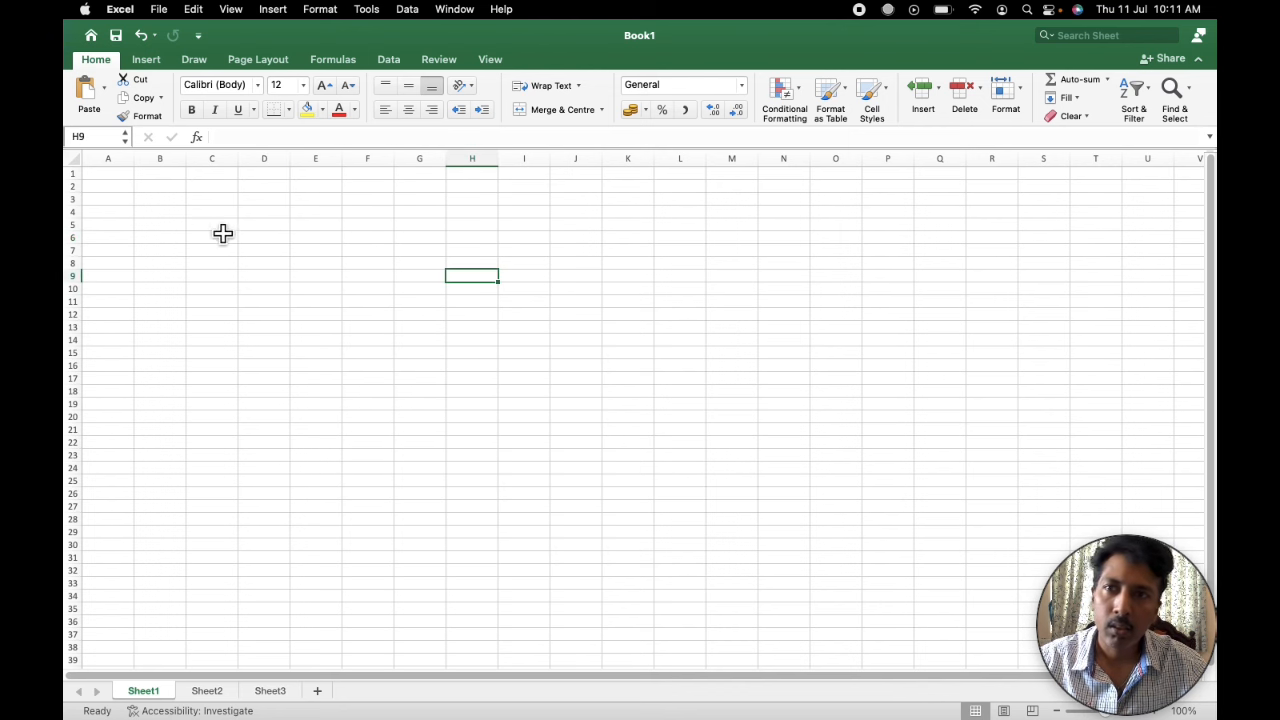
Highlight the whole of column A and of row 2 in turn, and finish with only cell E6 selected
click(126, 162)
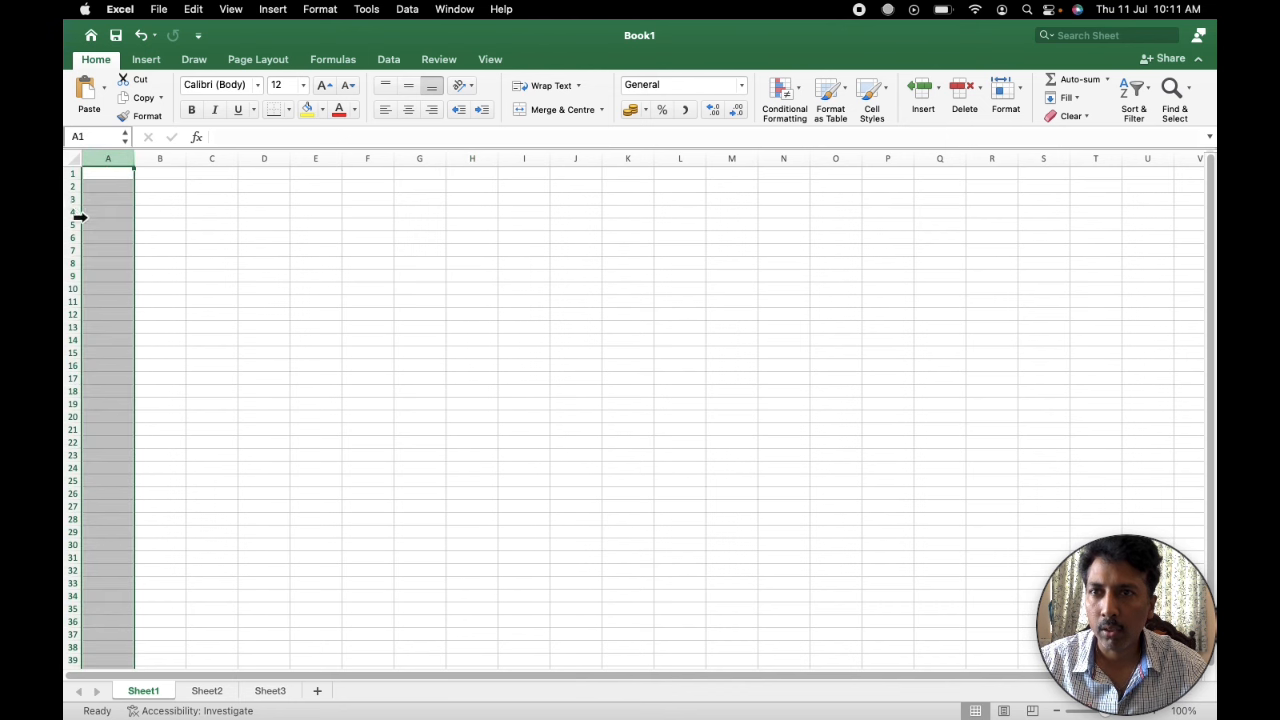
click(211, 237)
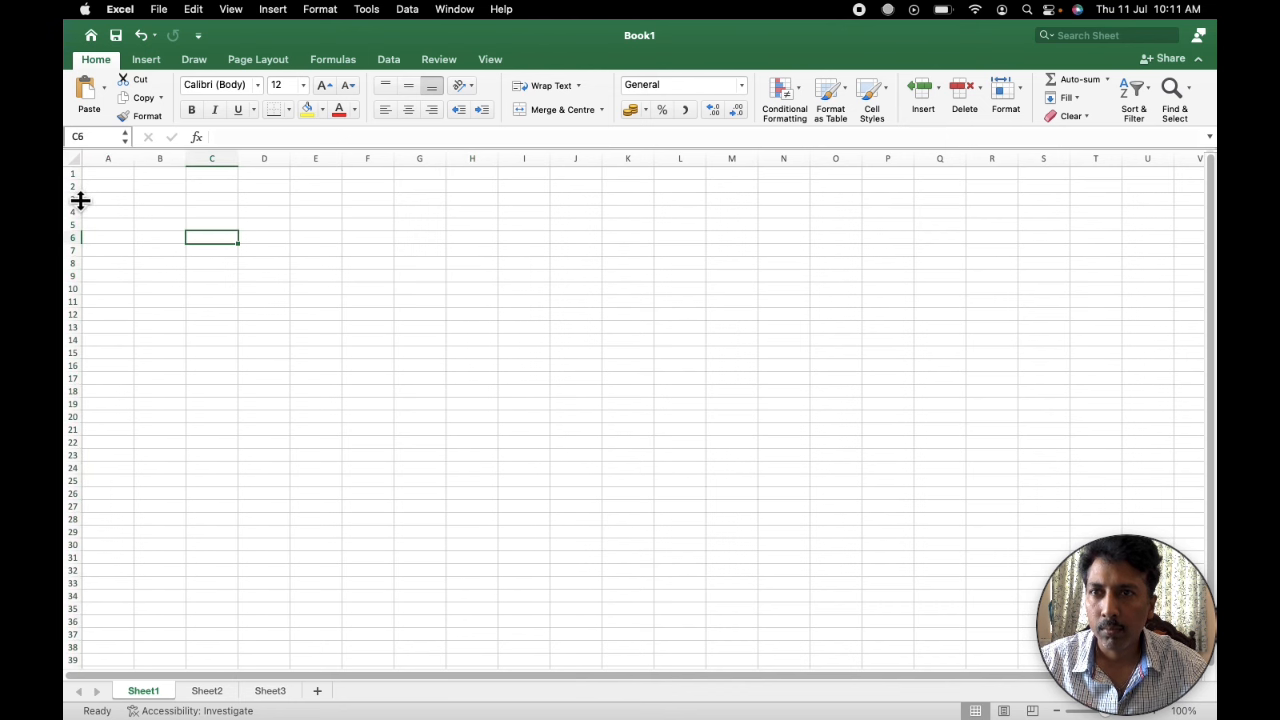
click(73, 187)
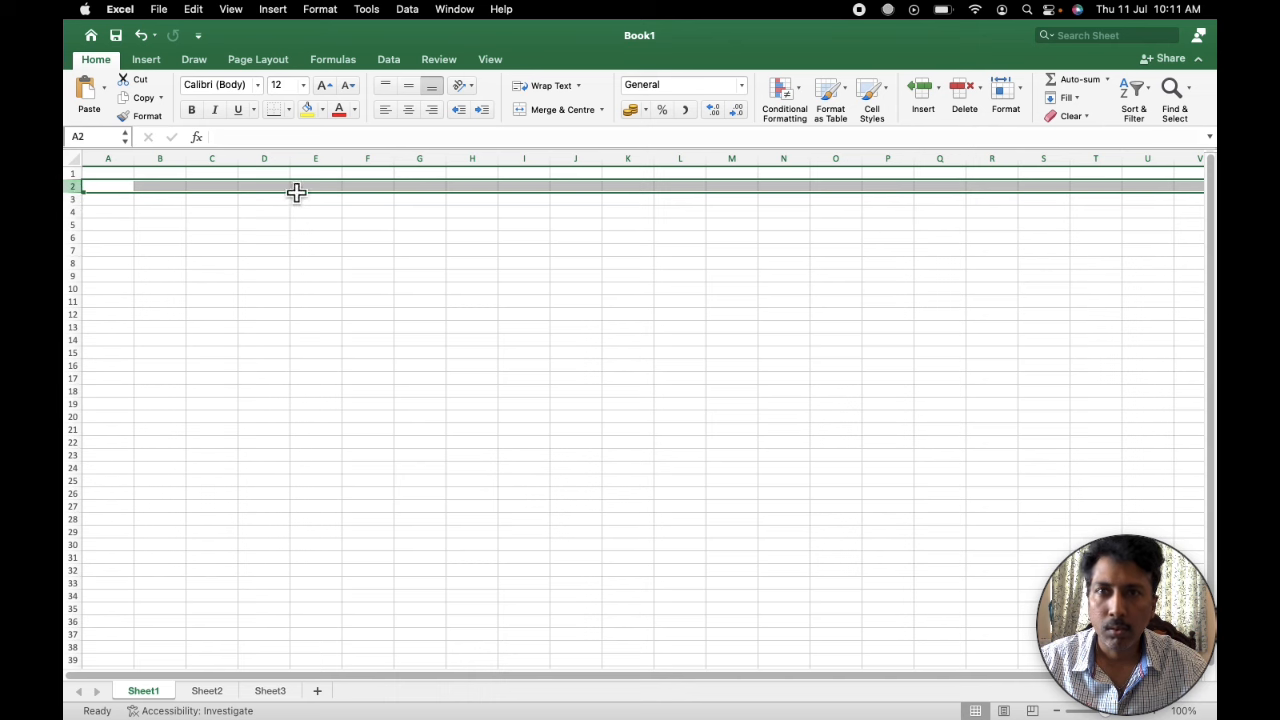
click(128, 159)
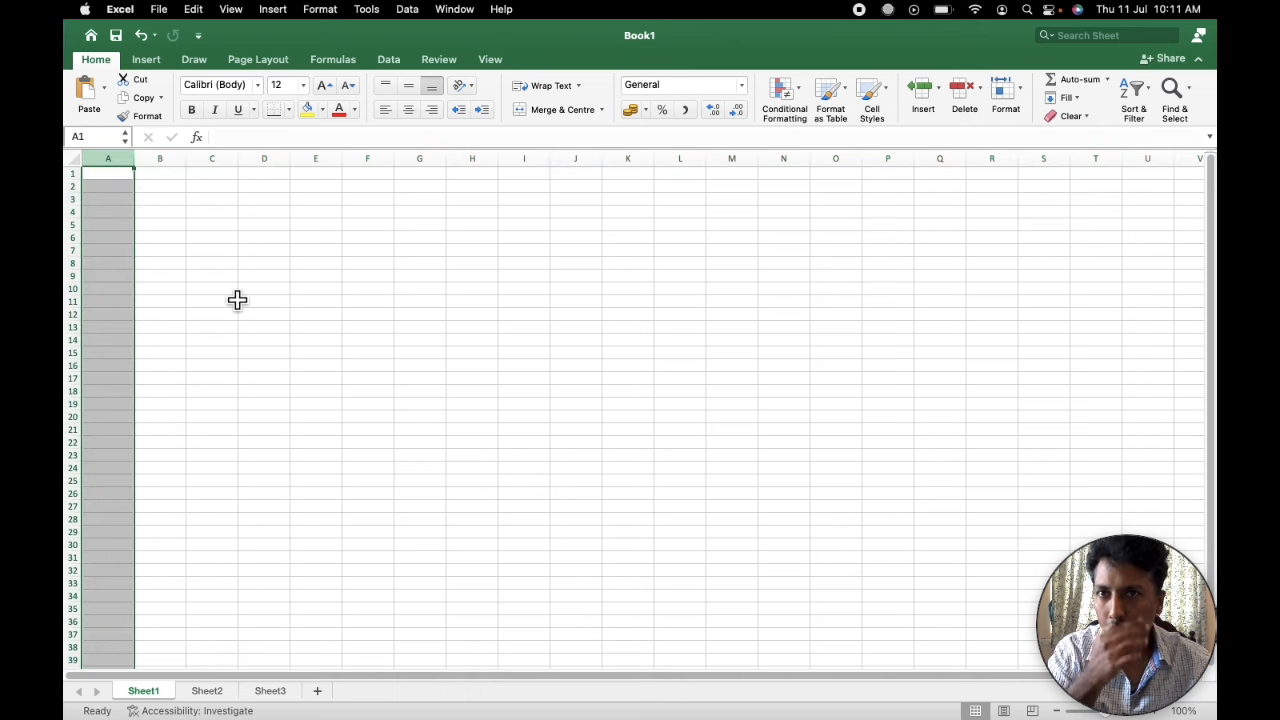
click(224, 200)
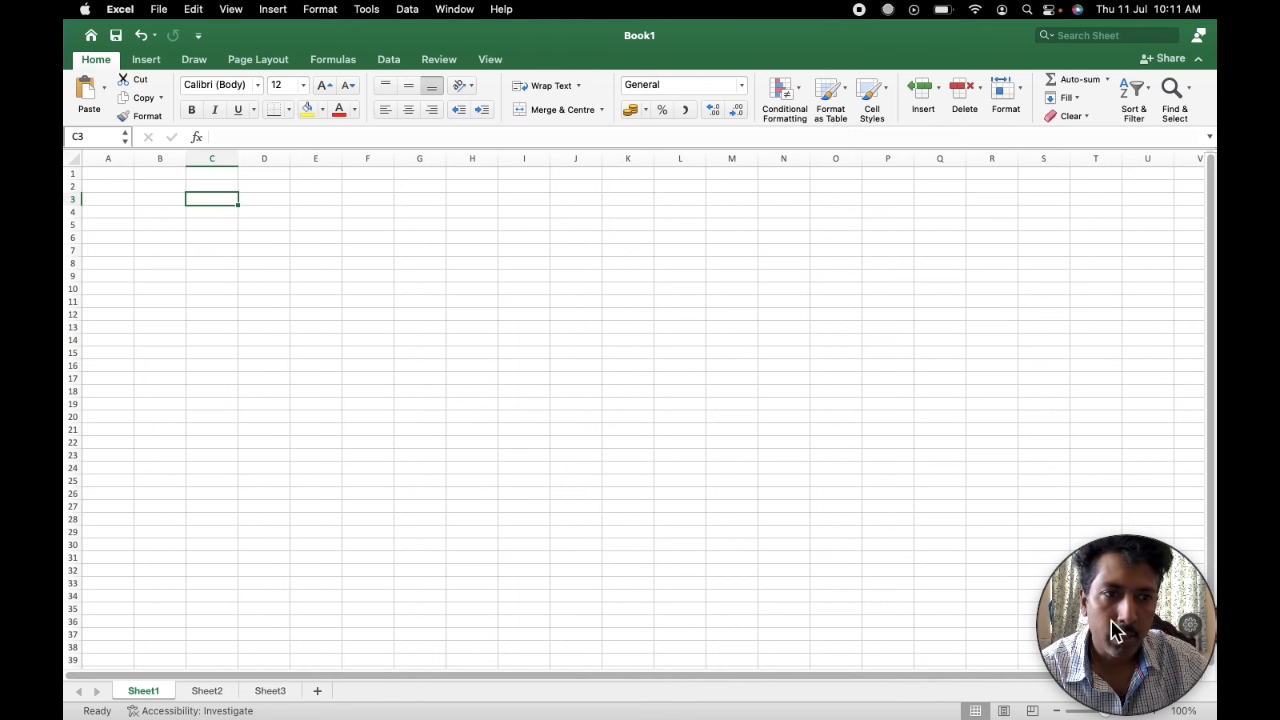
click(315, 237)
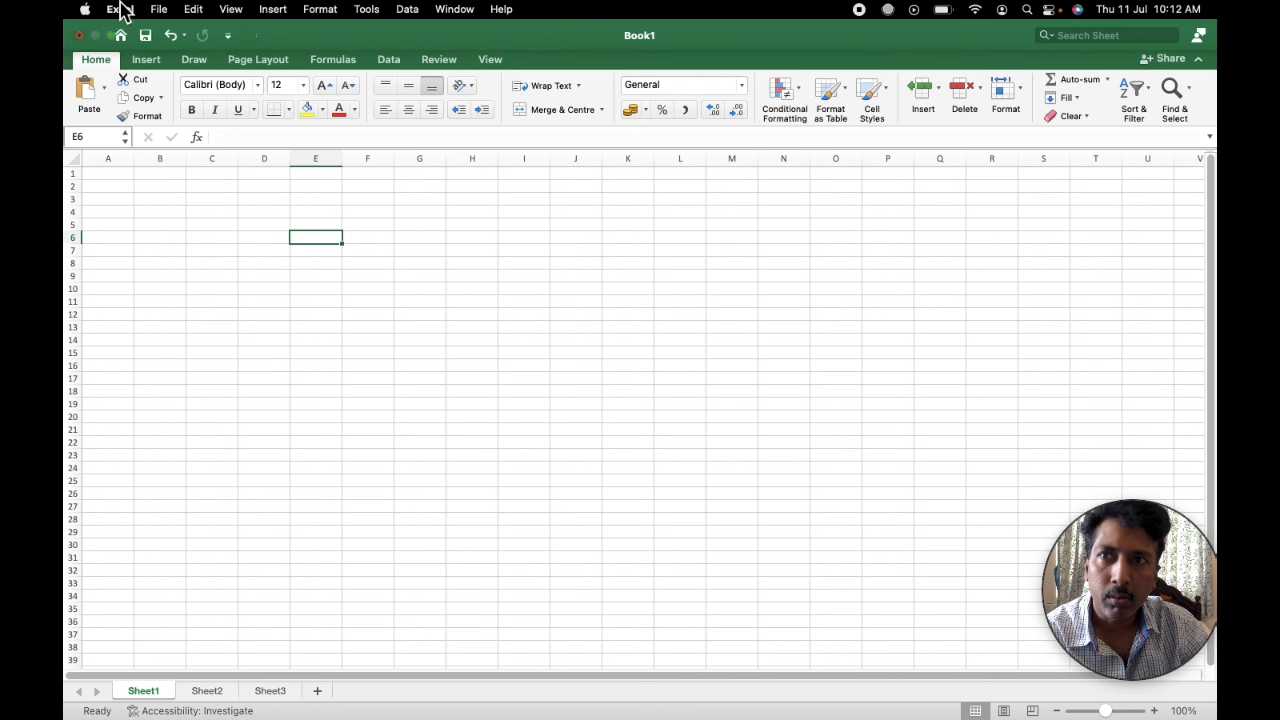
Examine the home, insertion, drawing and page layout commands, including the gallery of themes
mouse_move(114, 42)
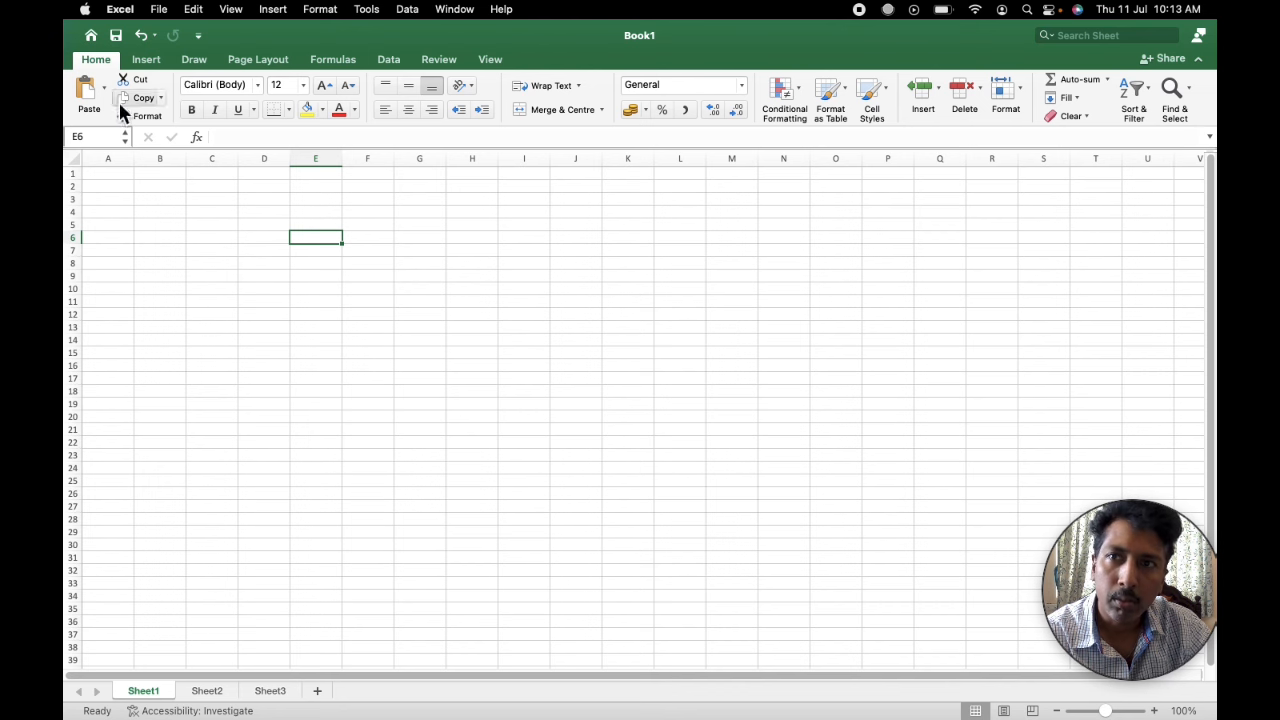
click(146, 60)
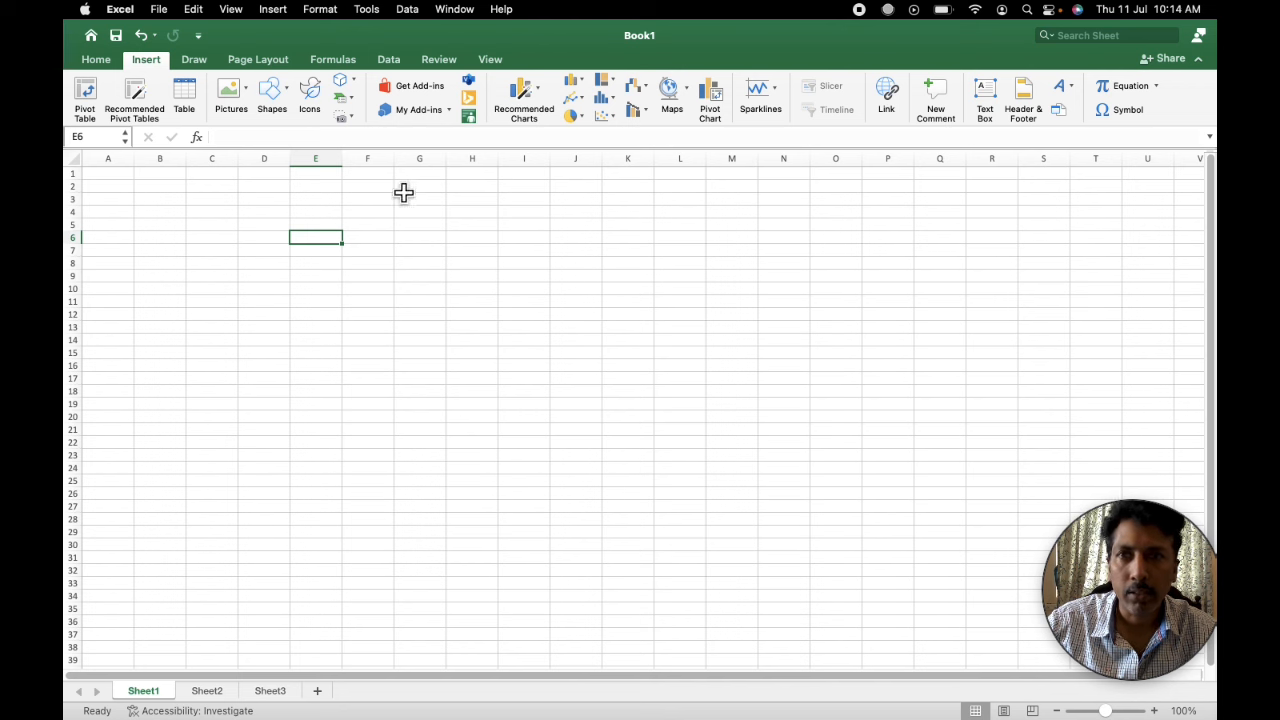
click(199, 65)
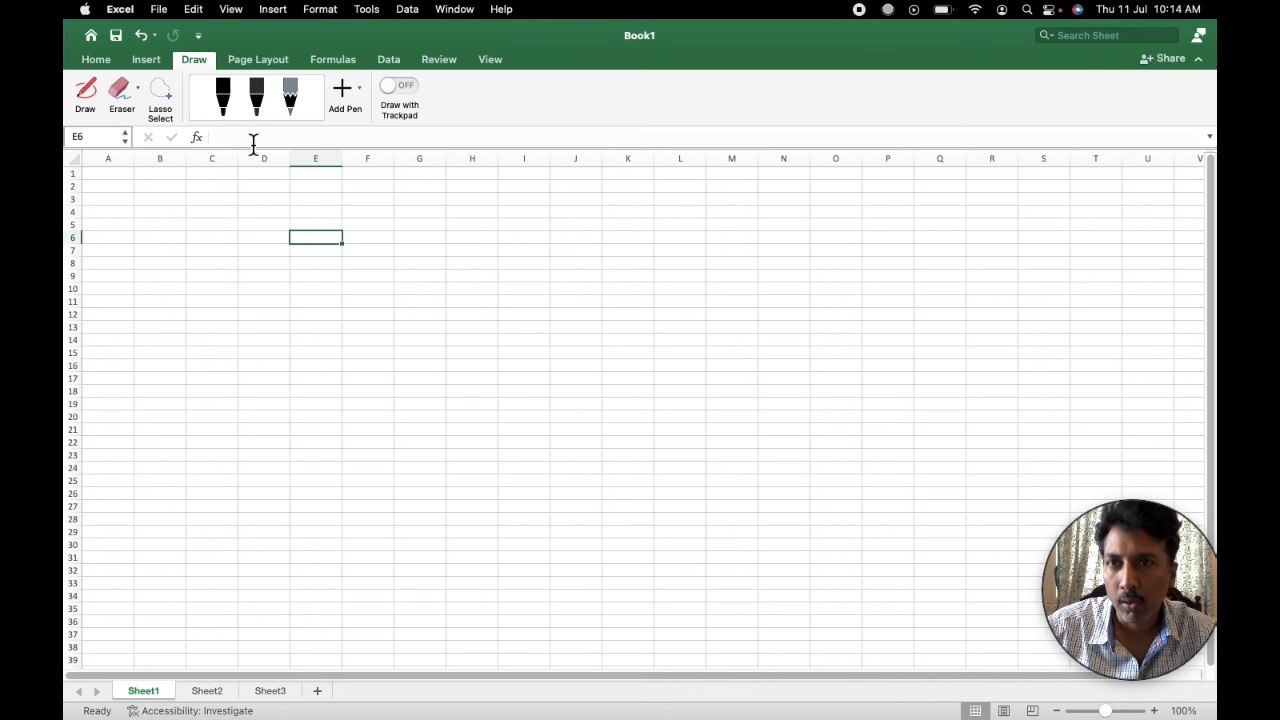
click(243, 64)
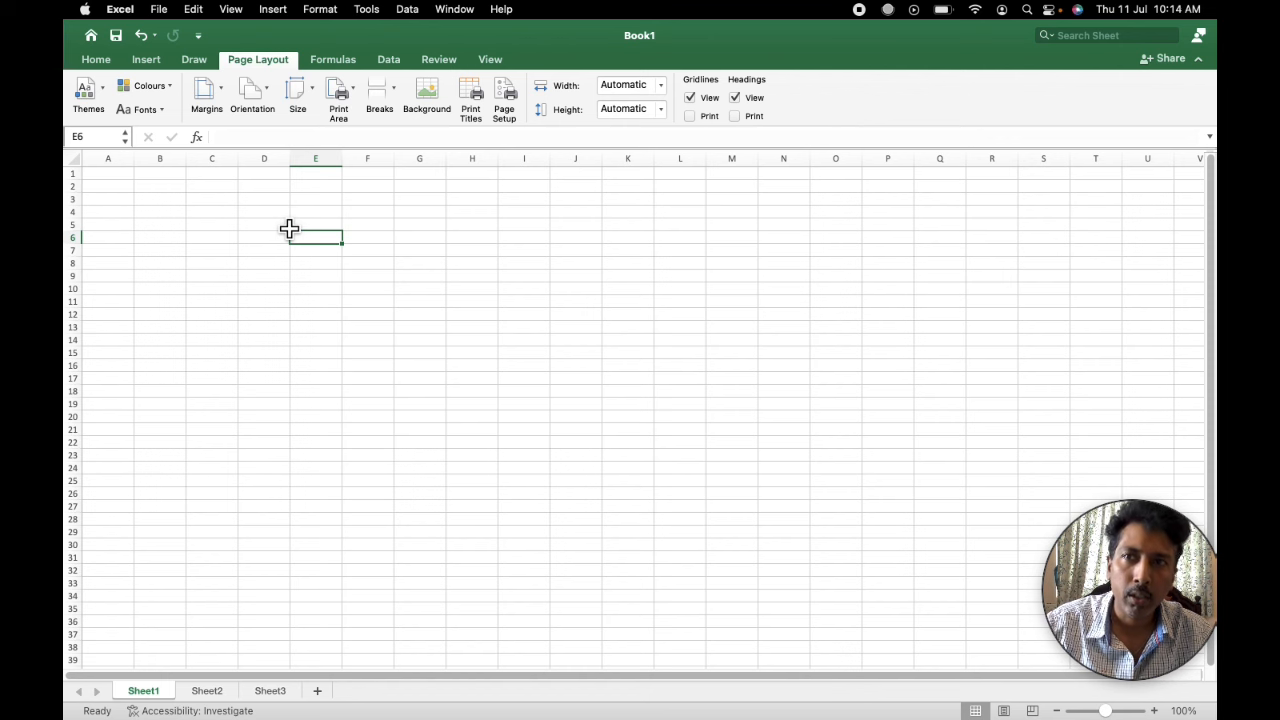
click(107, 90)
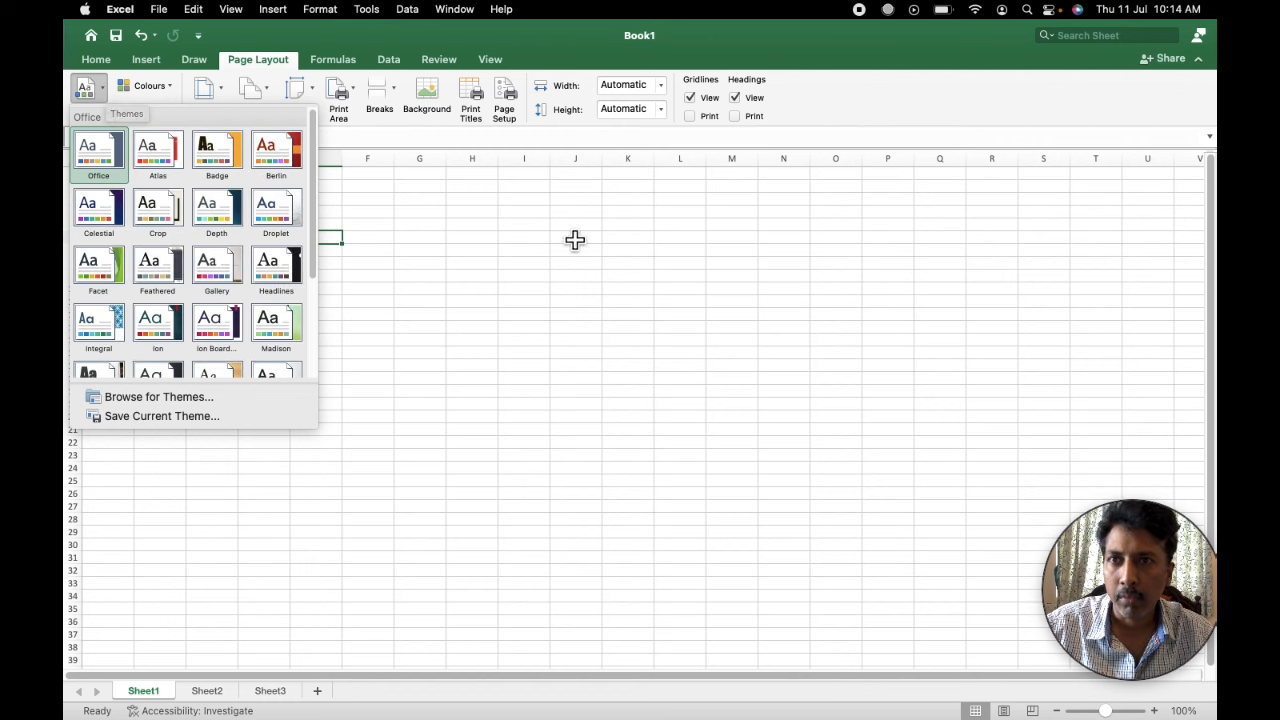
click(564, 271)
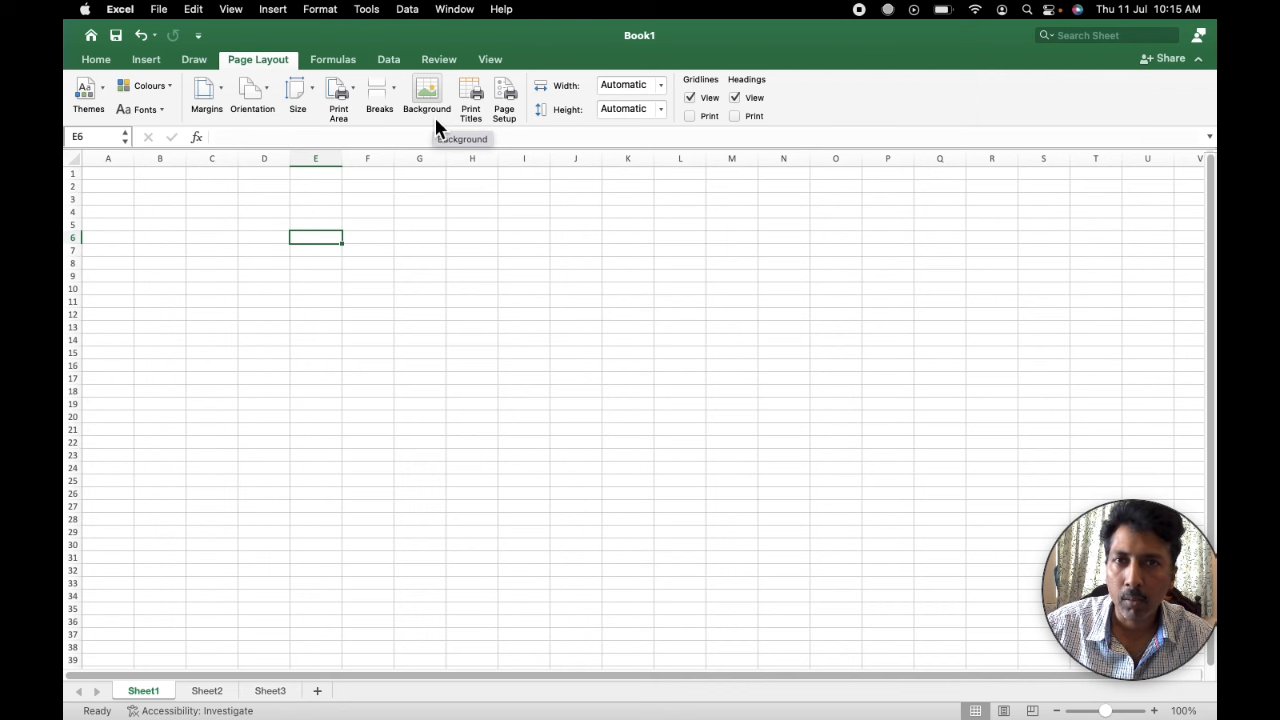
Examine the commands for formulas, data, reviewing and worksheet viewing
click(347, 66)
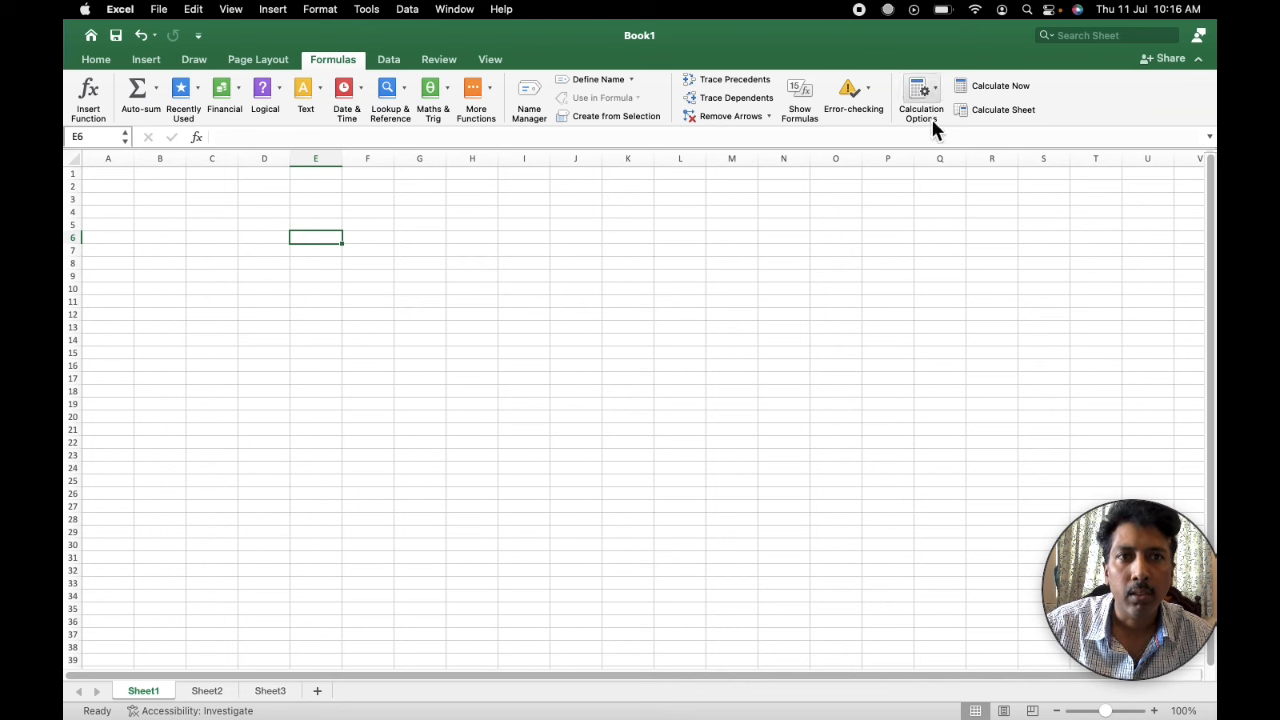
click(399, 66)
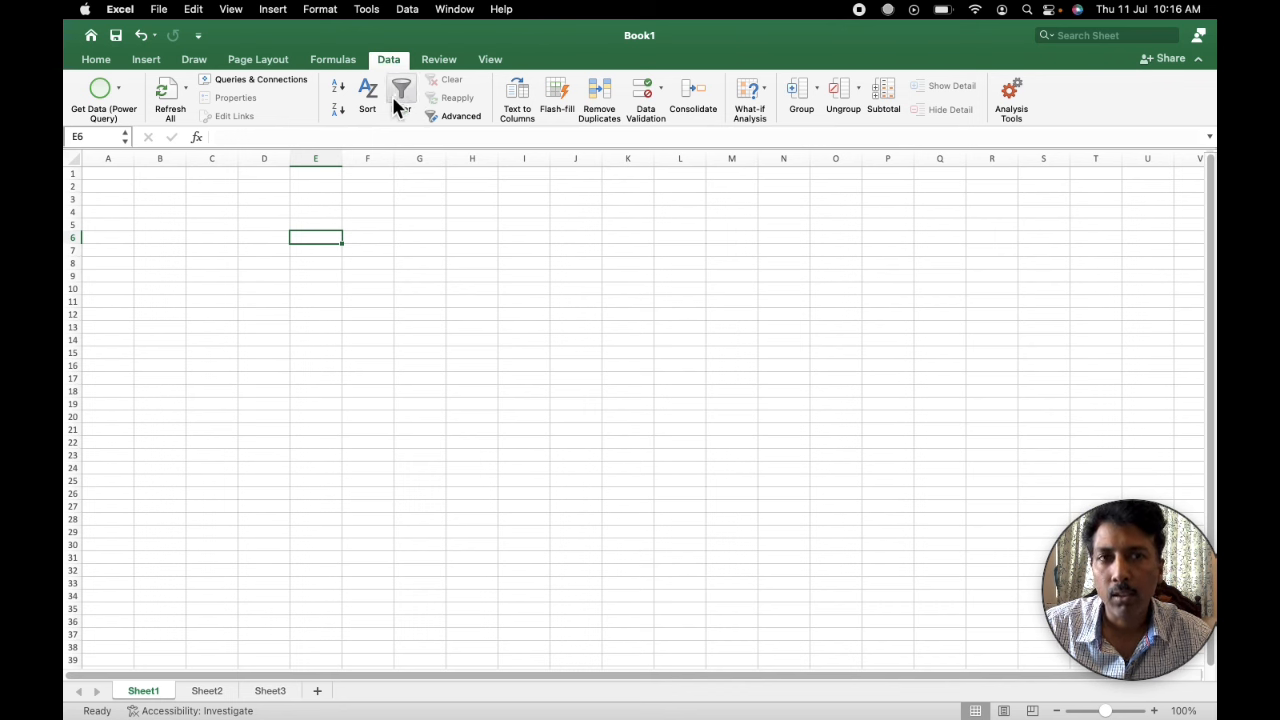
click(452, 60)
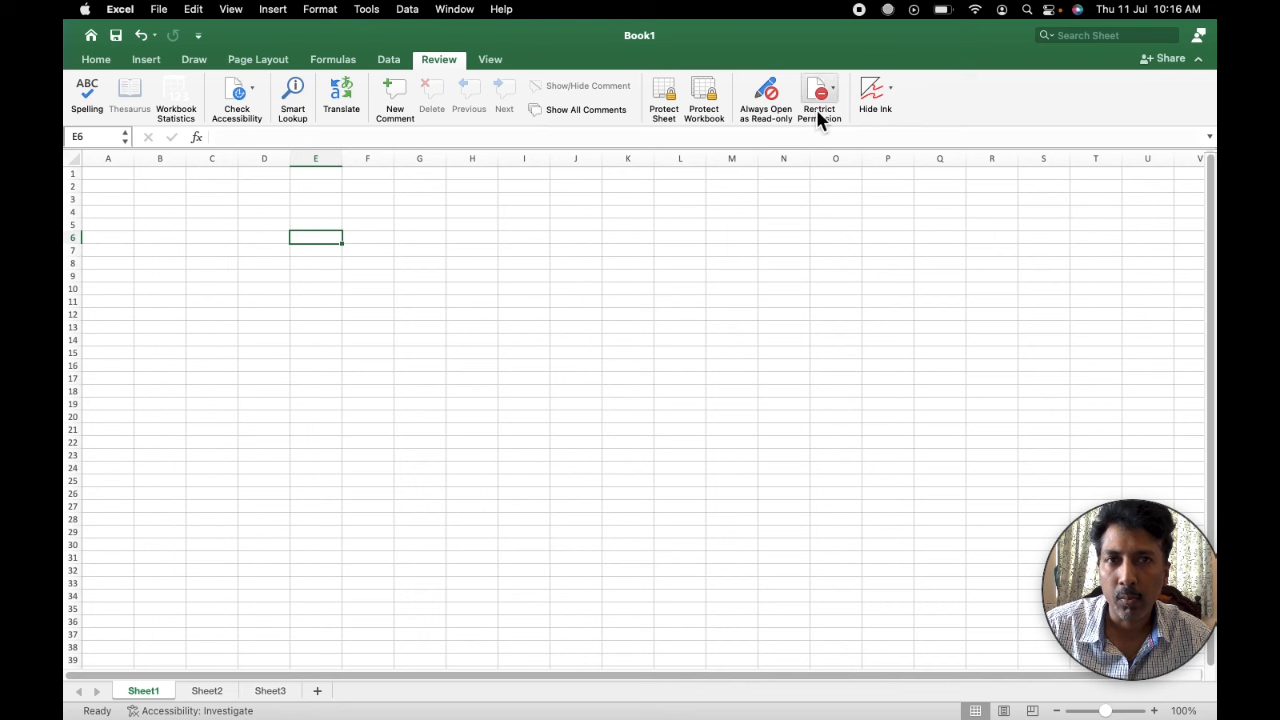
click(492, 62)
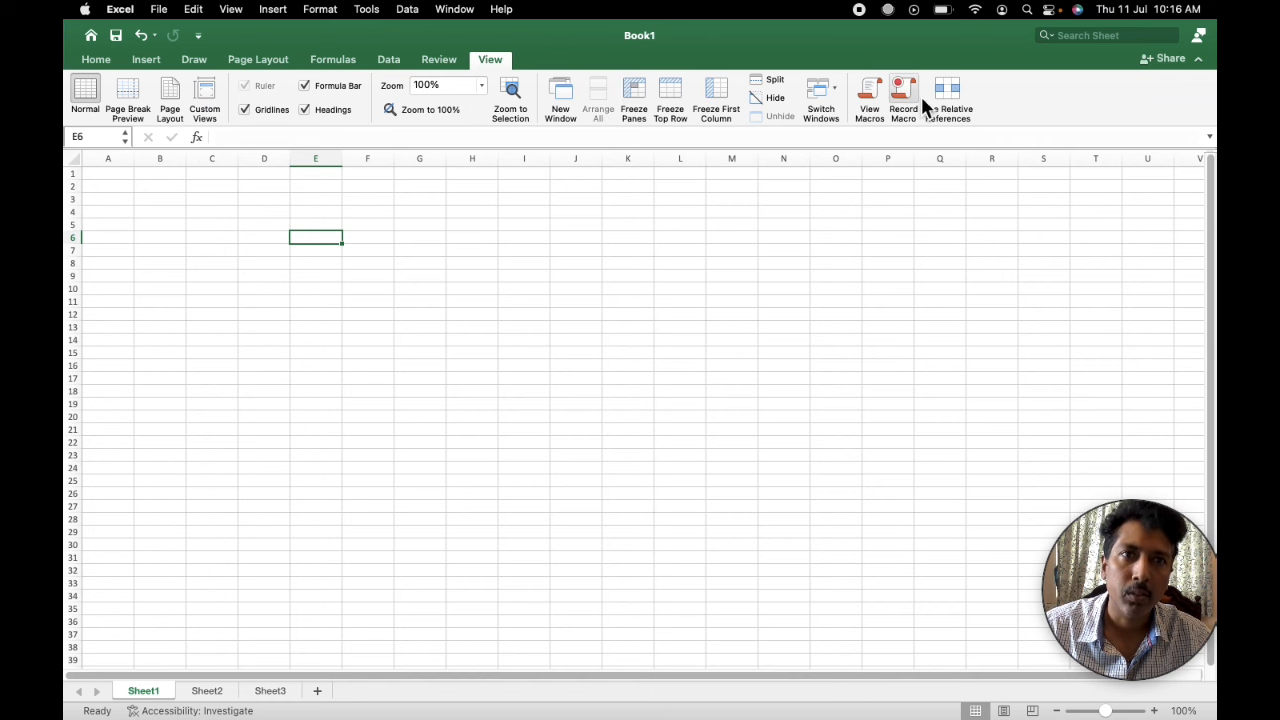
Examine the file commands and the general and summary properties of the workbook, leaving the properties unchanged
click(159, 10)
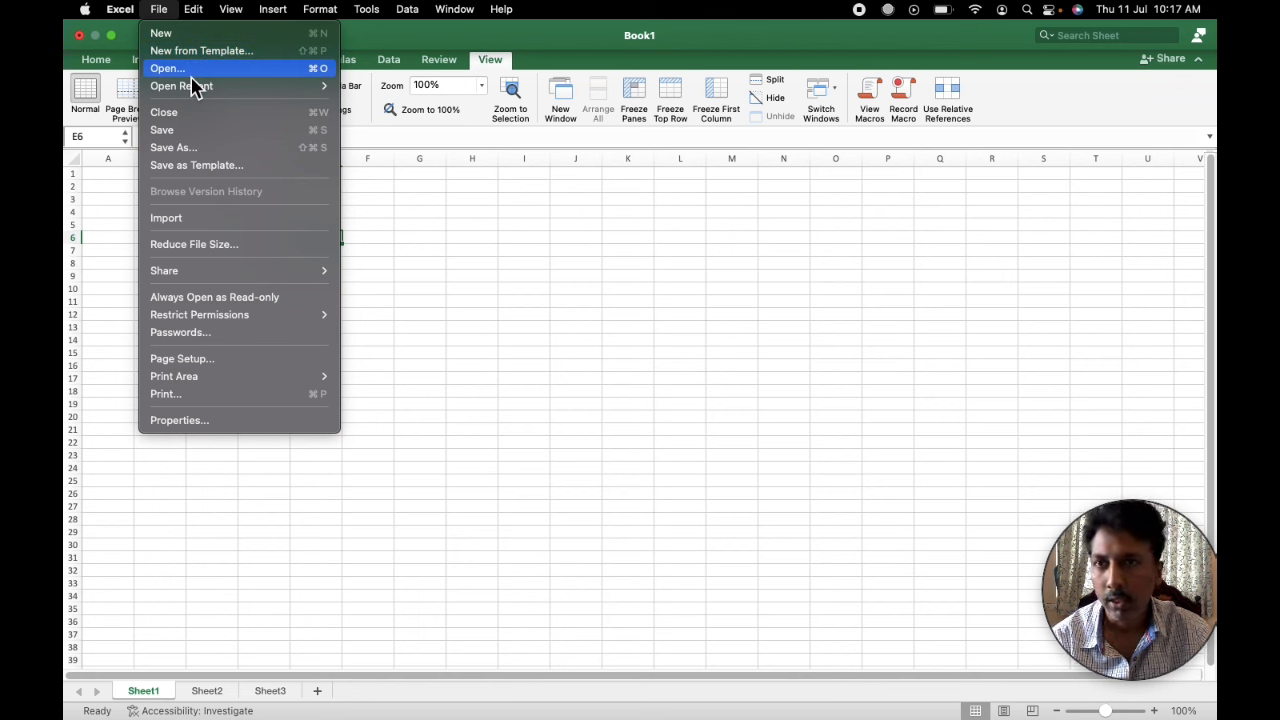
mouse_move(198, 98)
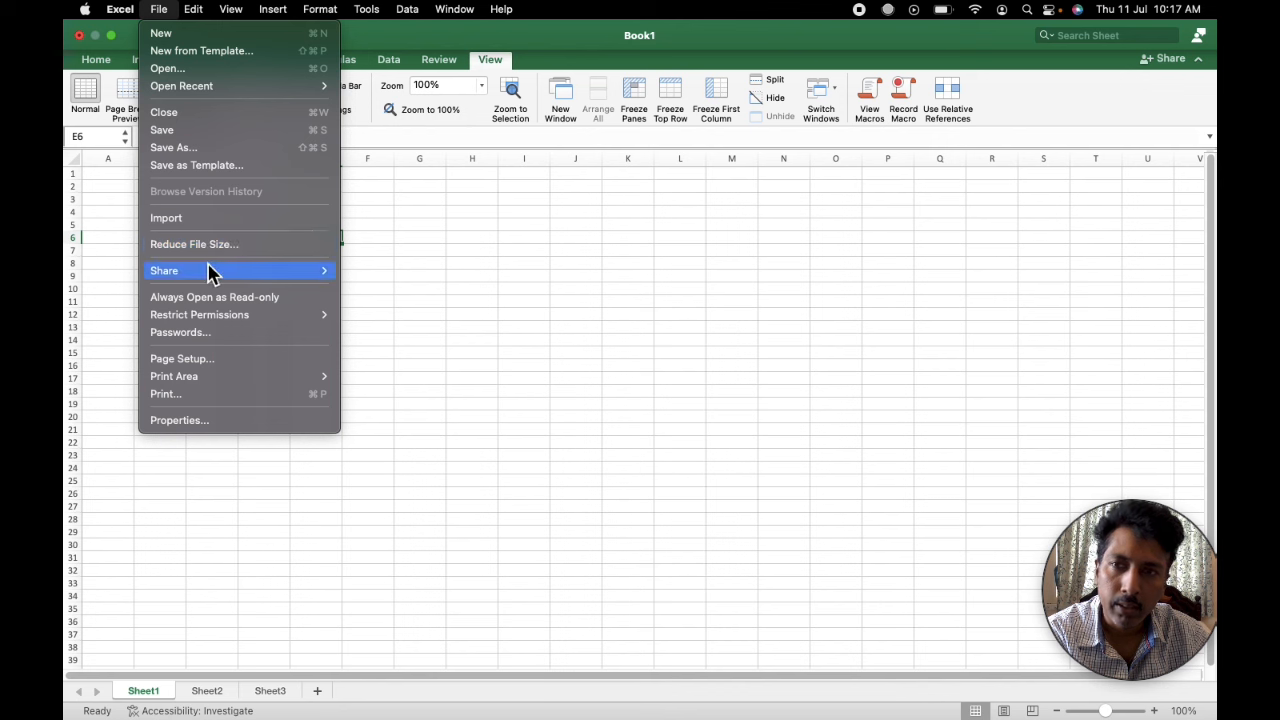
mouse_move(210, 275)
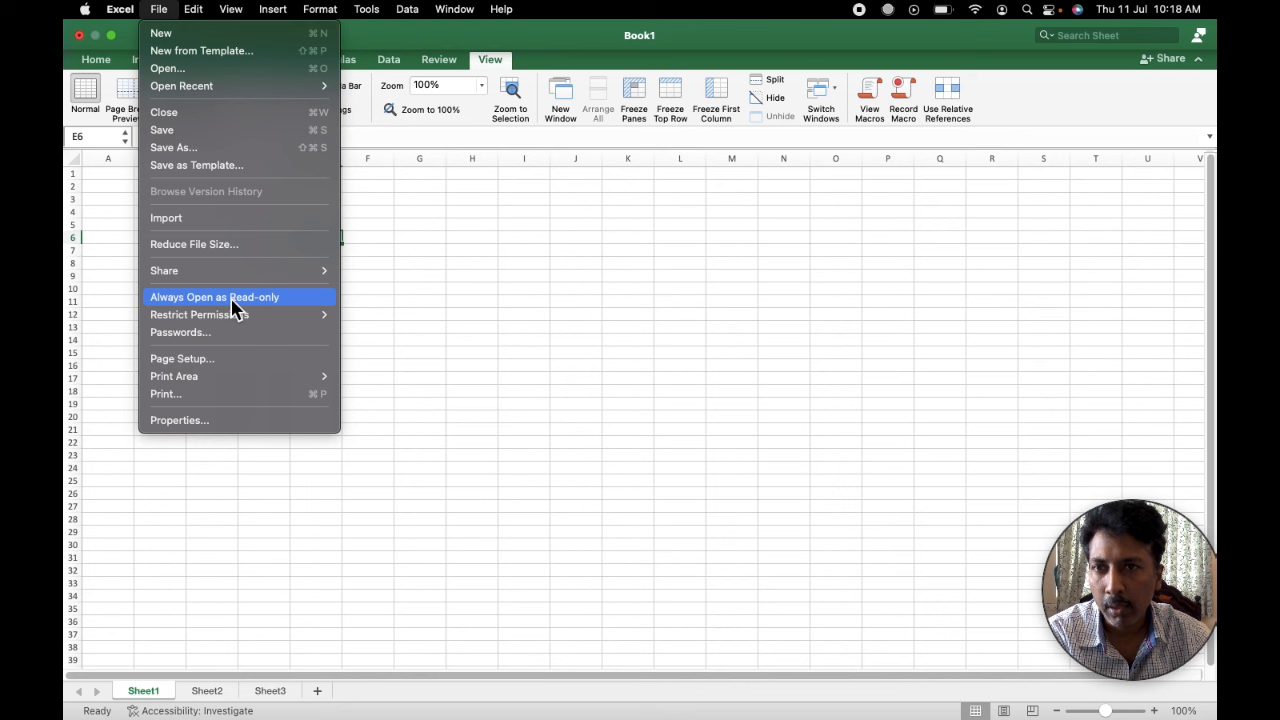
mouse_move(234, 318)
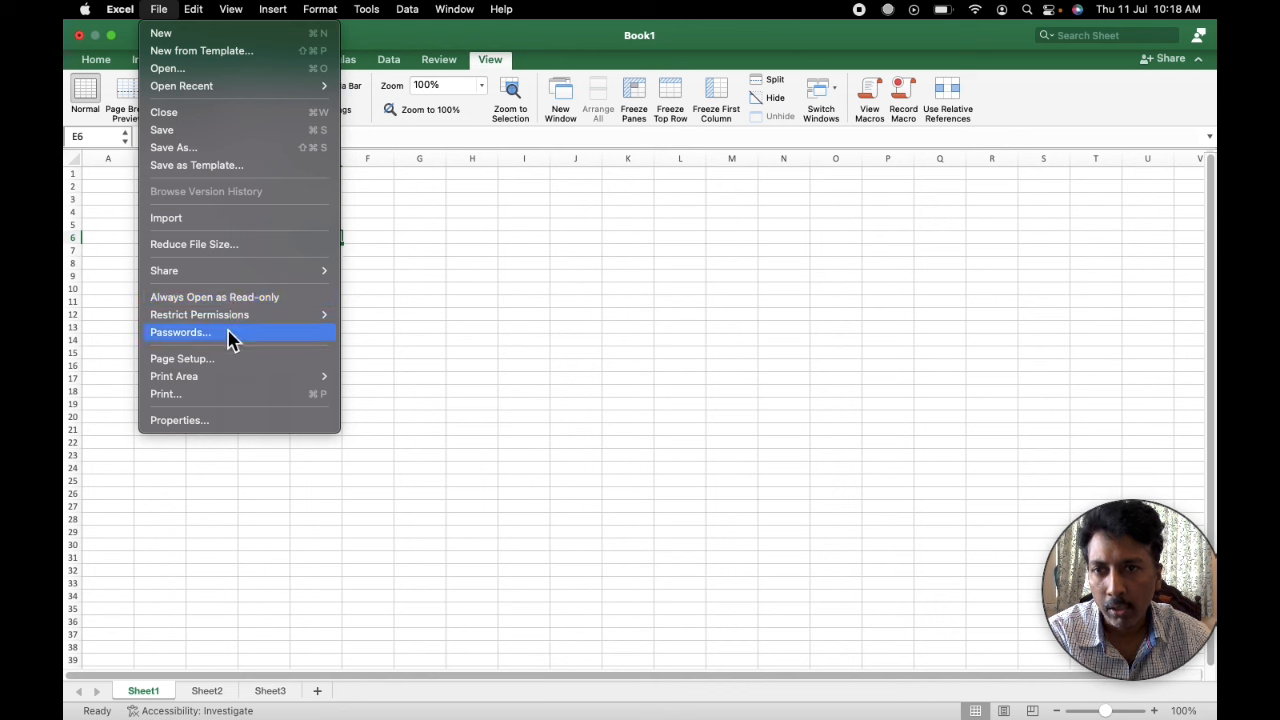
click(213, 418)
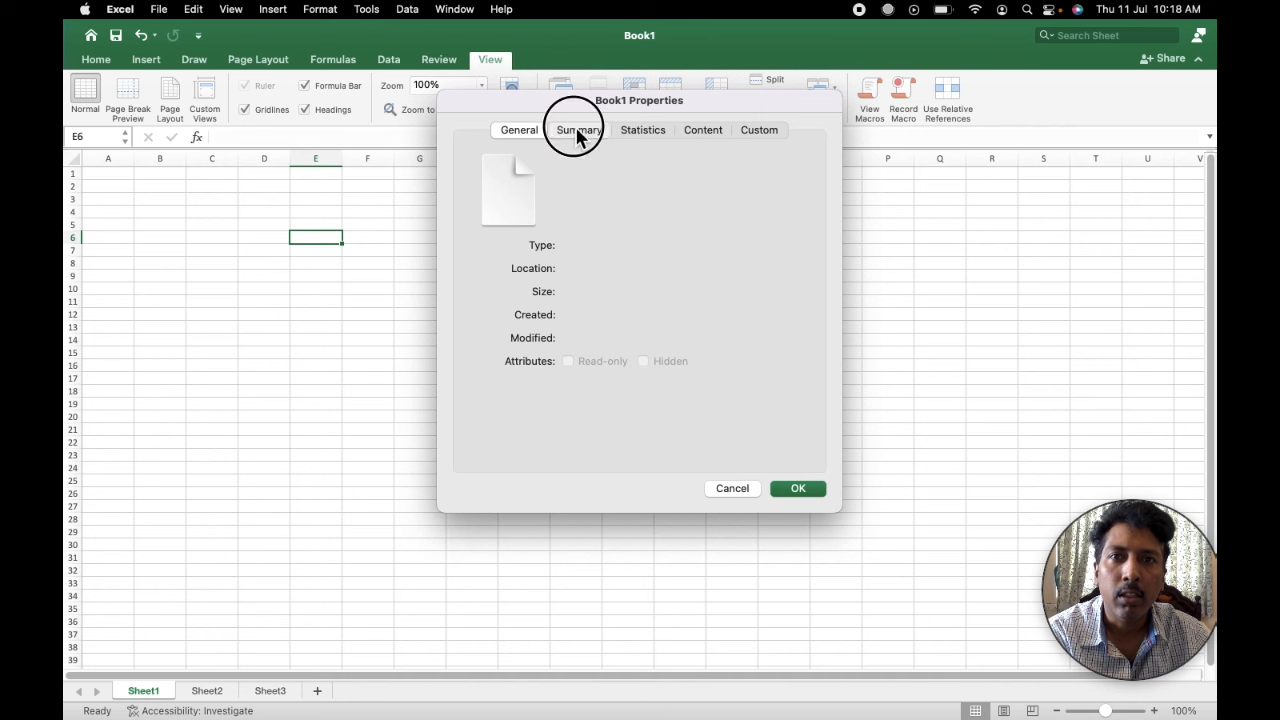
click(578, 133)
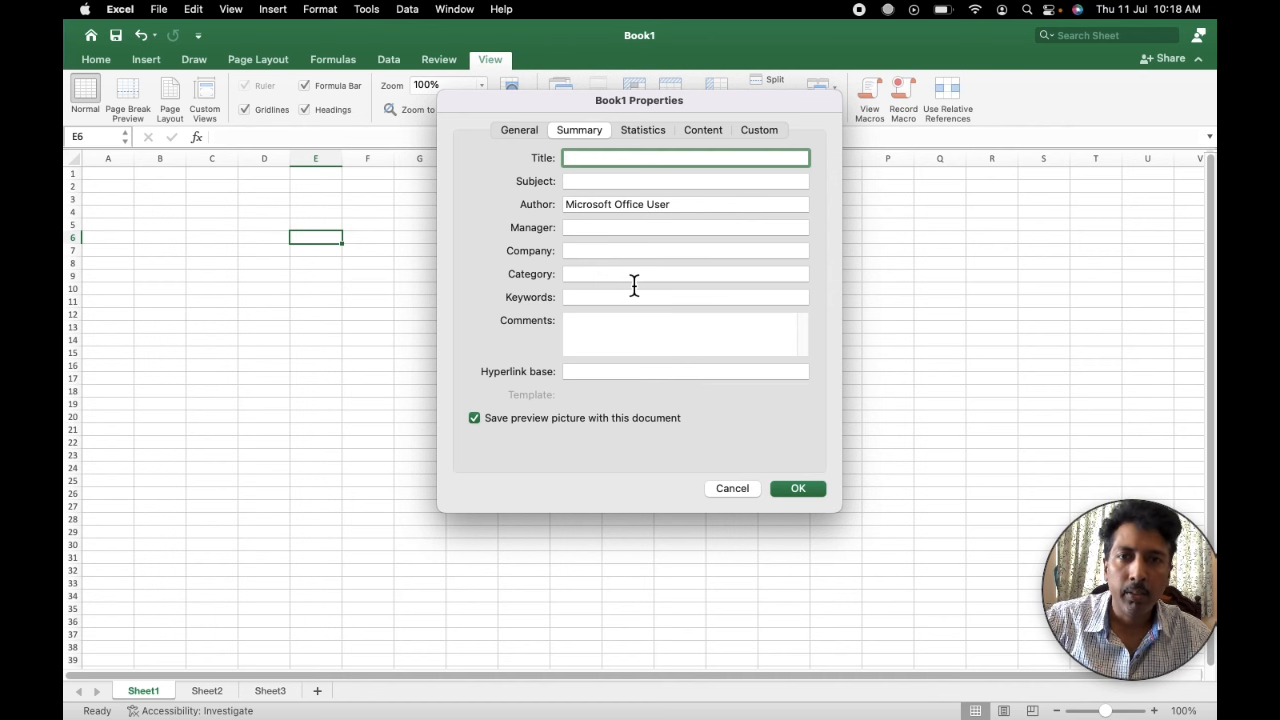
click(749, 484)
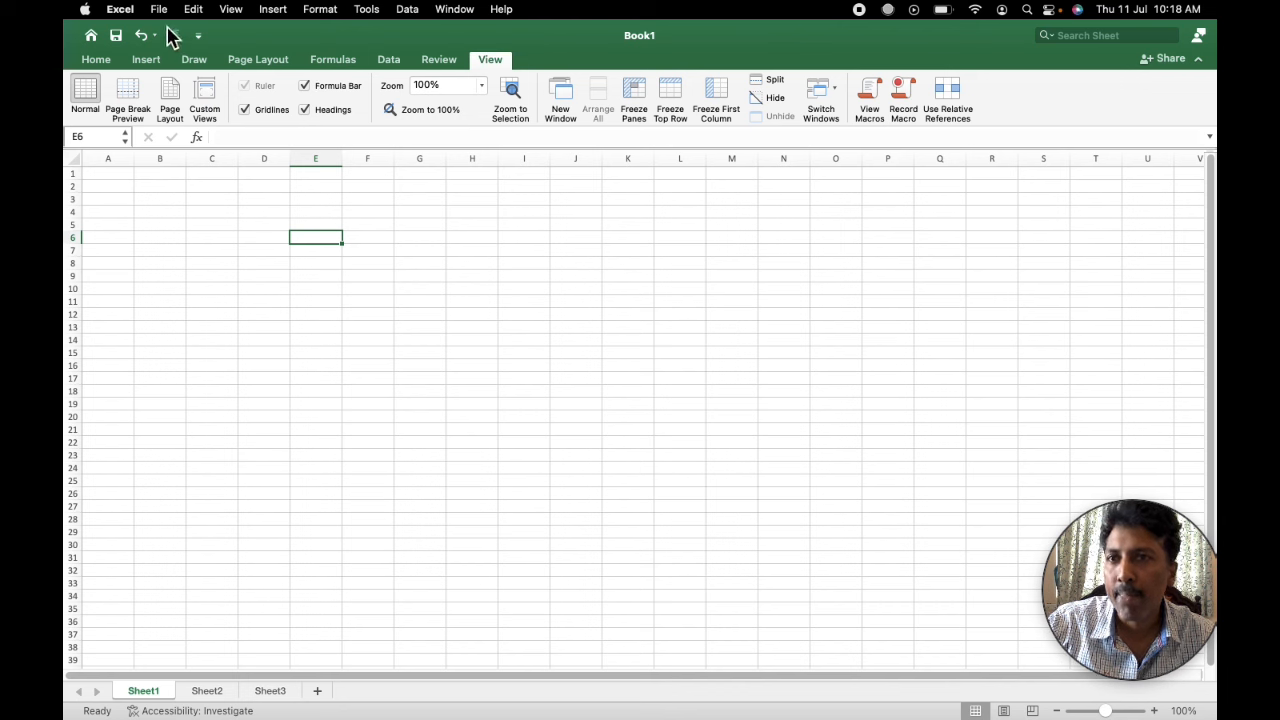
Examine the application's editing, view and insertion commands, including the sources offered for 3D models
click(194, 10)
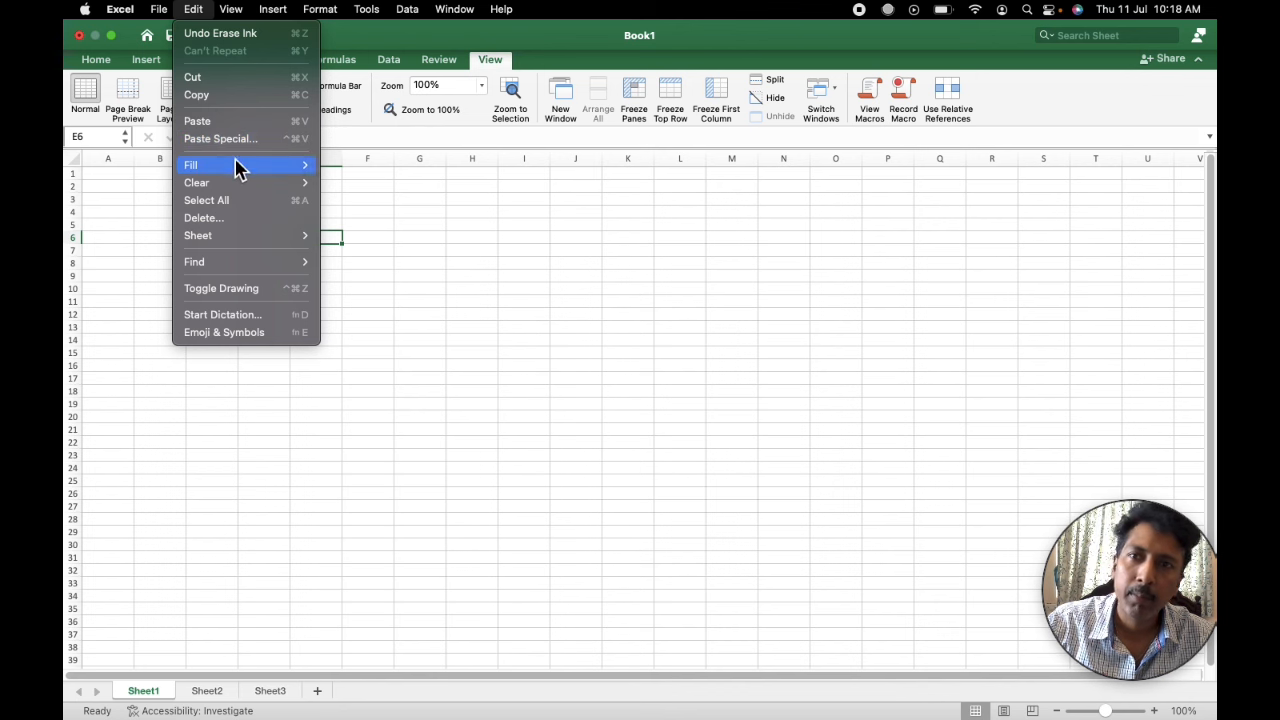
mouse_move(237, 168)
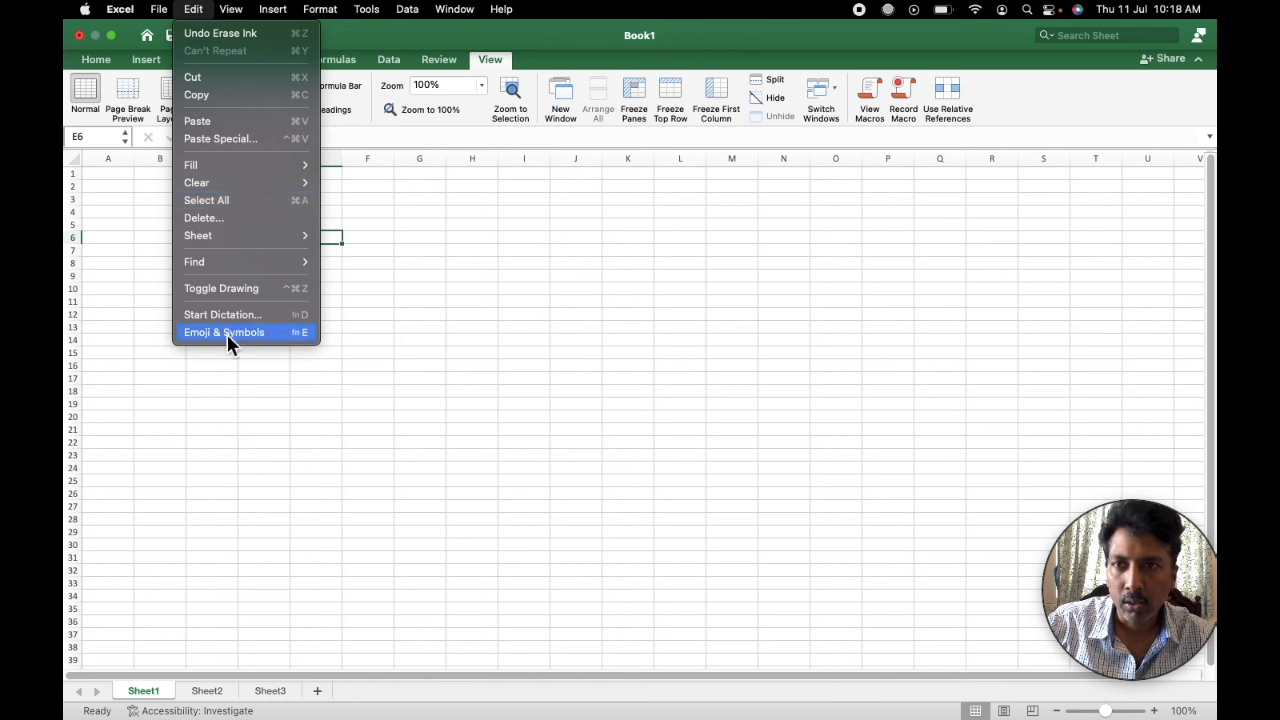
mouse_move(233, 12)
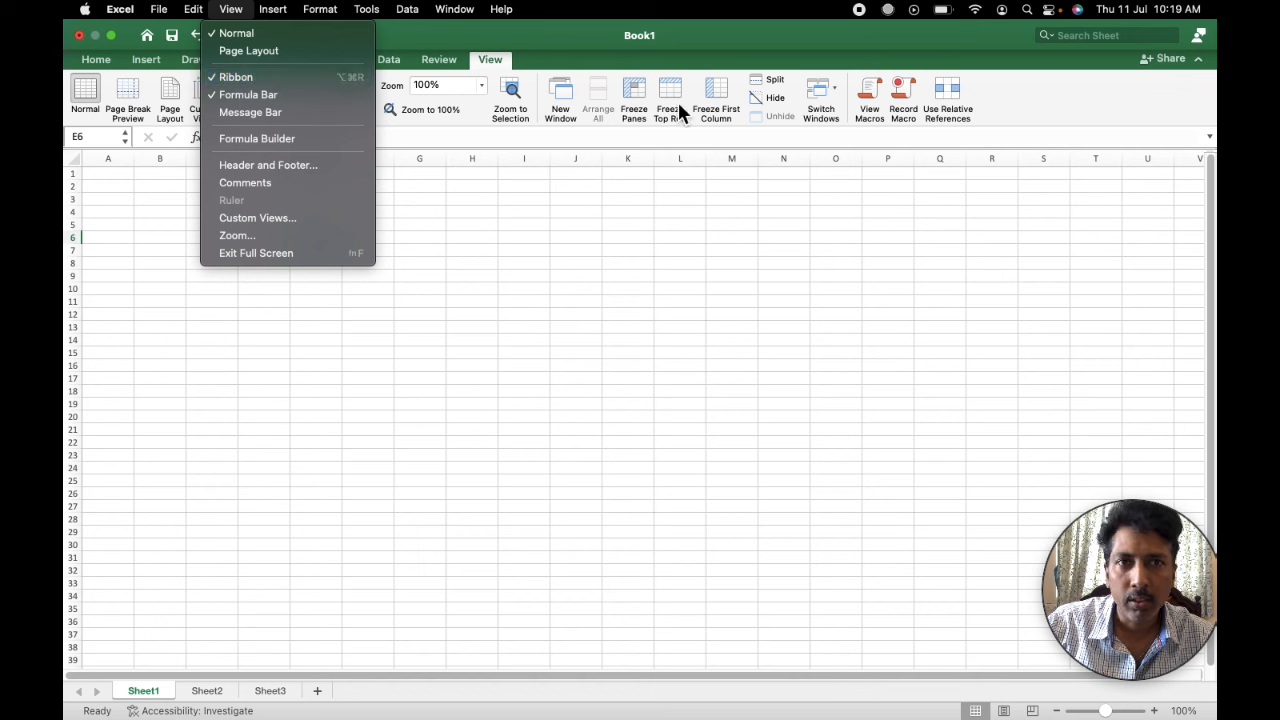
mouse_move(278, 14)
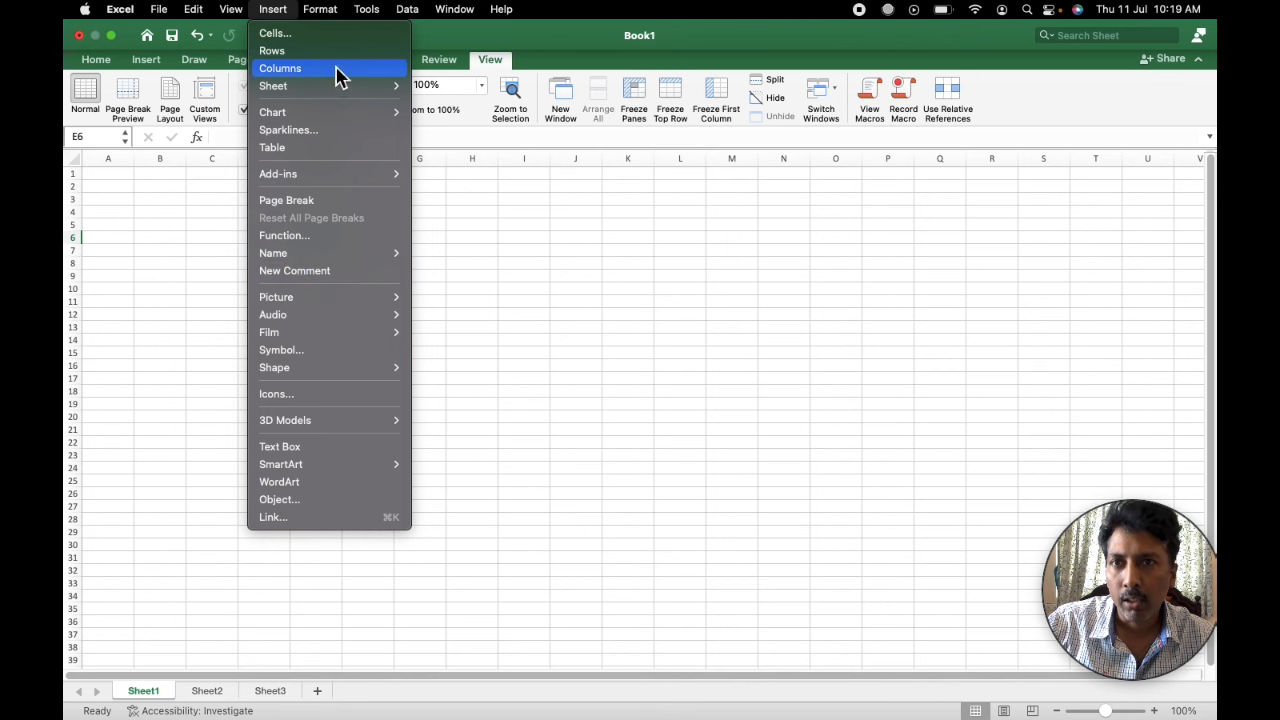
mouse_move(345, 425)
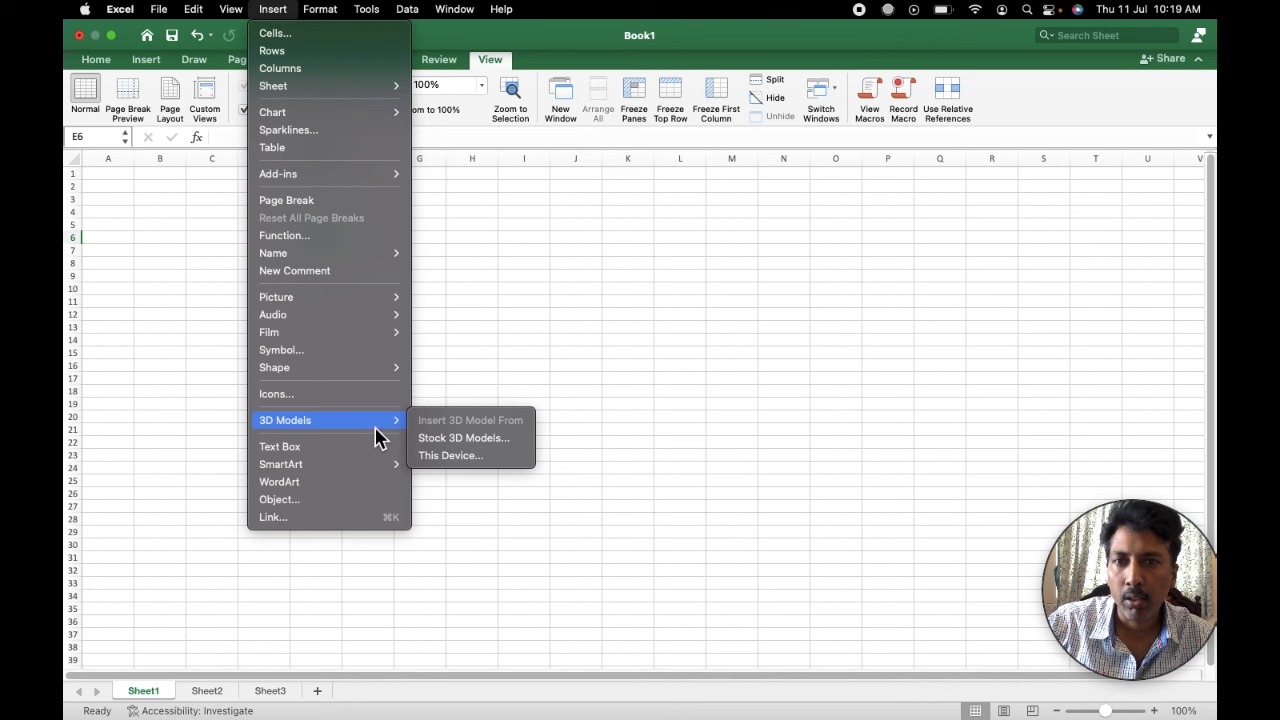
mouse_move(362, 309)
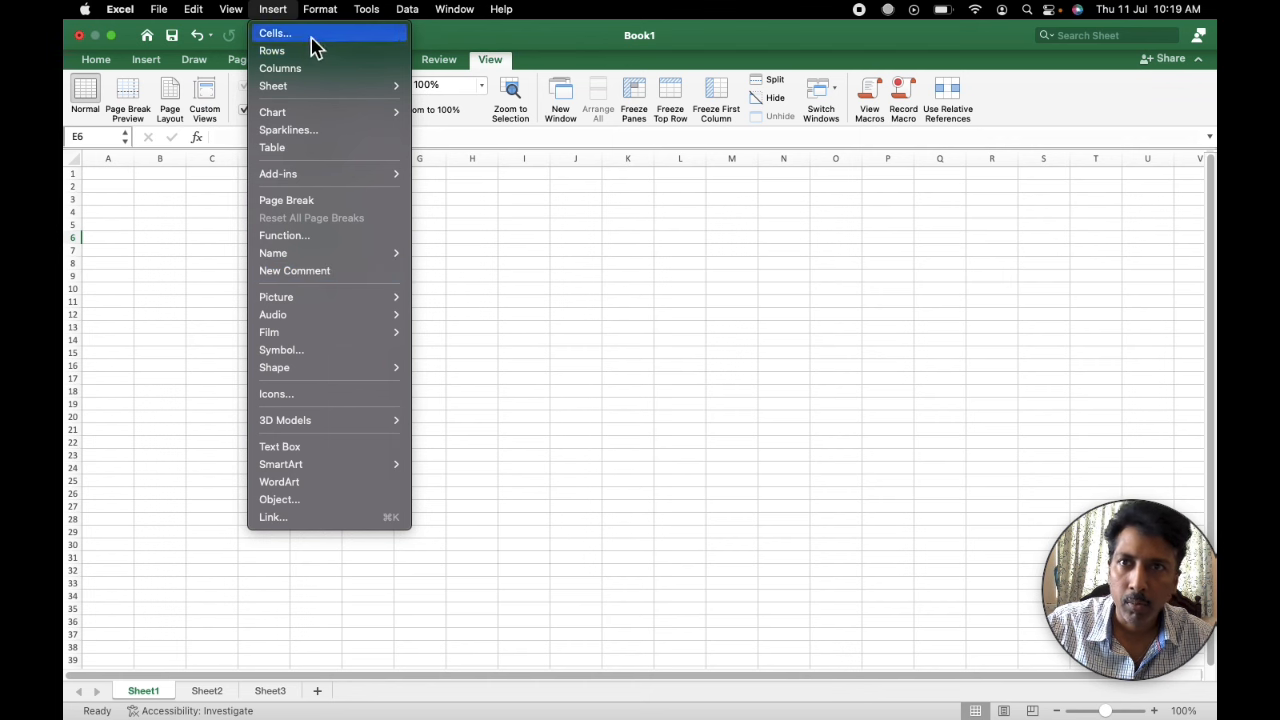
Examine the application's formatting, tools, data, window and help commands without applying any of them
mouse_move(320, 17)
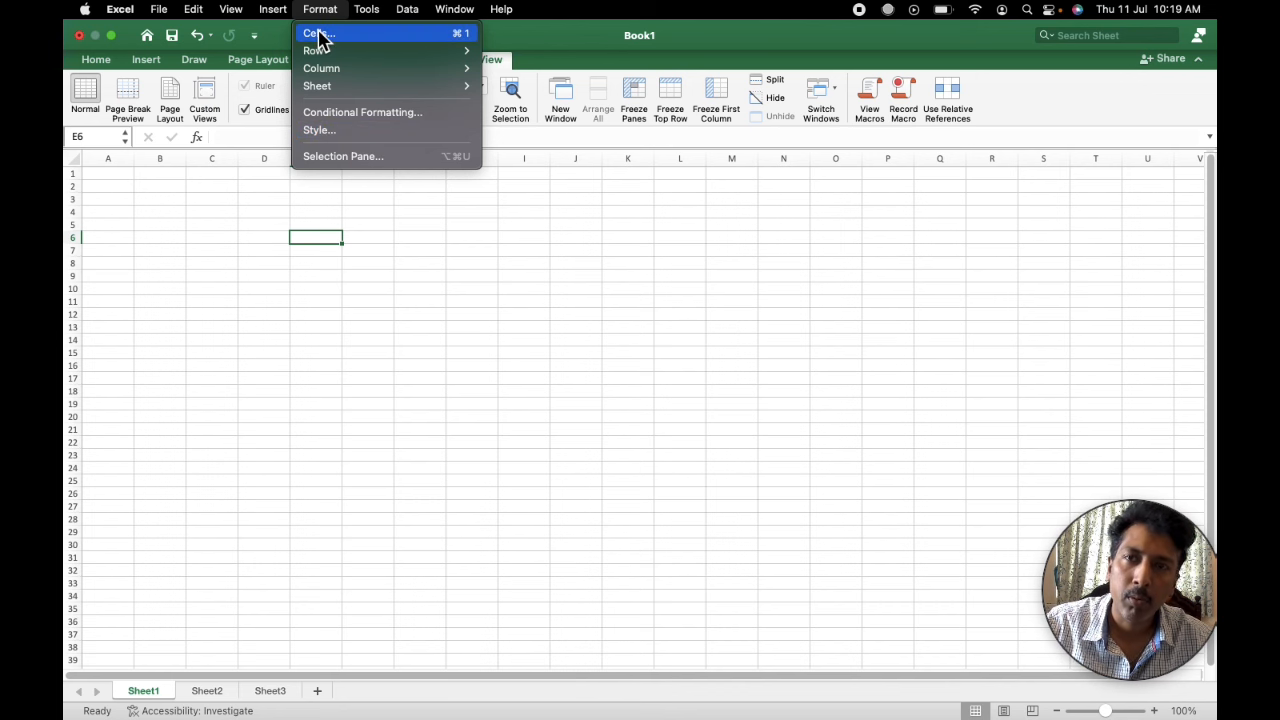
mouse_move(364, 12)
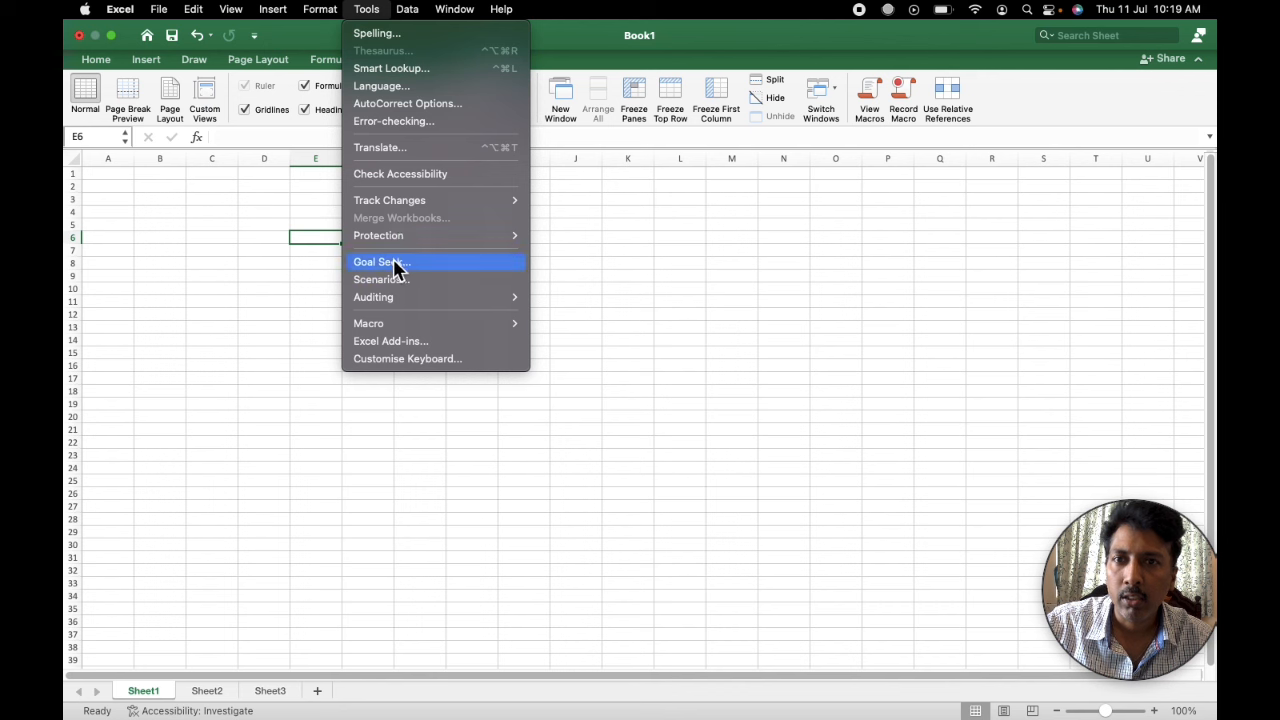
mouse_move(399, 302)
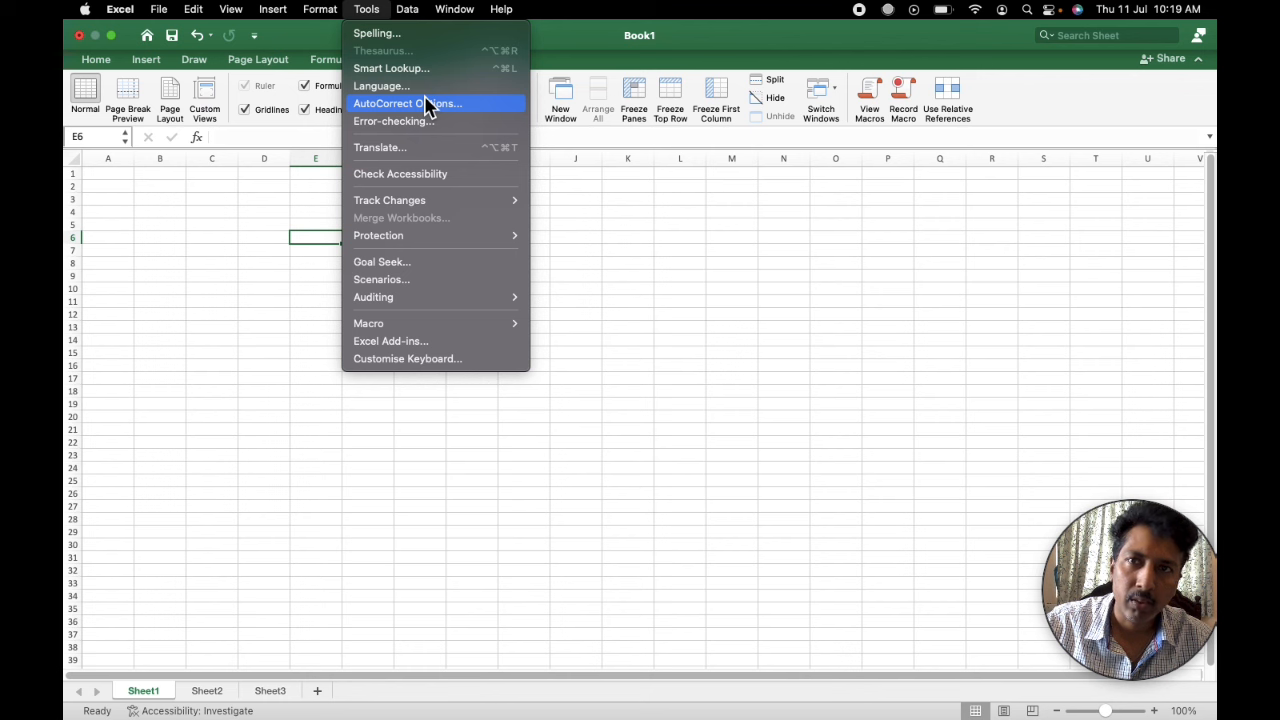
mouse_move(407, 12)
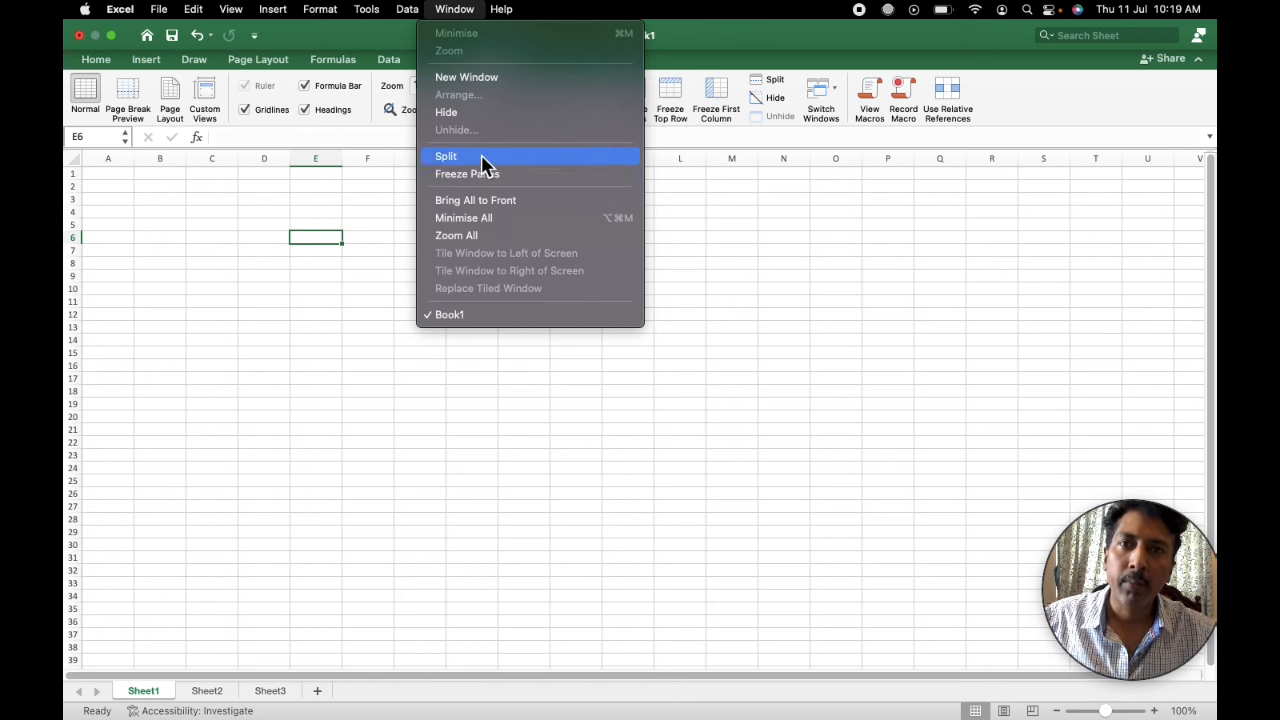
mouse_move(506, 11)
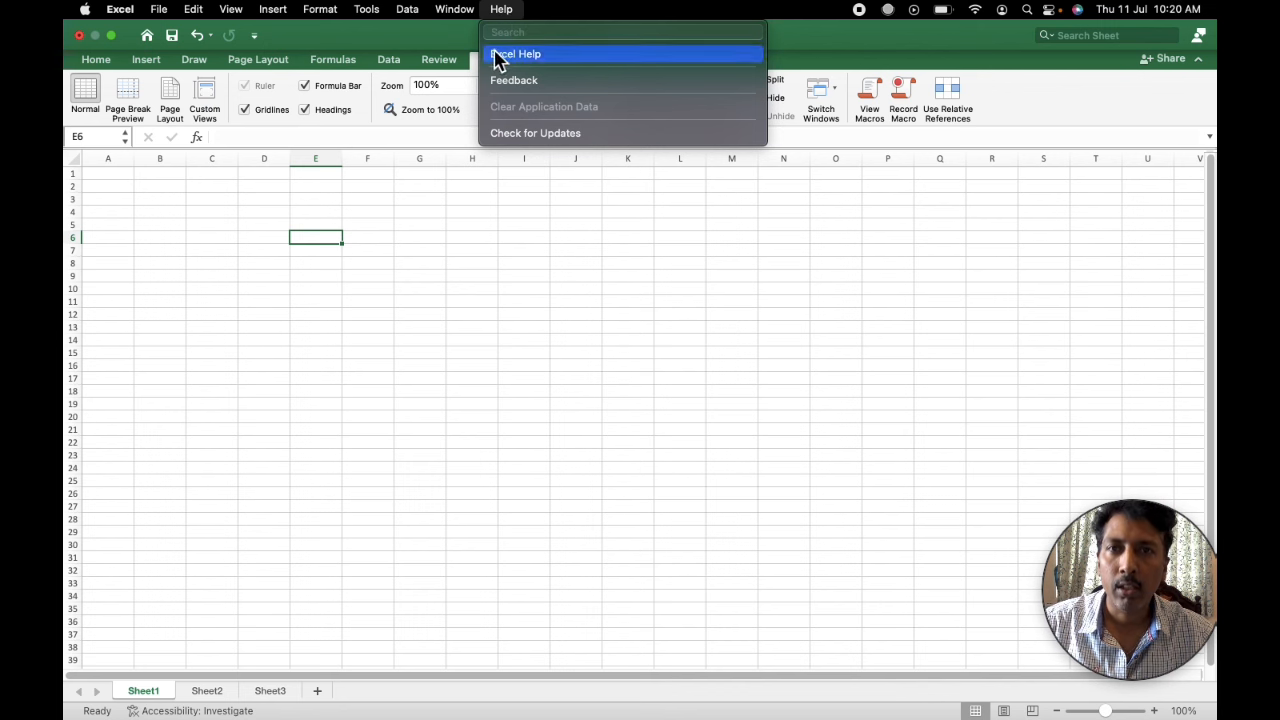
click(516, 242)
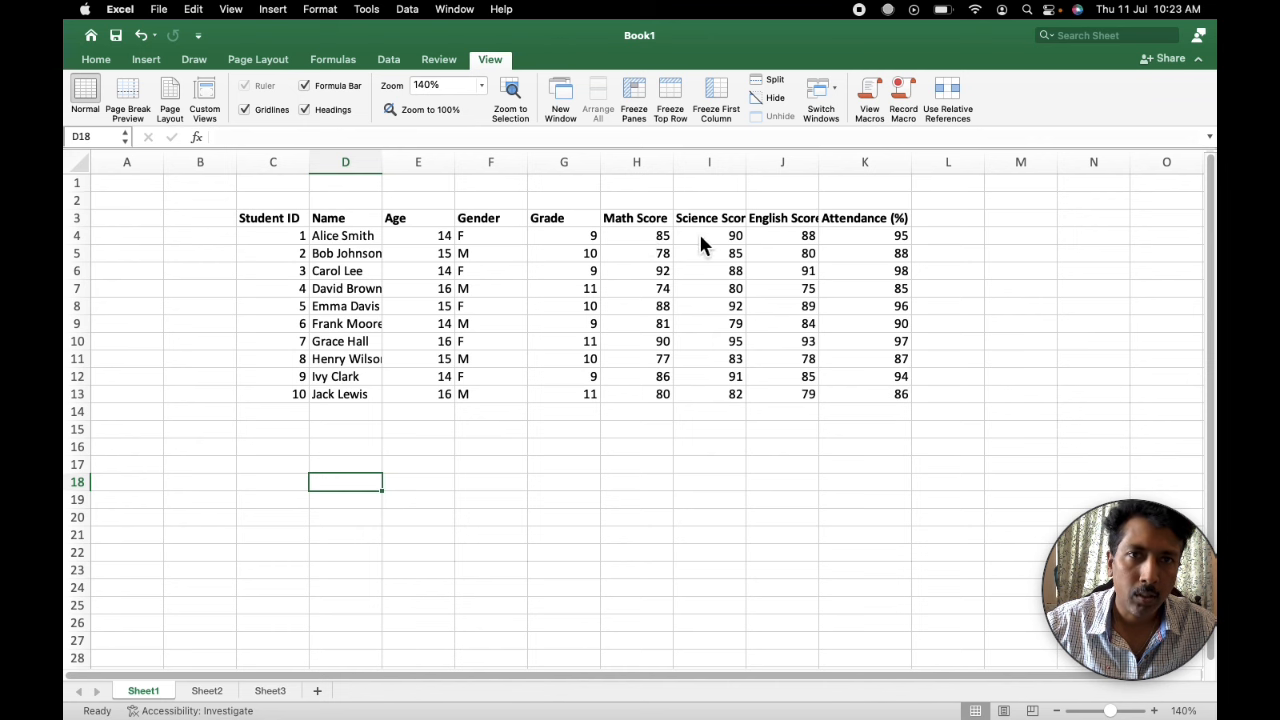
Widen the score and attendance columns to fit their headings, and format C3:K13 as a blue medium-style table with headers
drag(746, 162, 839, 165)
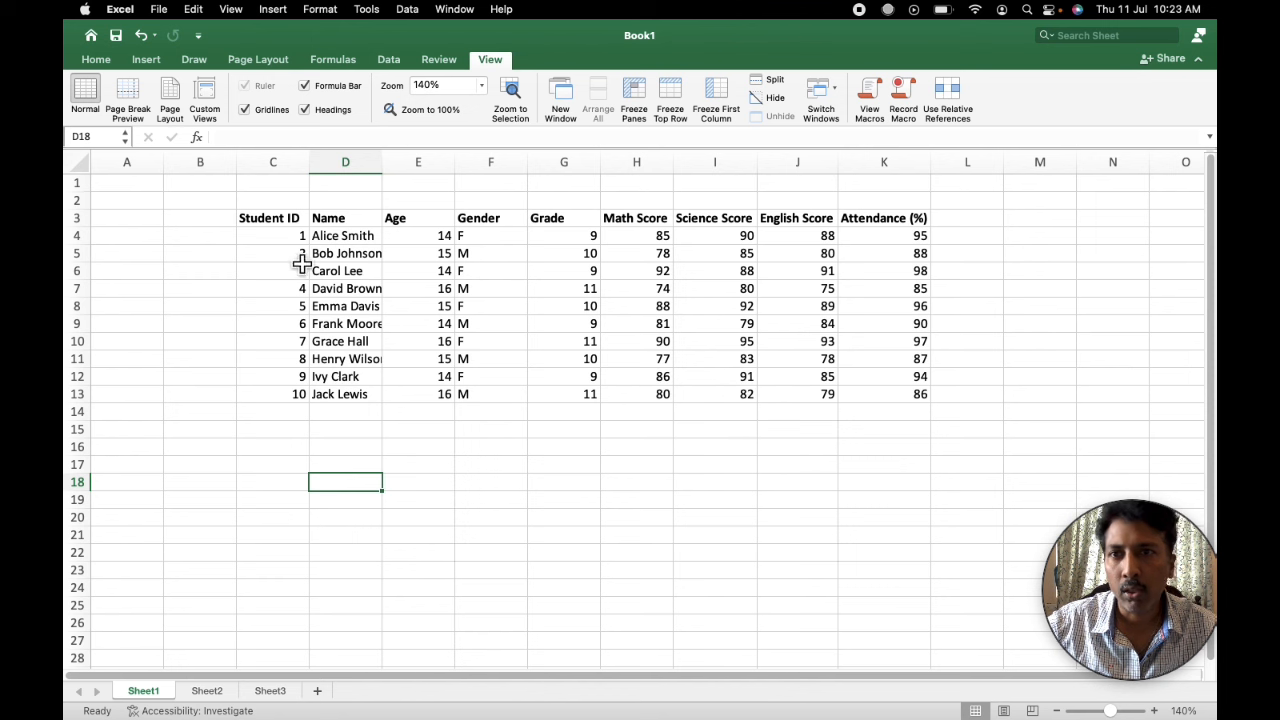
click(273, 226)
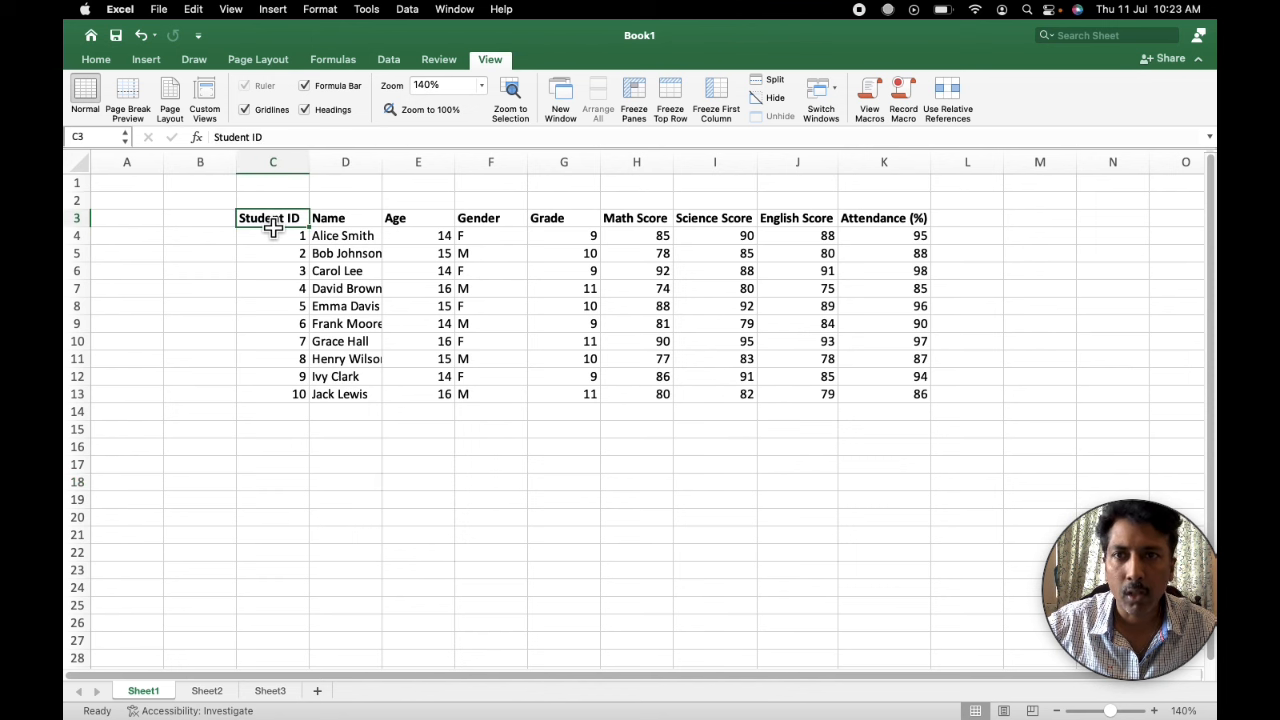
click(285, 328)
drag(272, 223, 922, 407)
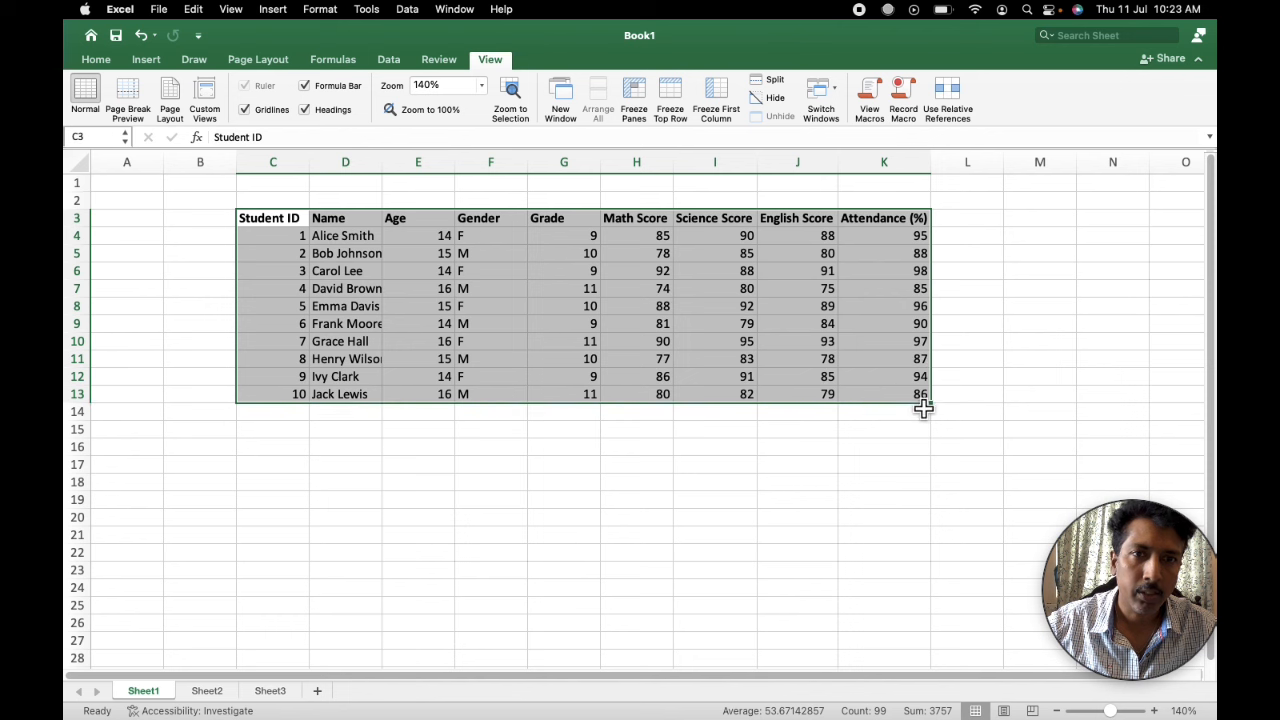
click(110, 62)
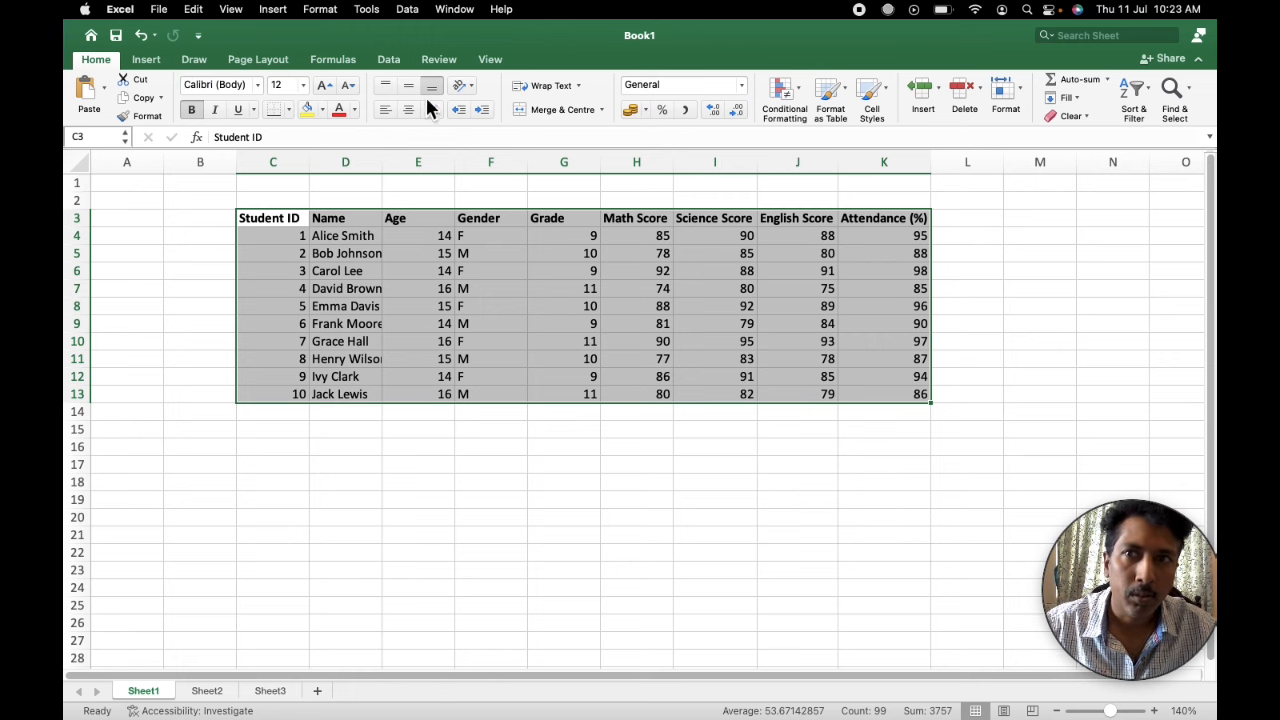
click(844, 100)
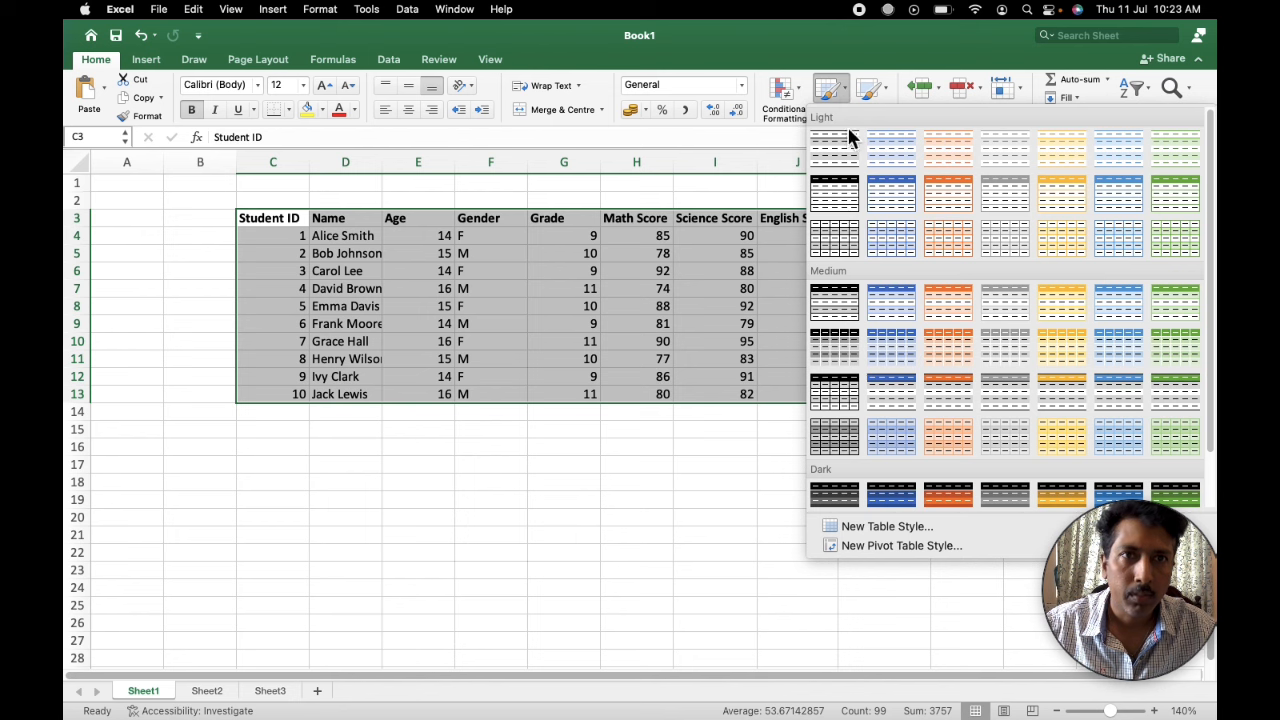
click(894, 307)
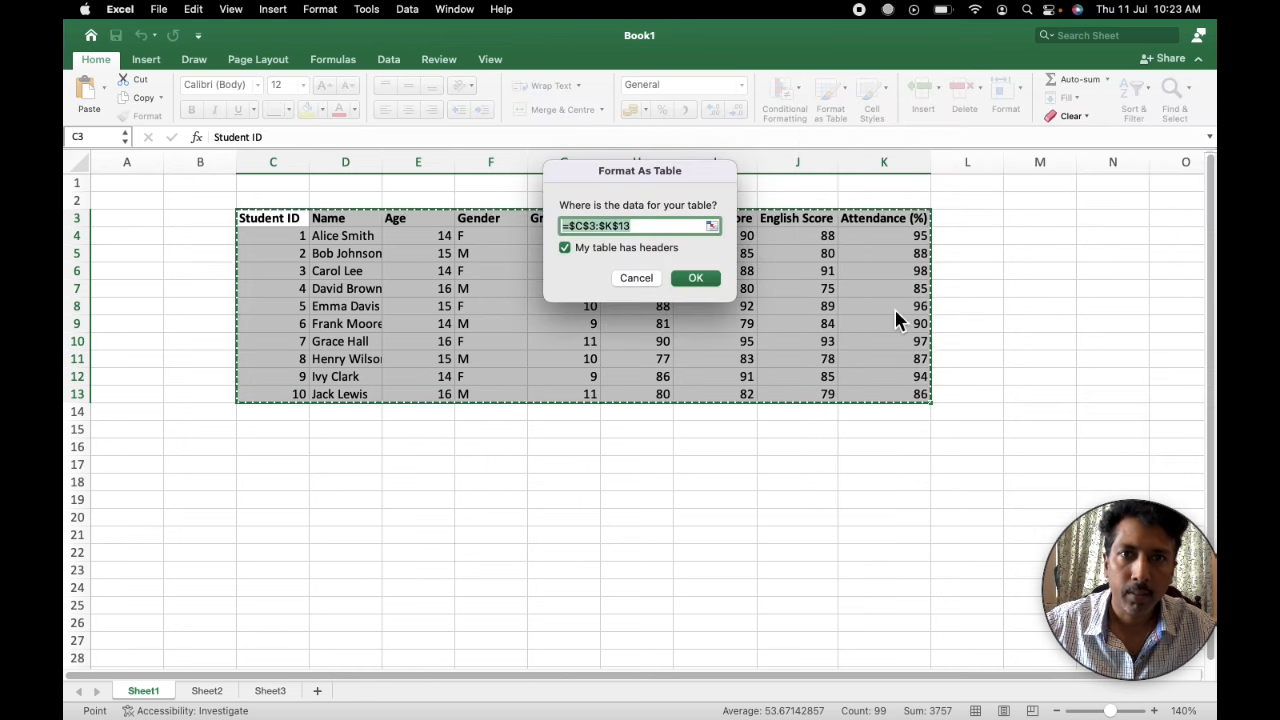
click(710, 285)
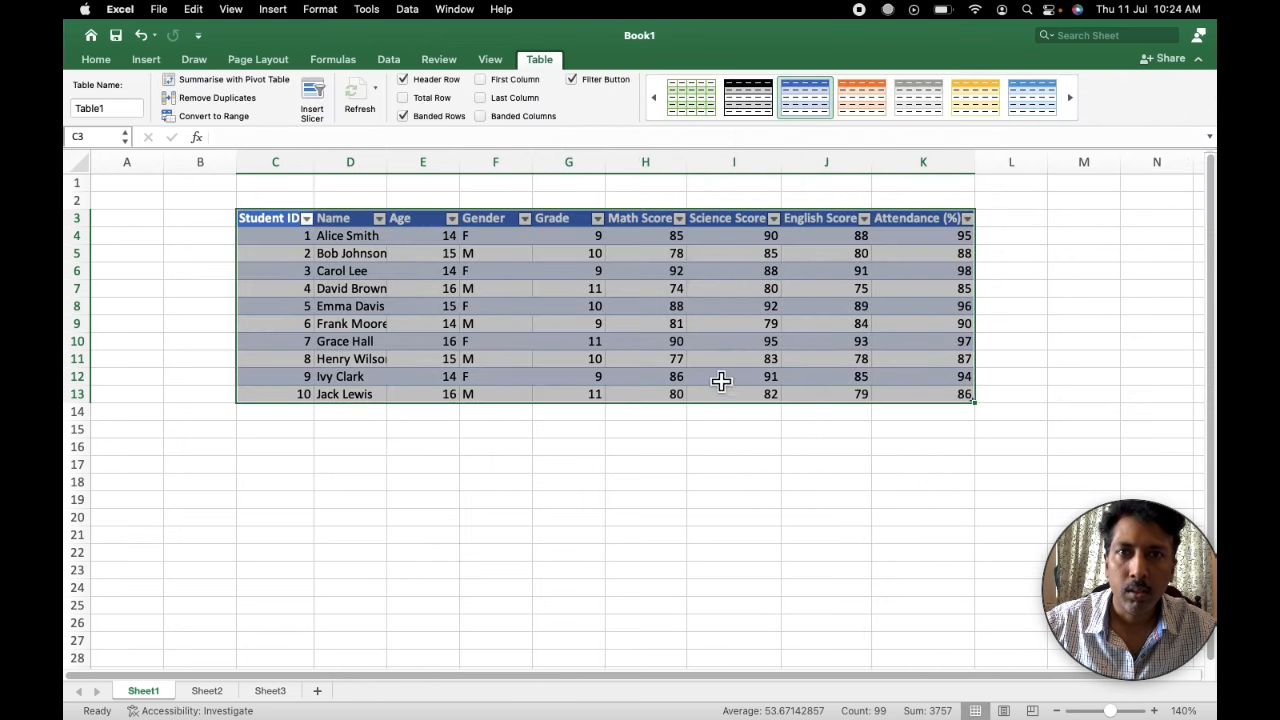
Widen the Name column of the table slightly so every student's full name fits
click(549, 504)
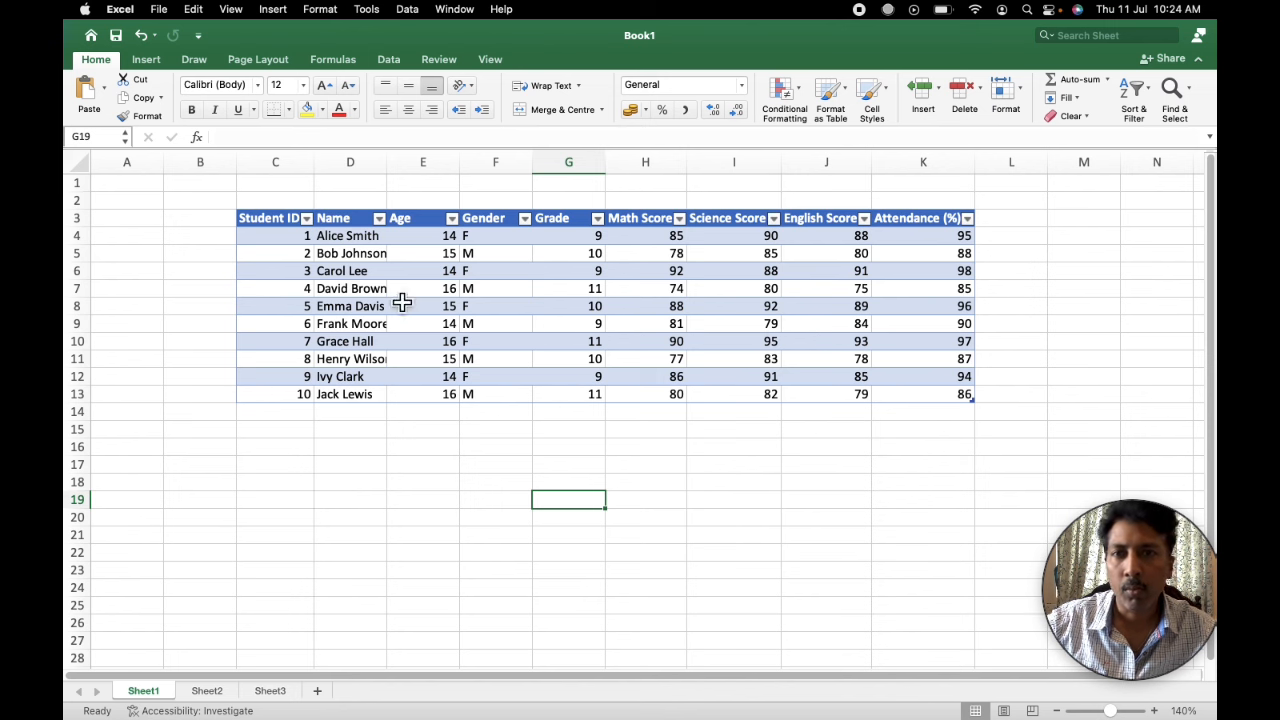
drag(387, 162, 397, 165)
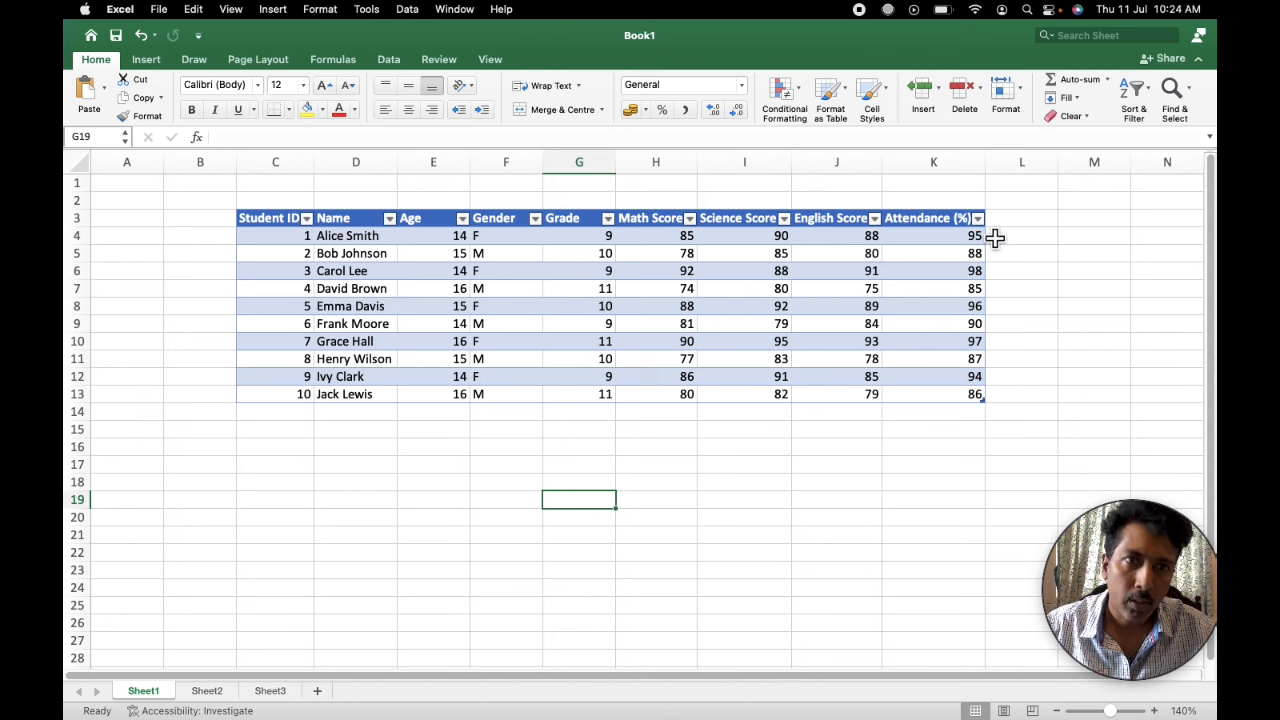
Select the header row C3:K3 and switch its filter off and on several times, leaving the filter on
click(250, 227)
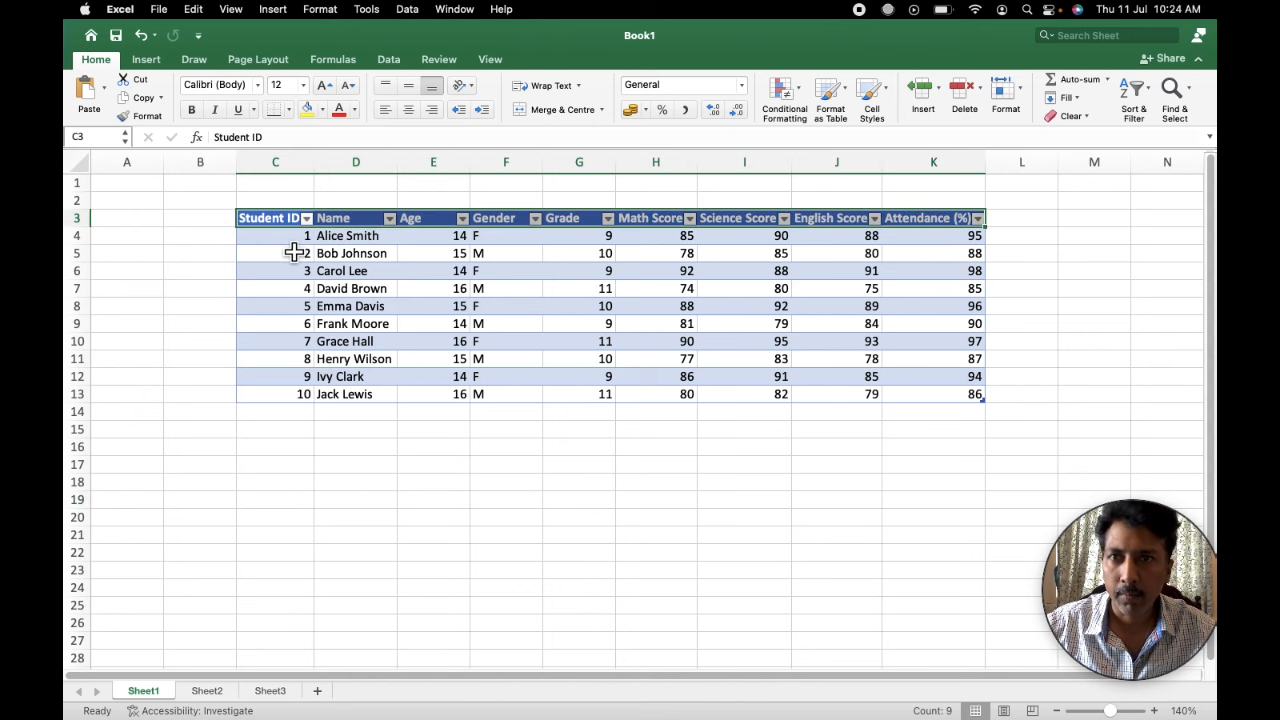
click(389, 60)
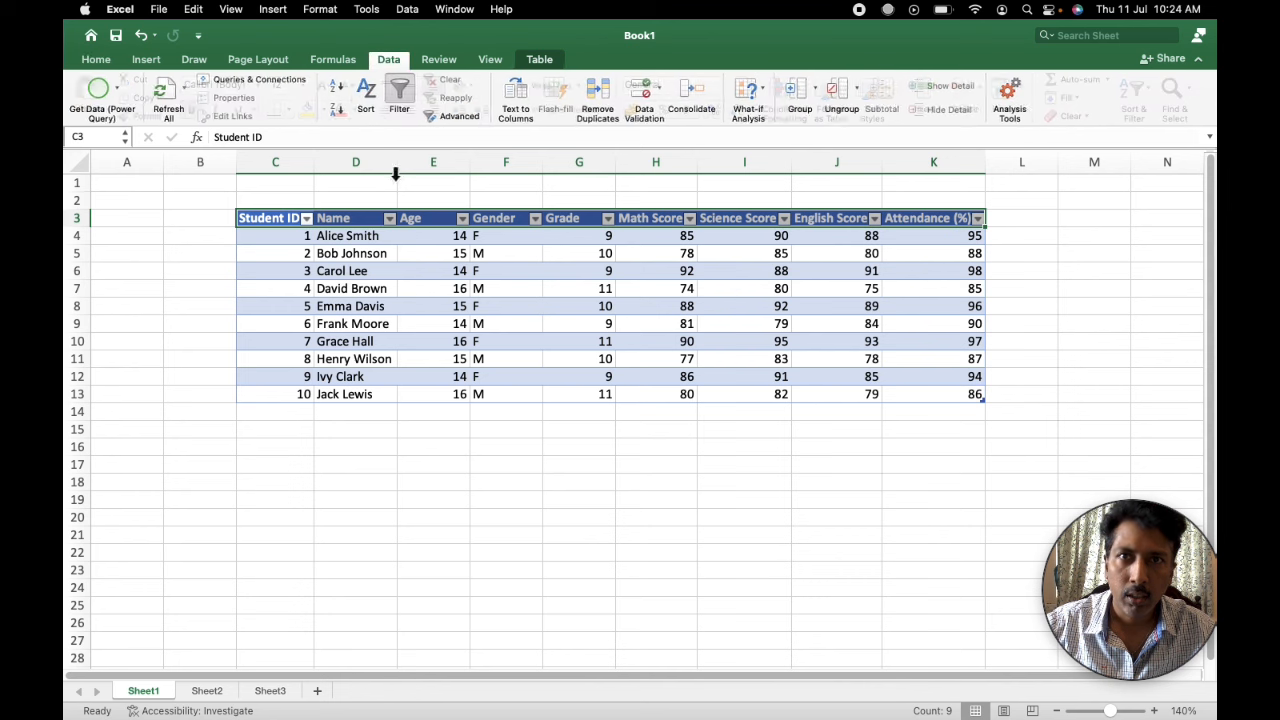
click(400, 95)
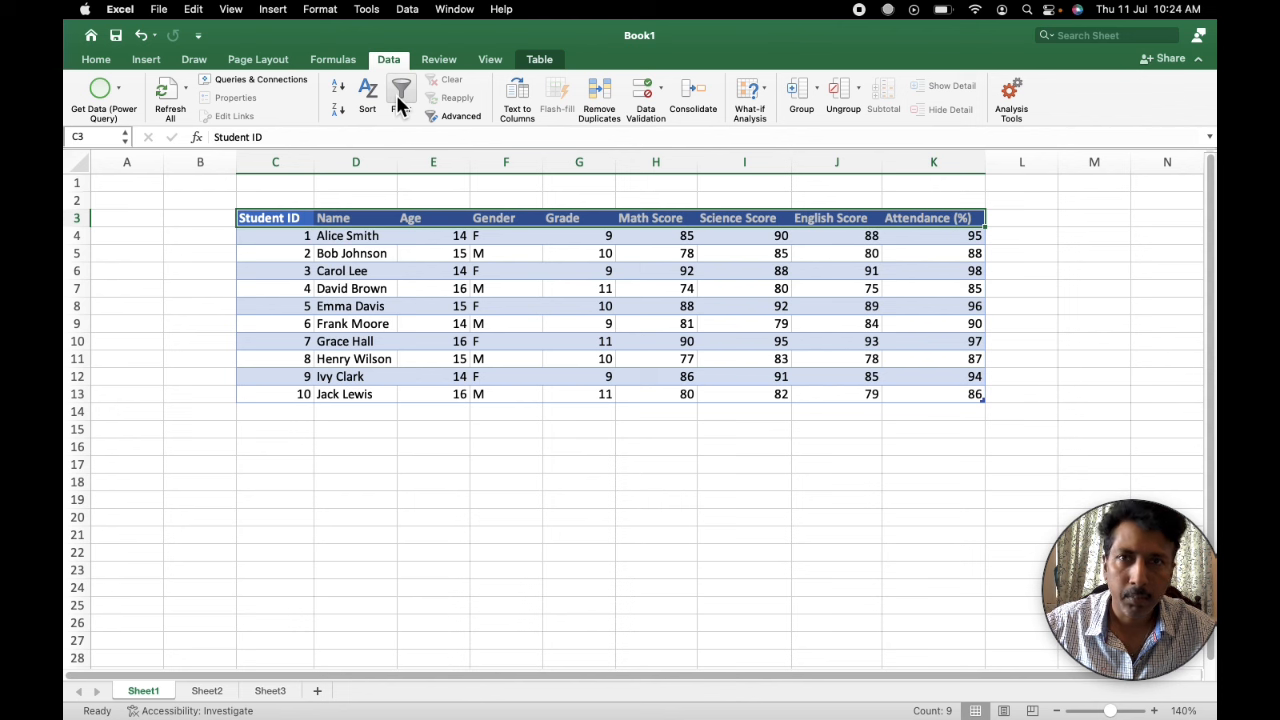
click(401, 95)
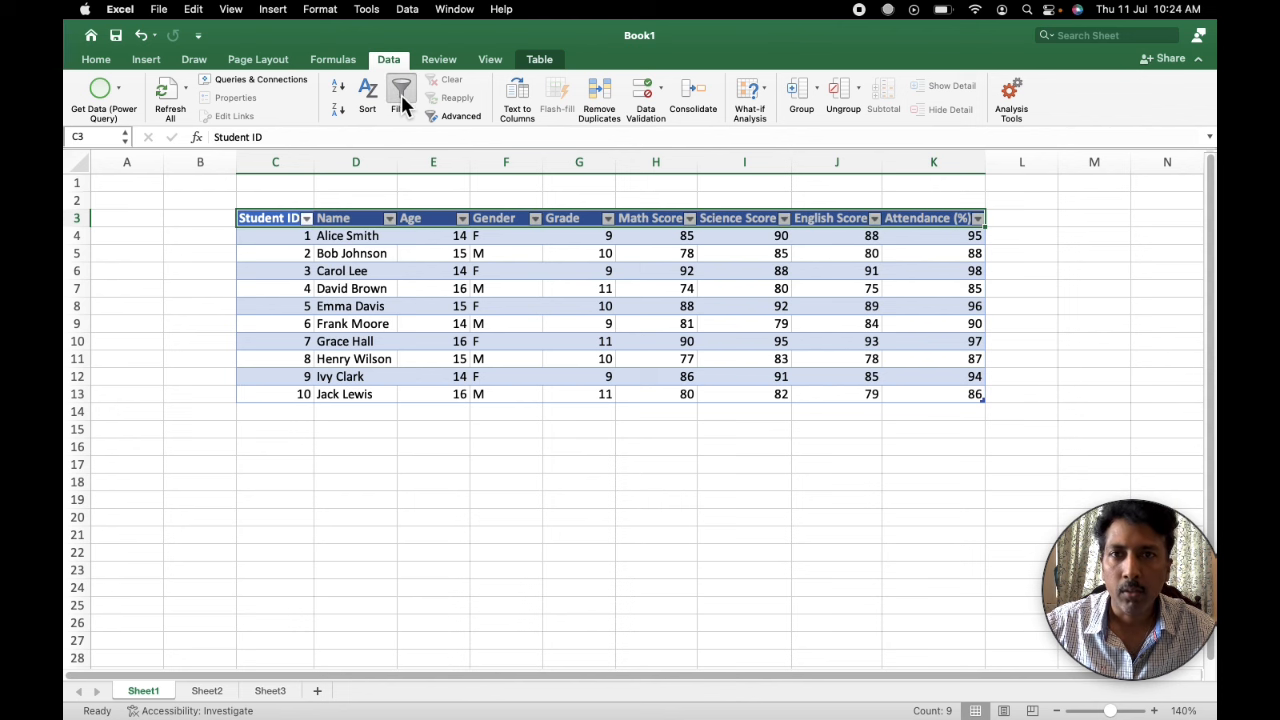
click(401, 95)
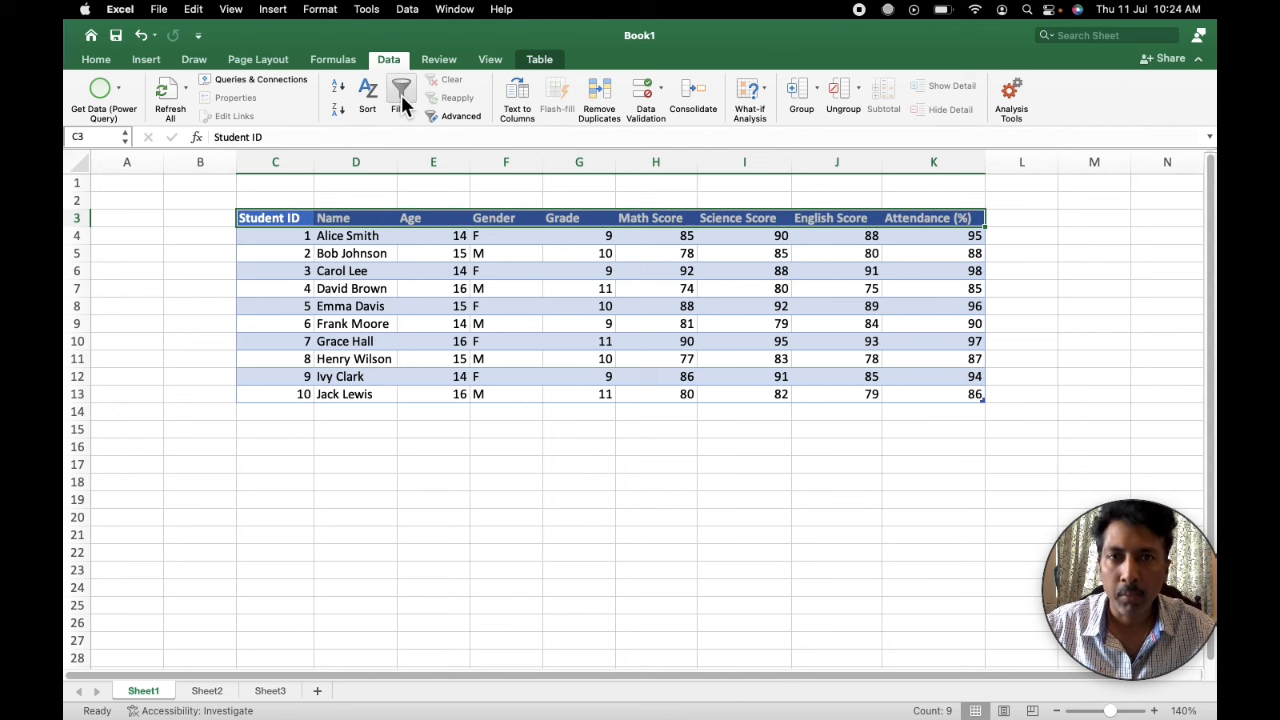
click(401, 95)
click(401, 95)
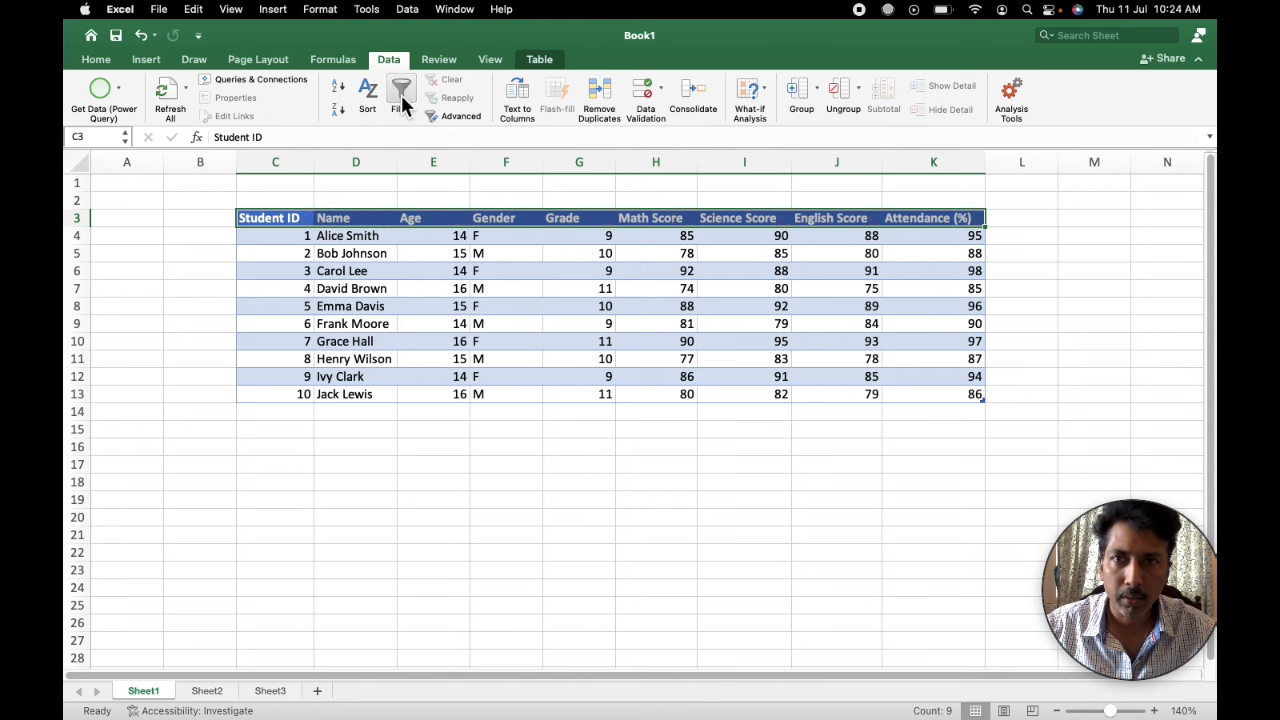
click(401, 95)
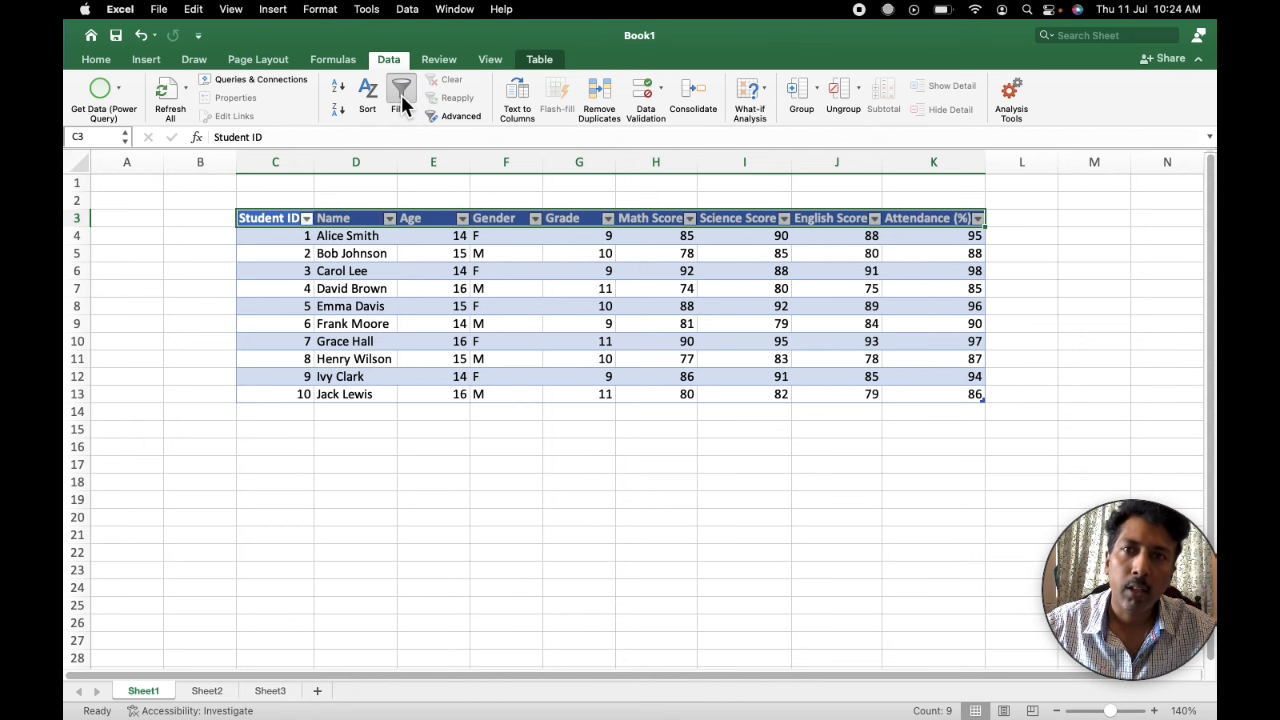
click(390, 445)
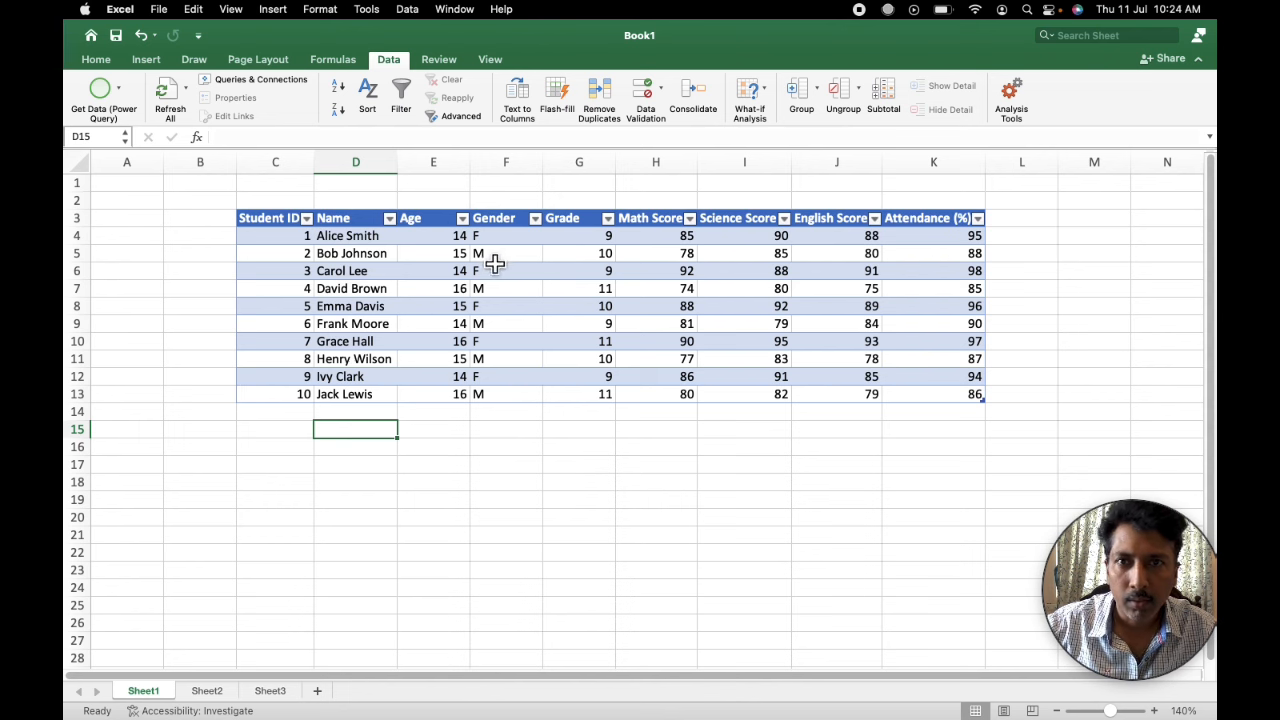
Filter the table by the Gender column so that only the F records are included
click(537, 219)
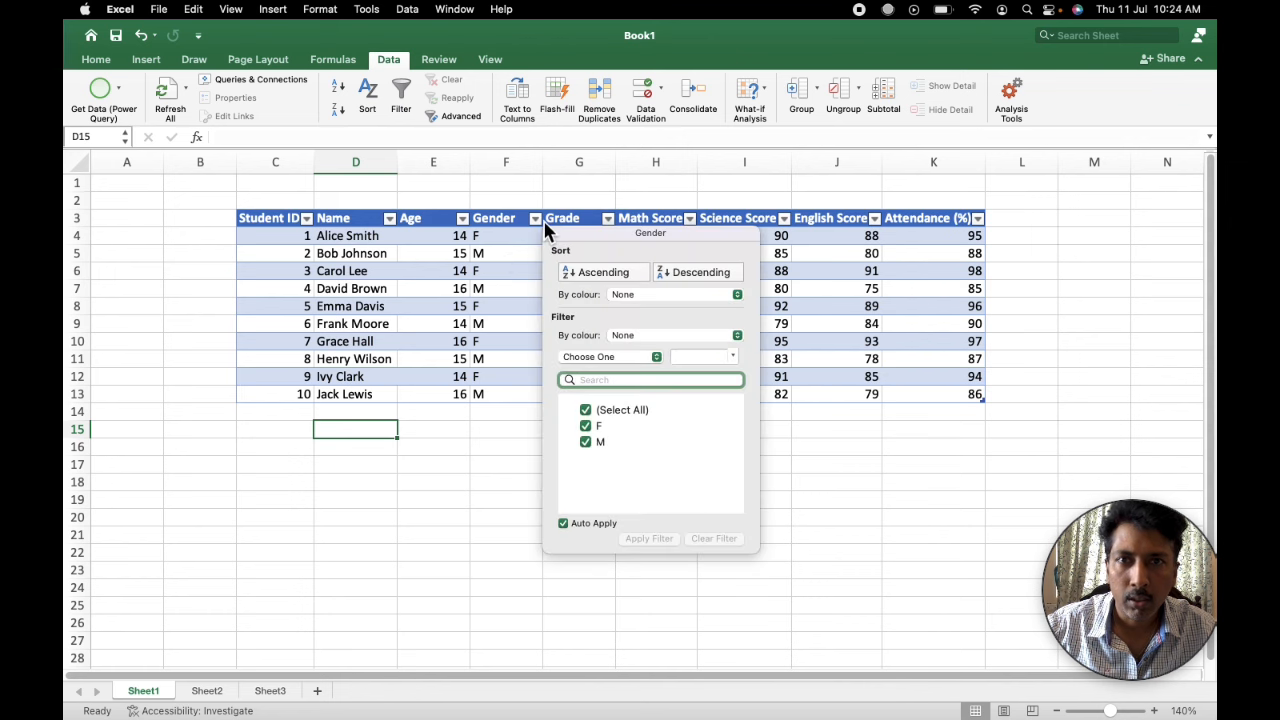
click(586, 410)
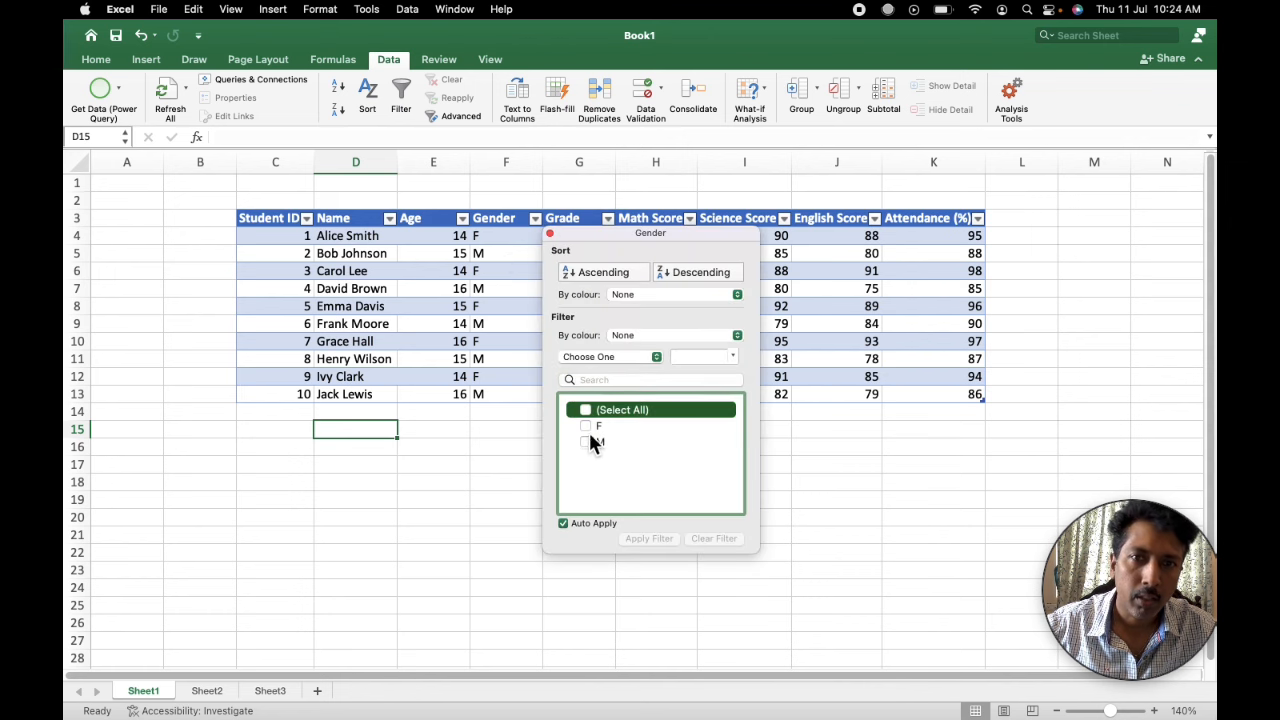
click(586, 426)
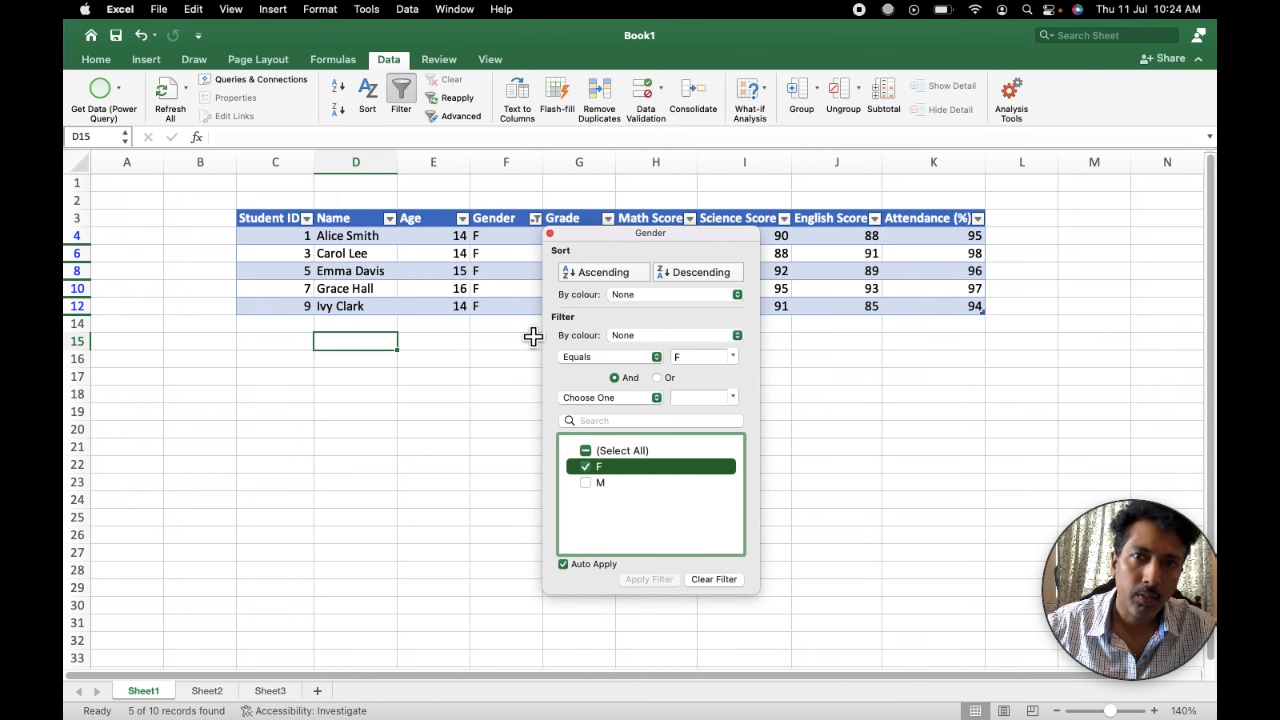
Change the Gender filter to include only M, and move the filter window clear of the Gender and Grade columns
click(589, 481)
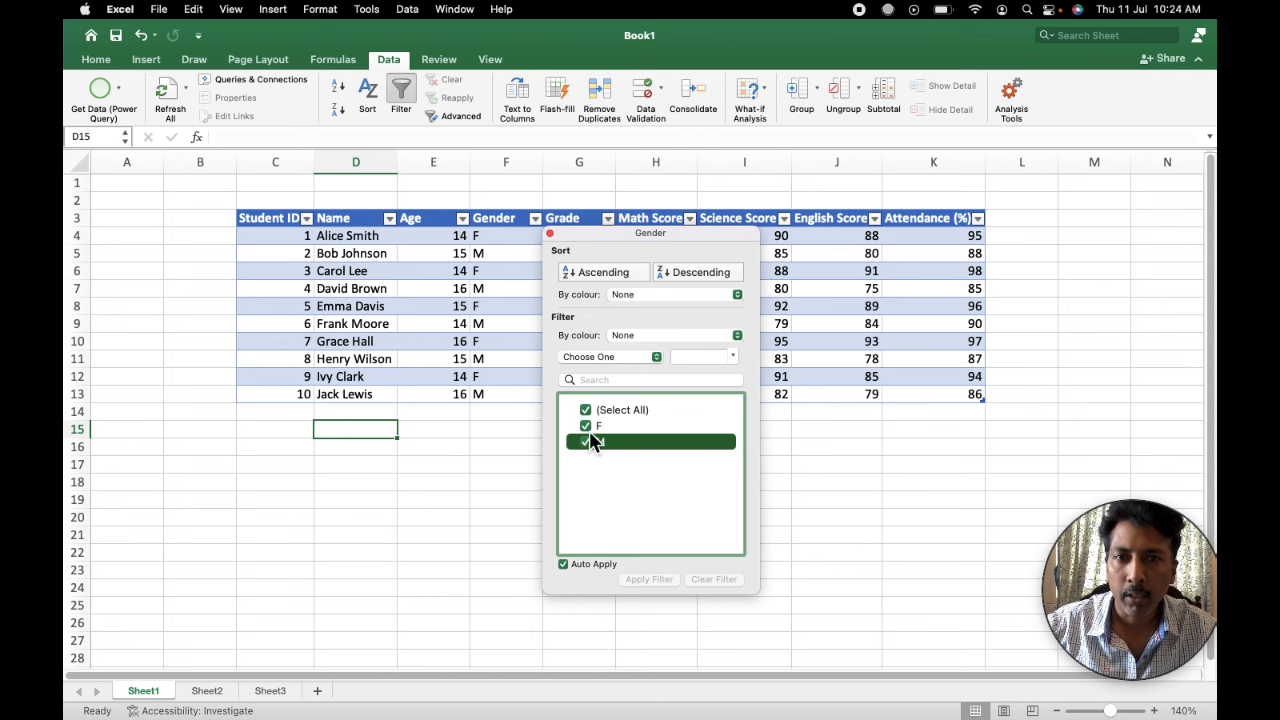
click(586, 426)
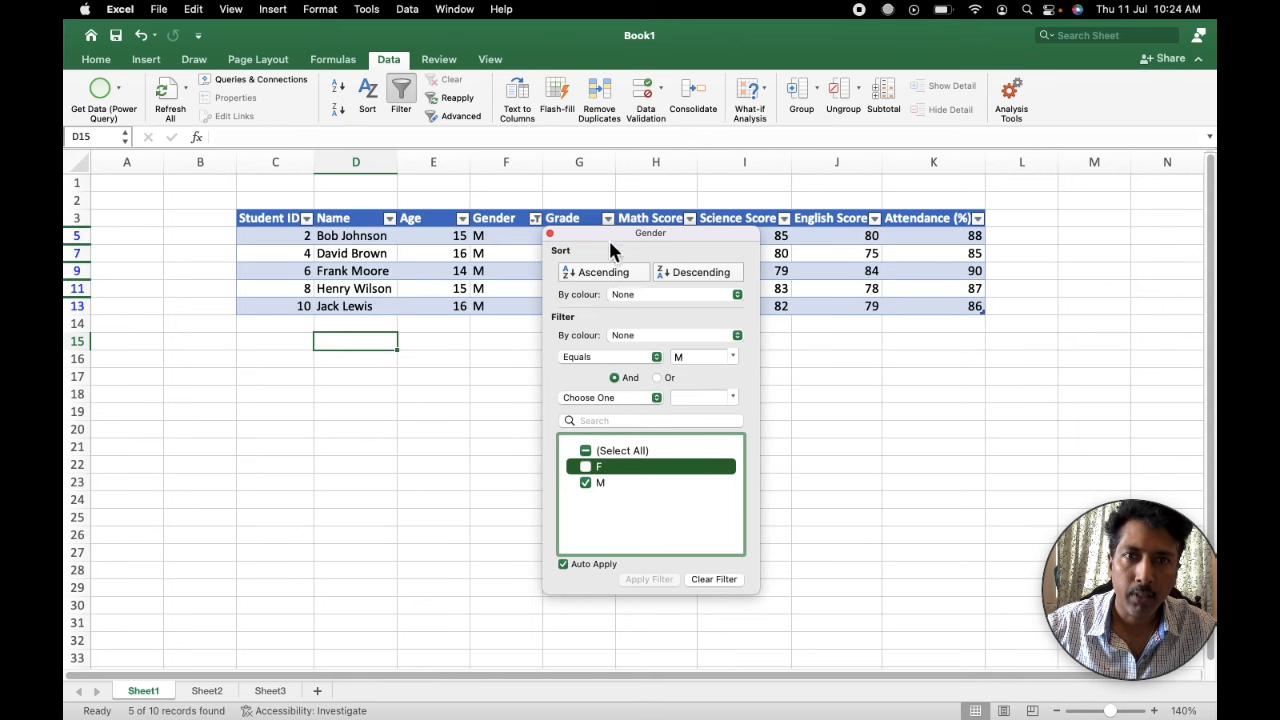
drag(610, 243, 712, 223)
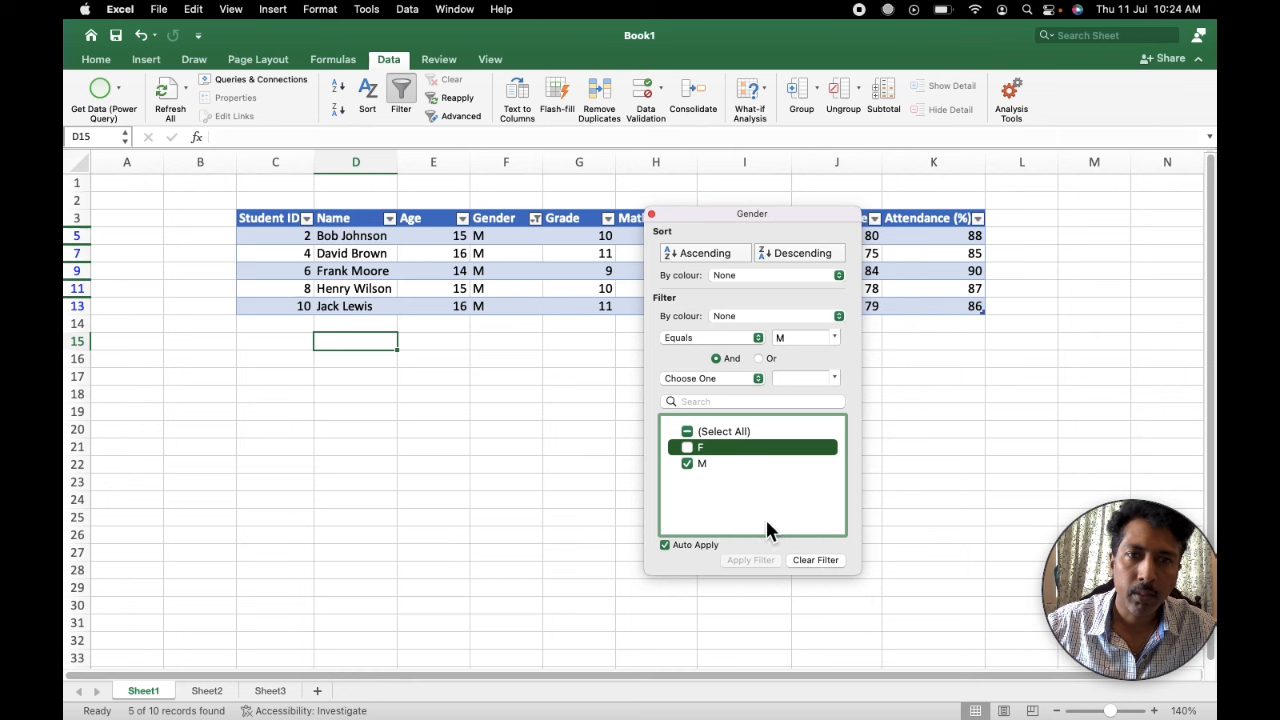
Clear the Gender filter so that all student records are included, and close the filter window
click(812, 561)
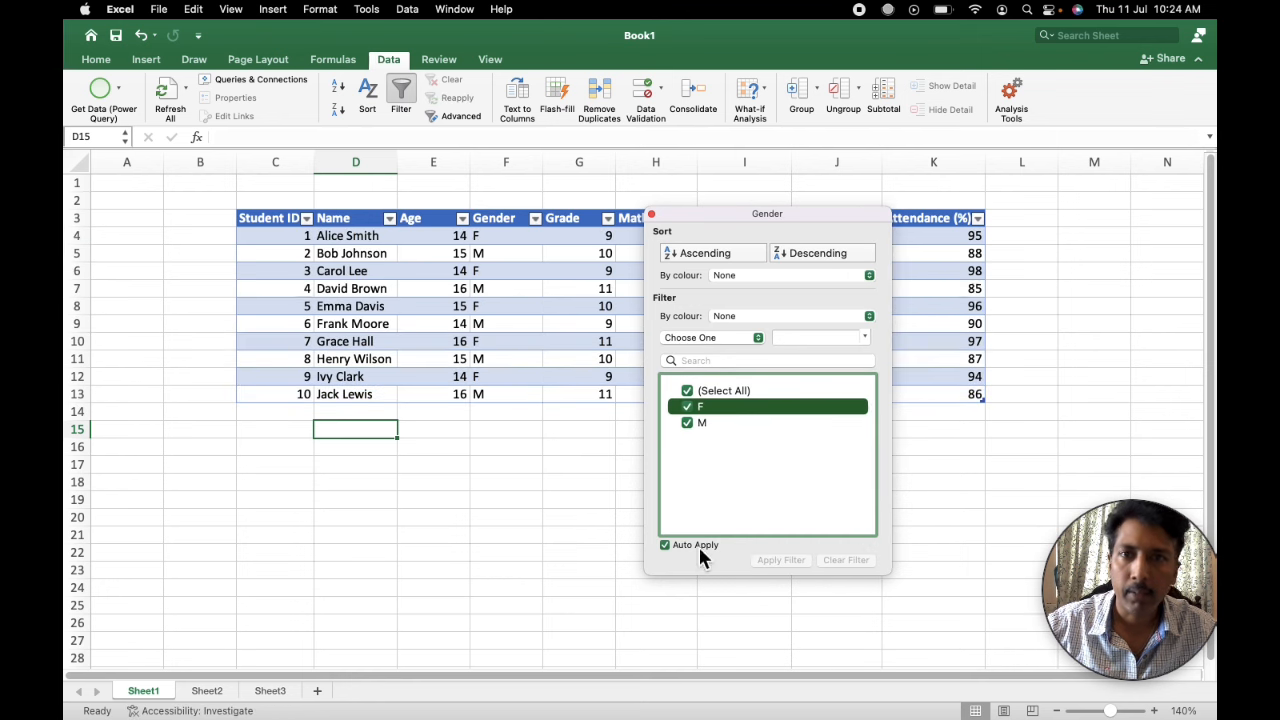
click(651, 216)
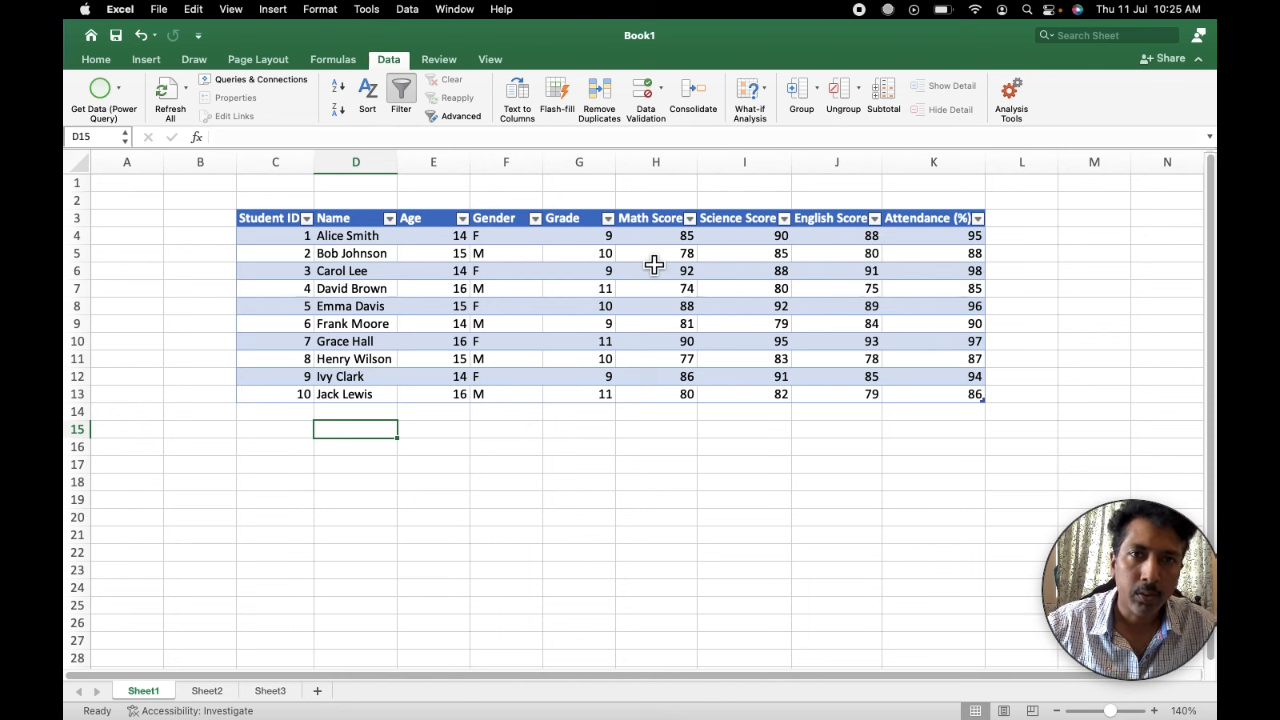
Sort the student table by Attendance (%) in ascending order and close the sort window
click(978, 218)
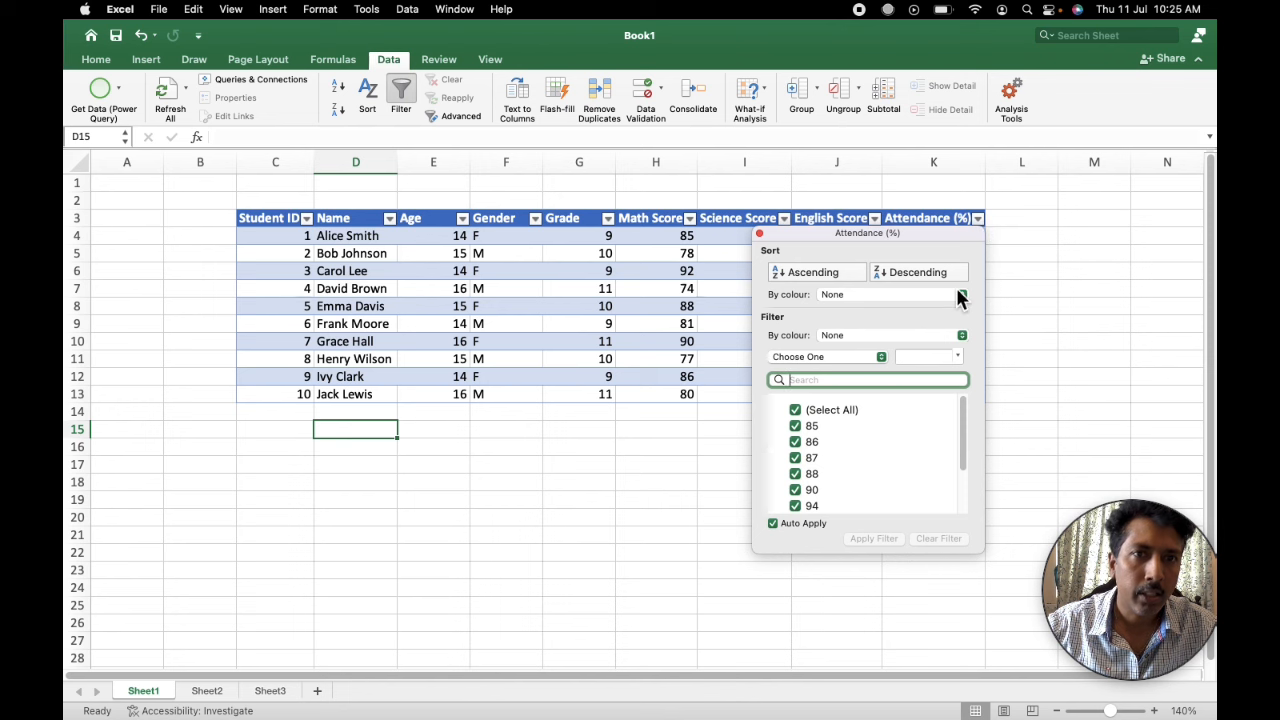
click(834, 276)
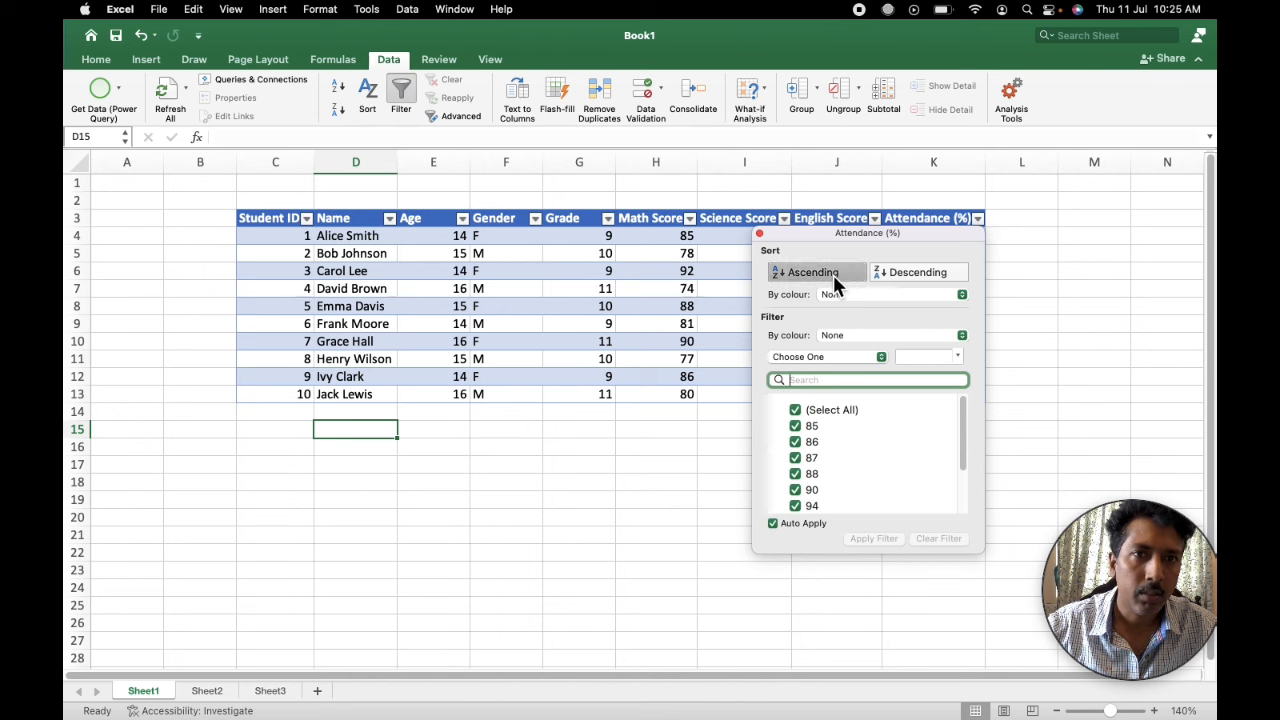
click(762, 218)
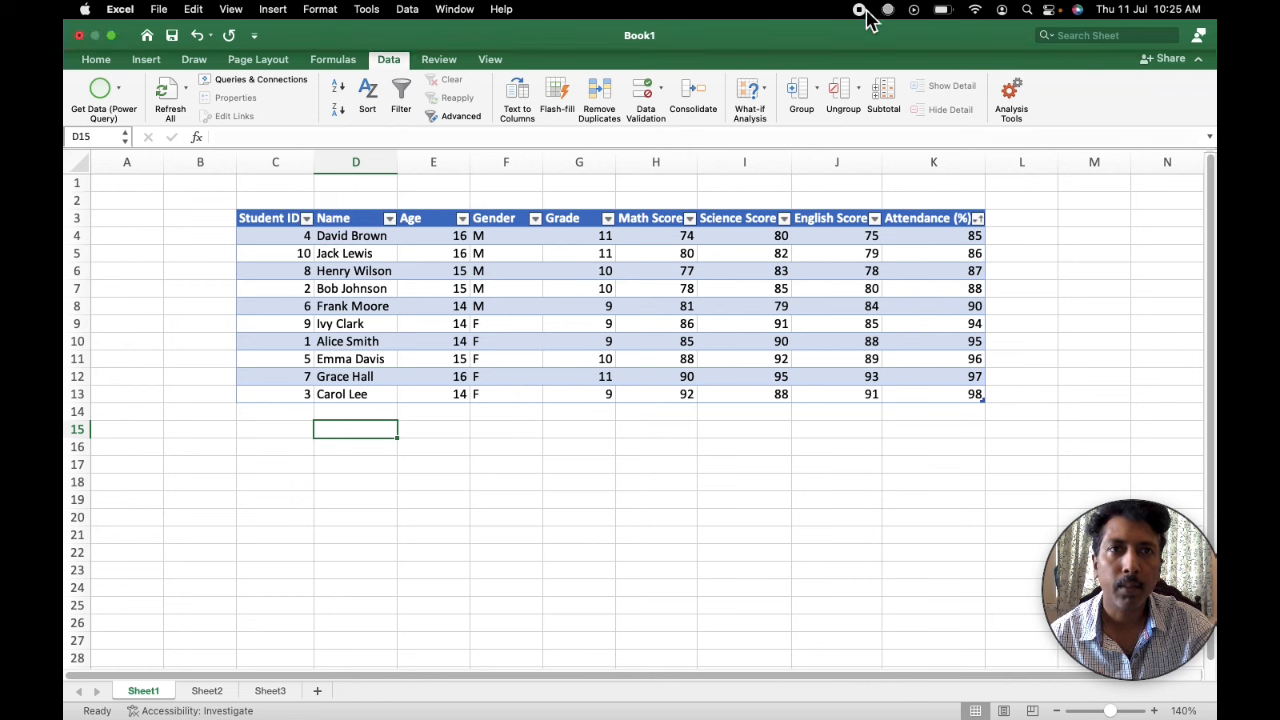
click(640, 446)
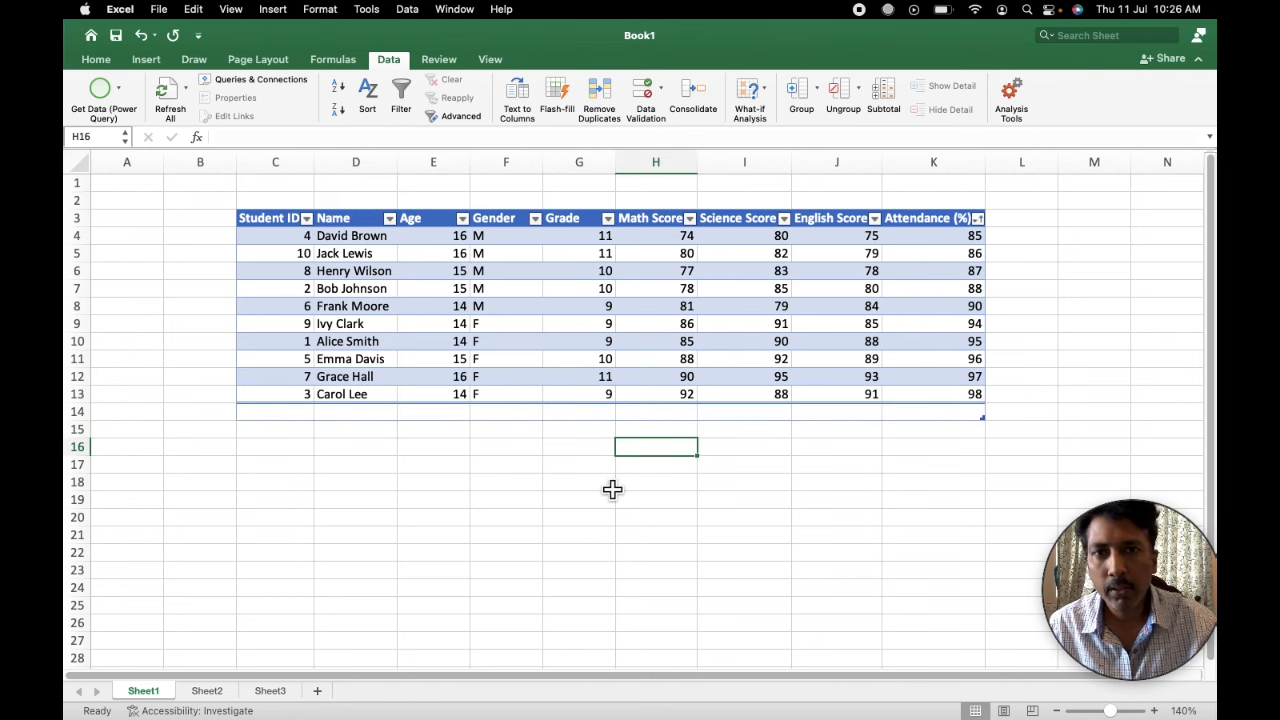
Sort the student table by Student ID in ascending order
click(334, 60)
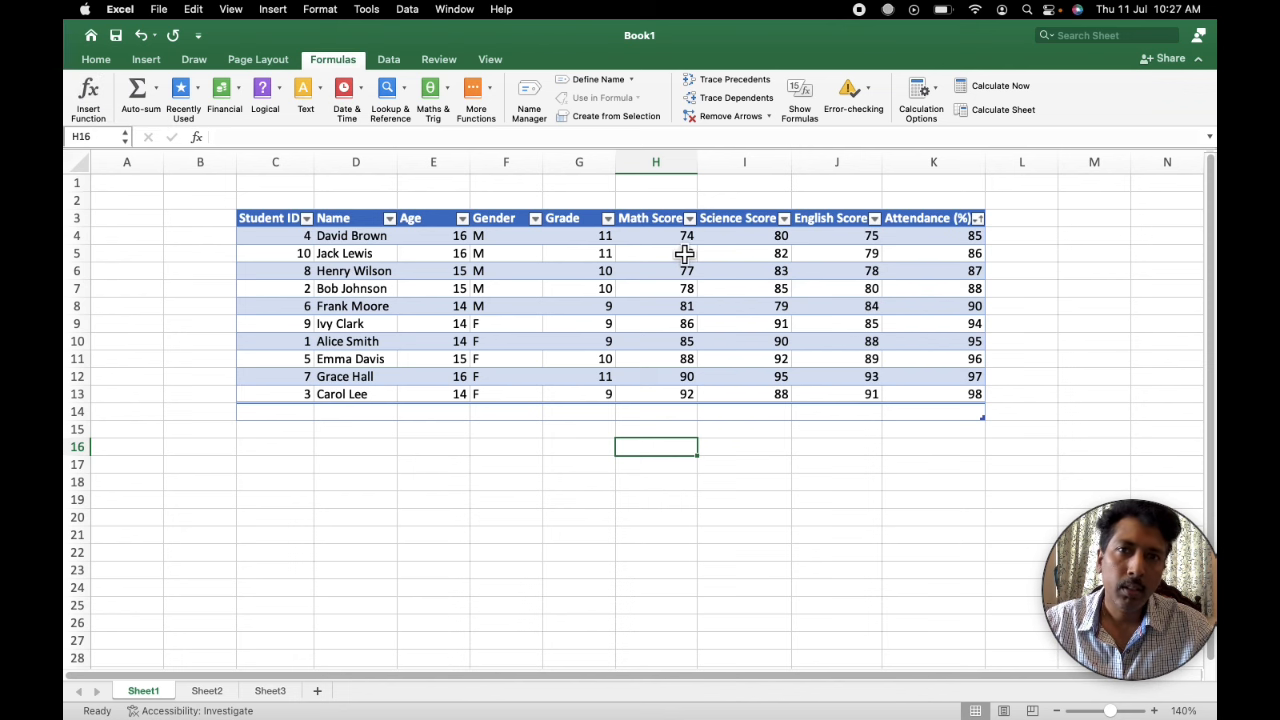
click(307, 218)
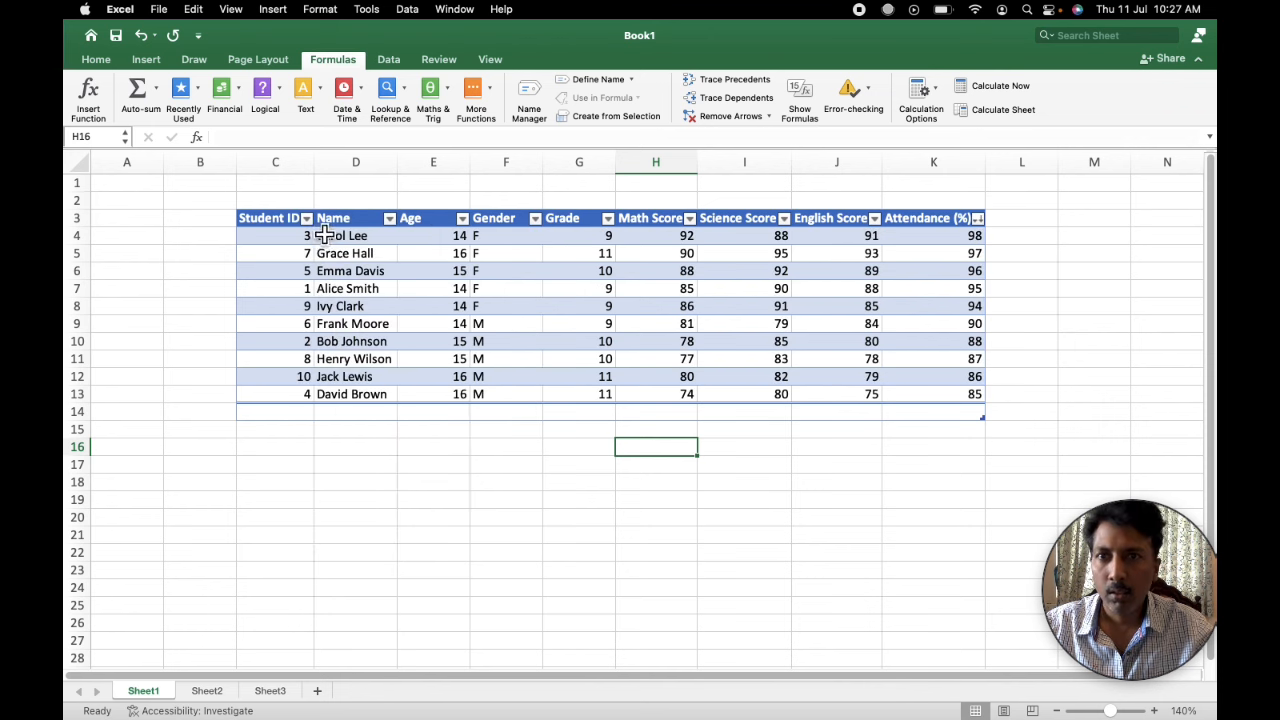
click(306, 218)
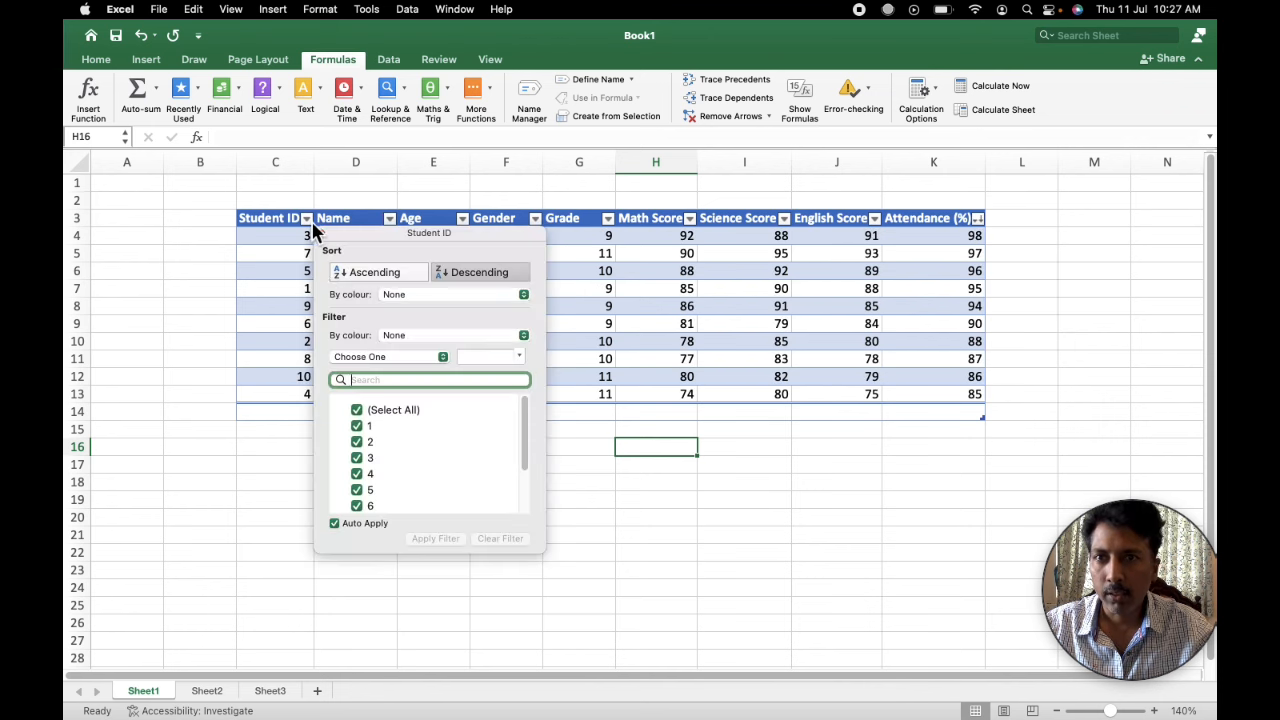
click(366, 272)
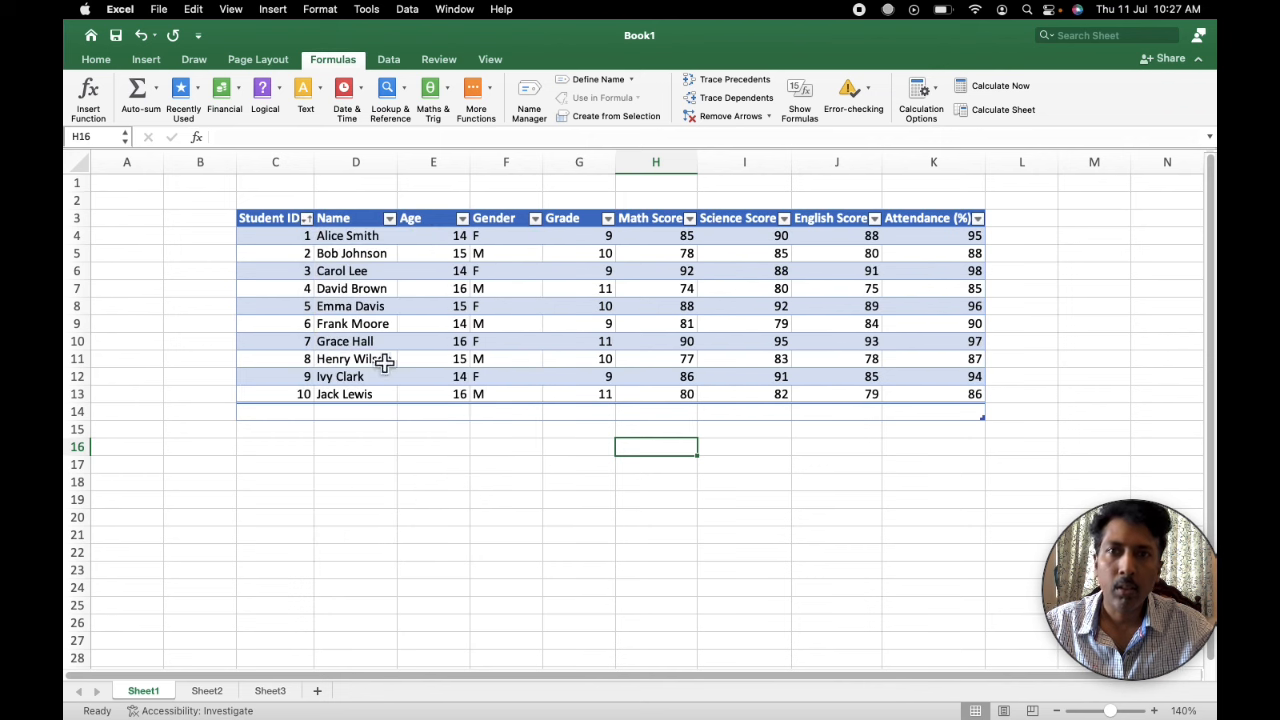
Insert an AVERAGE function over H4:H13 in cell H14 below the Math Score column, and close the Formula Builder
click(680, 414)
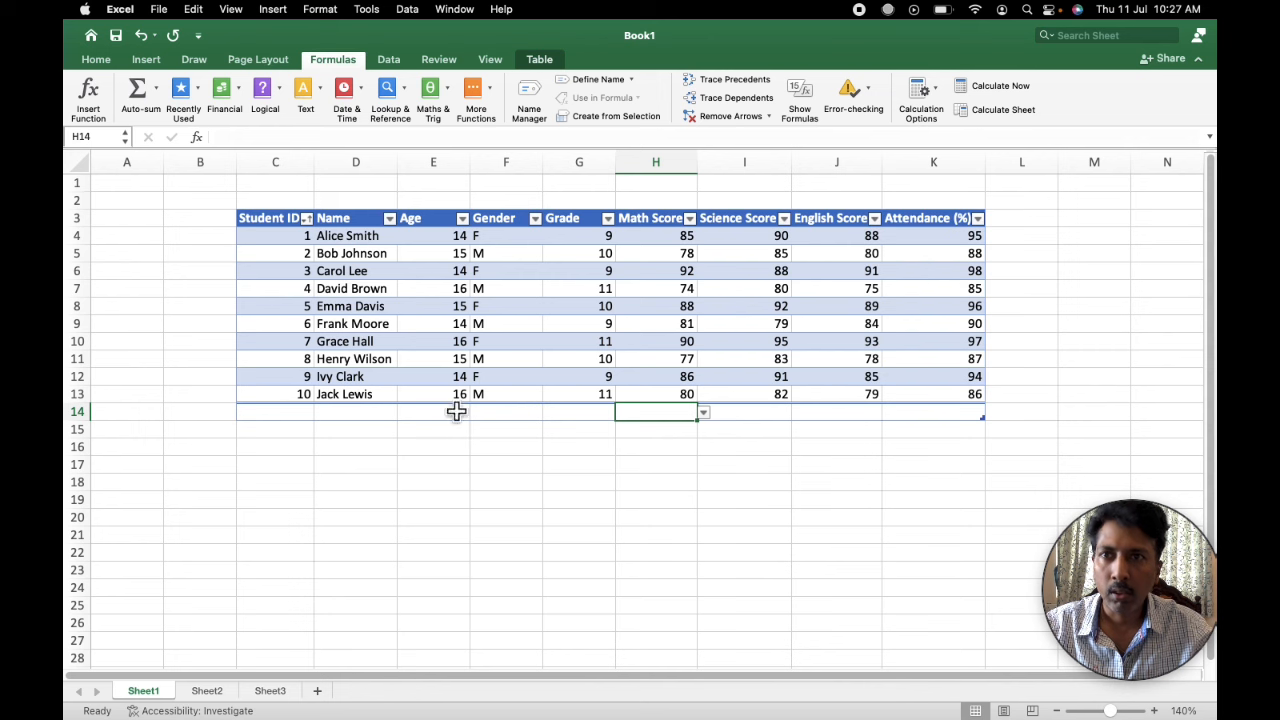
click(89, 97)
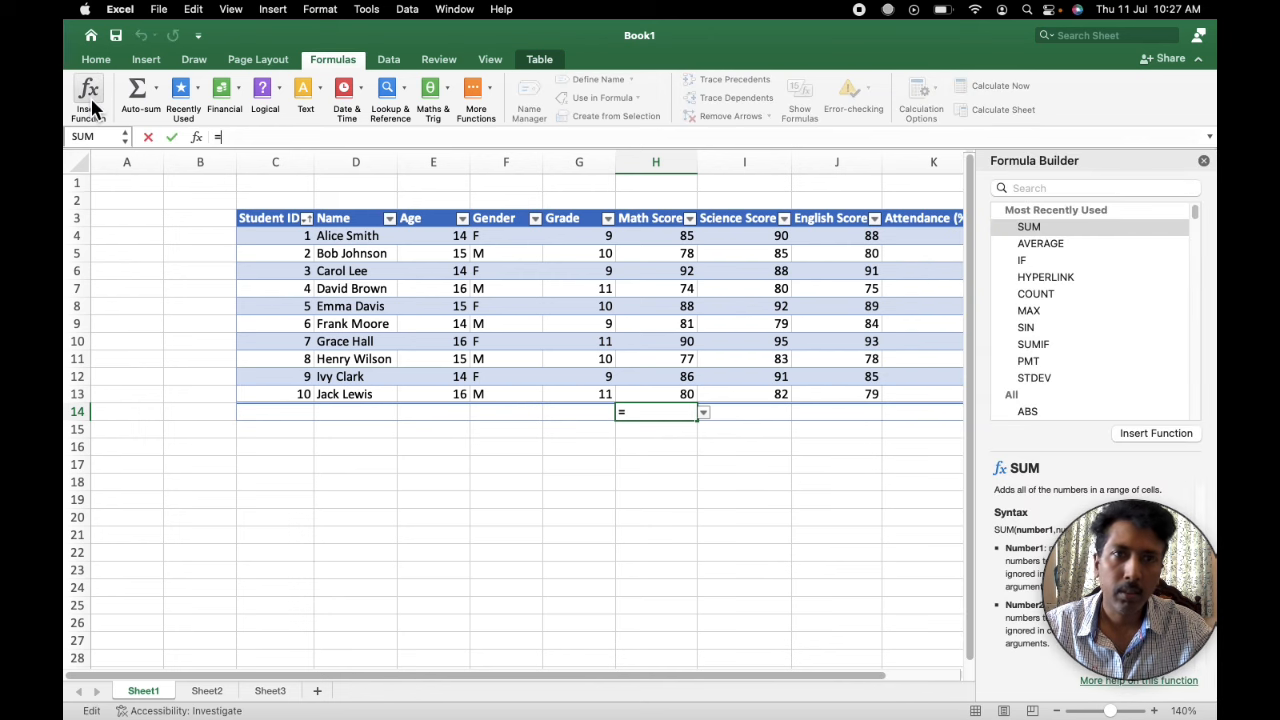
click(1043, 243)
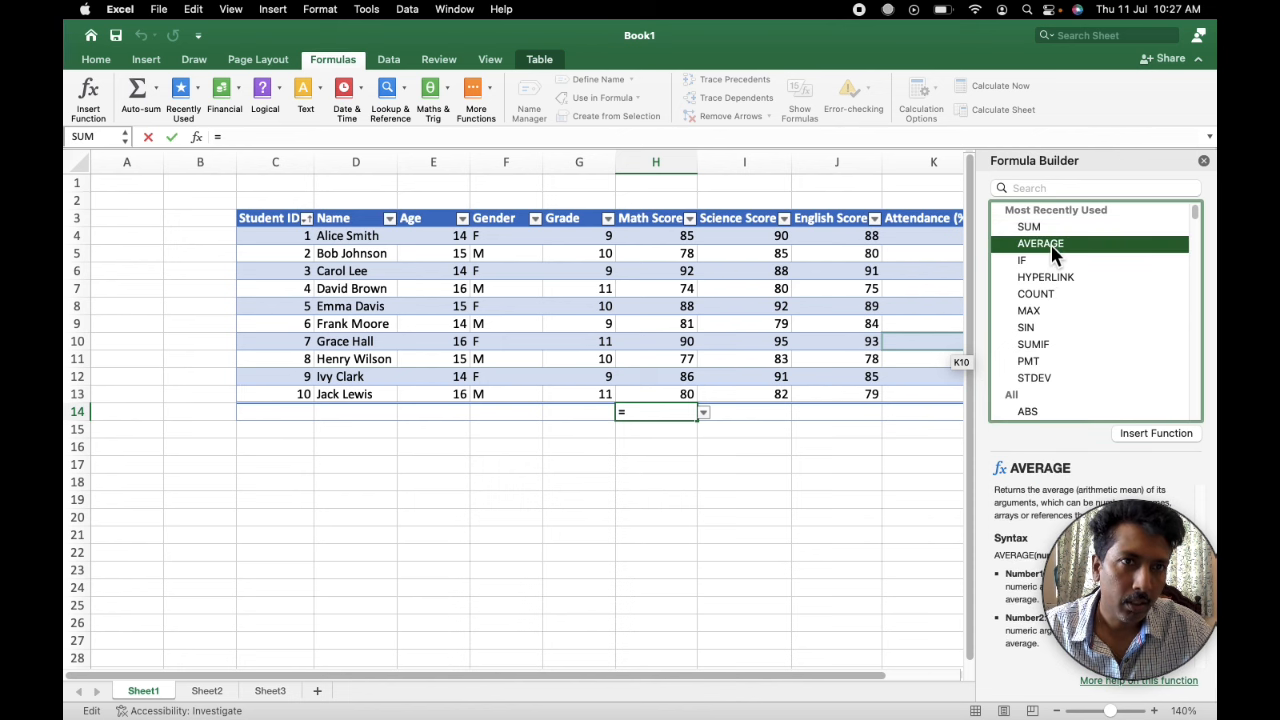
click(1160, 434)
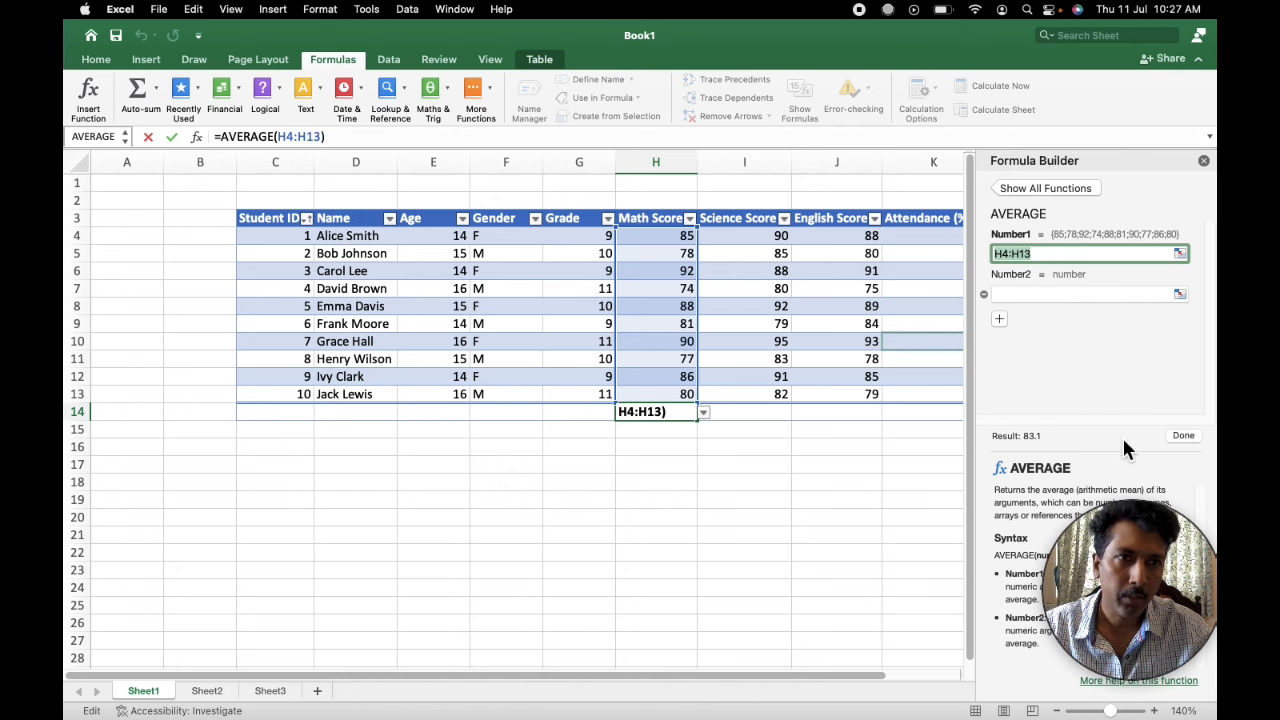
click(1185, 437)
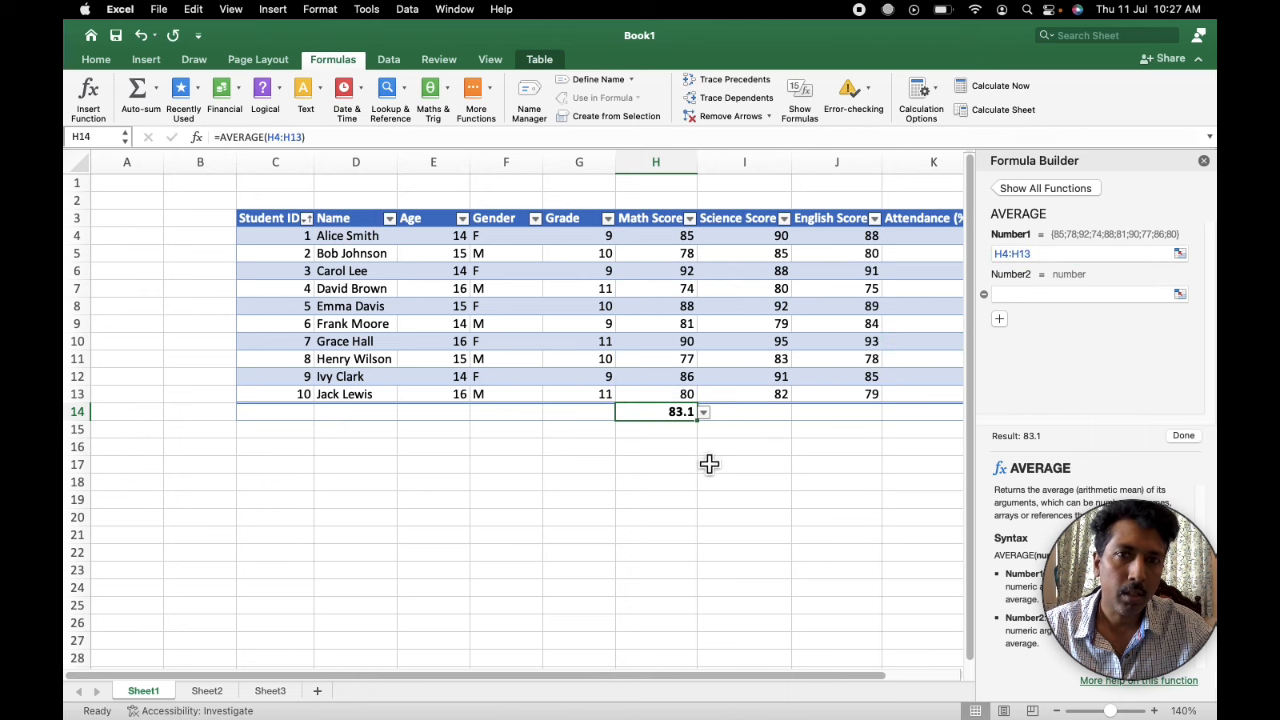
click(1203, 160)
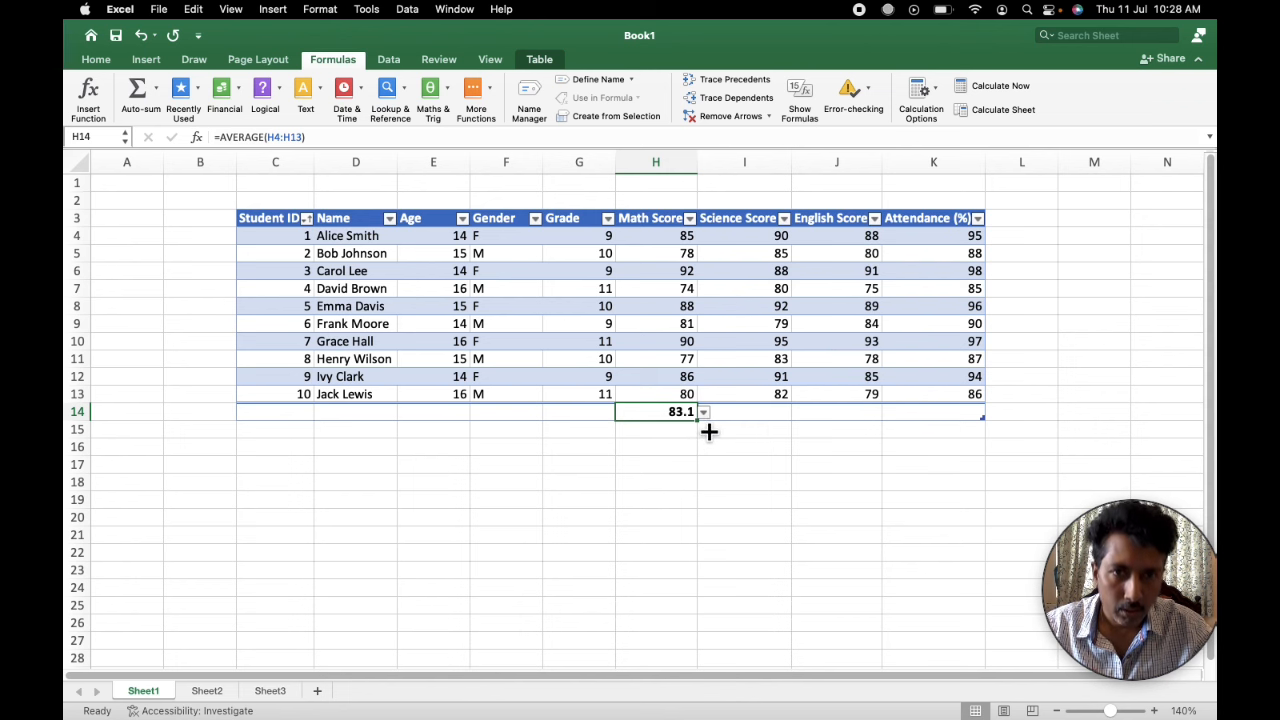
Copy the average formula from H14 across to the Science Score and English Score columns, I14:J14
drag(700, 421, 866, 432)
click(837, 464)
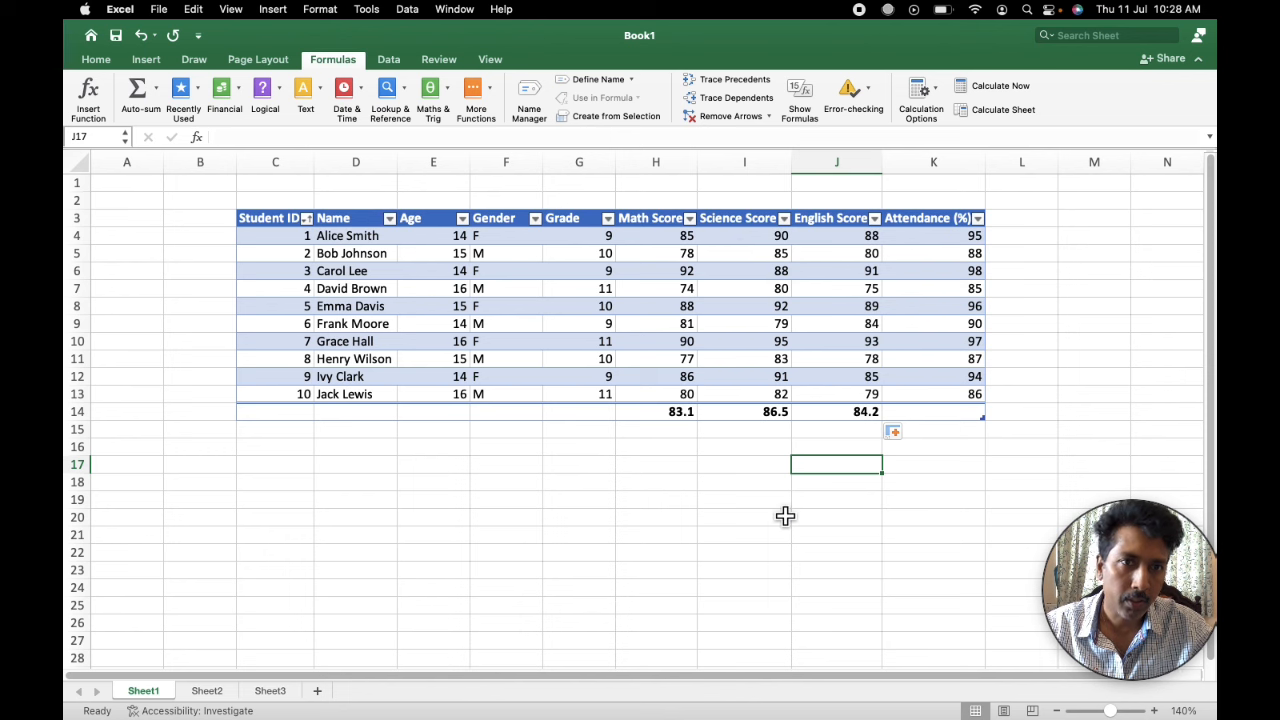
click(717, 505)
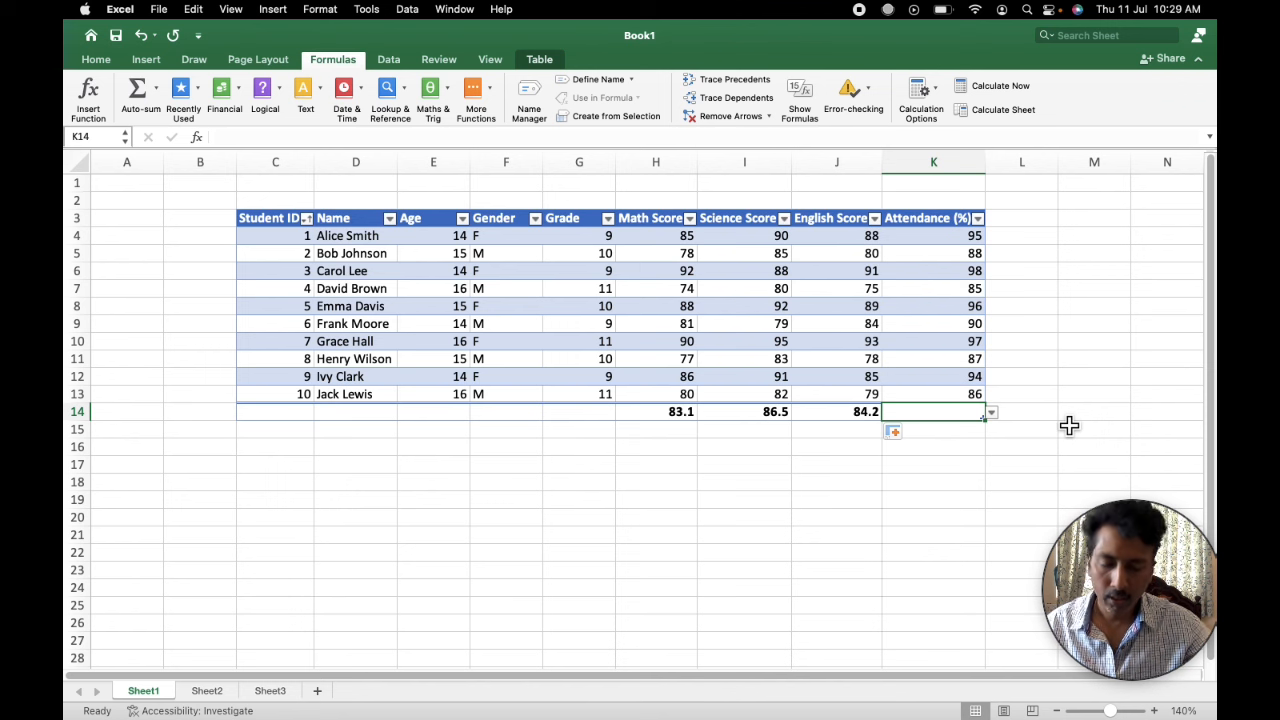
Enter a MAX formula over the Attendance (%) column, K4:K13, in cell K14
text(=)
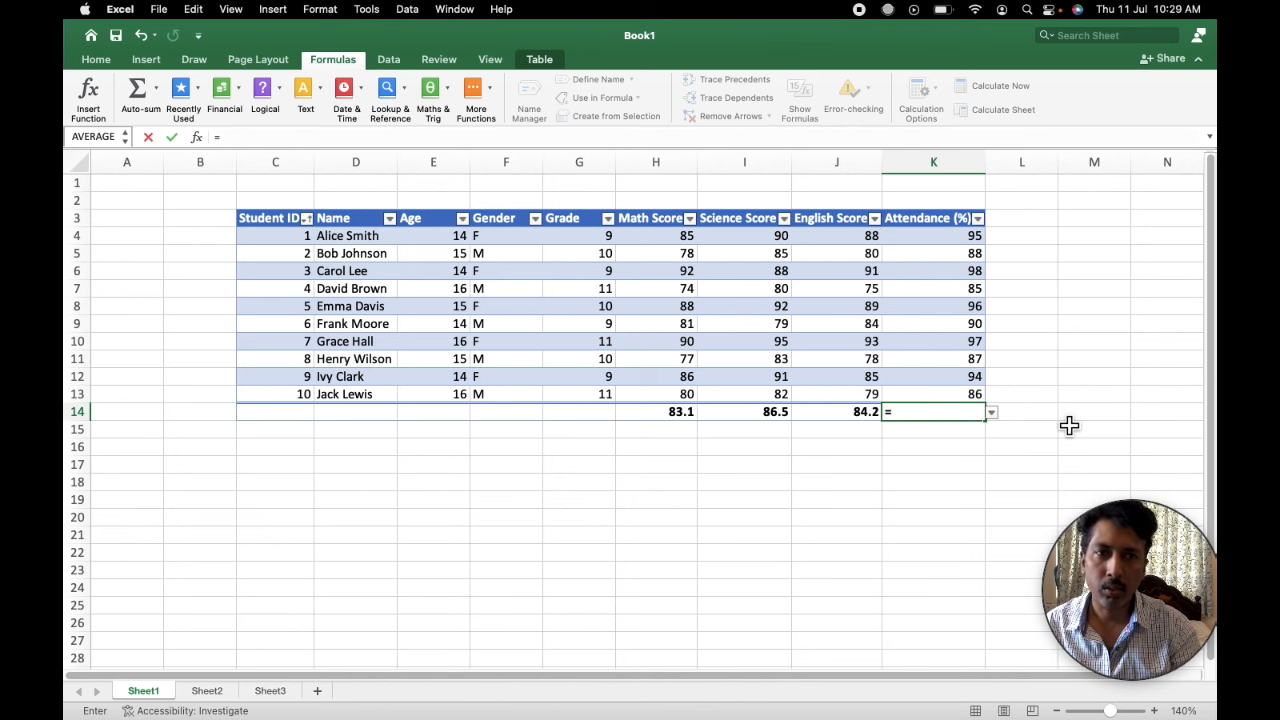
text(m)
key(BackSpace)
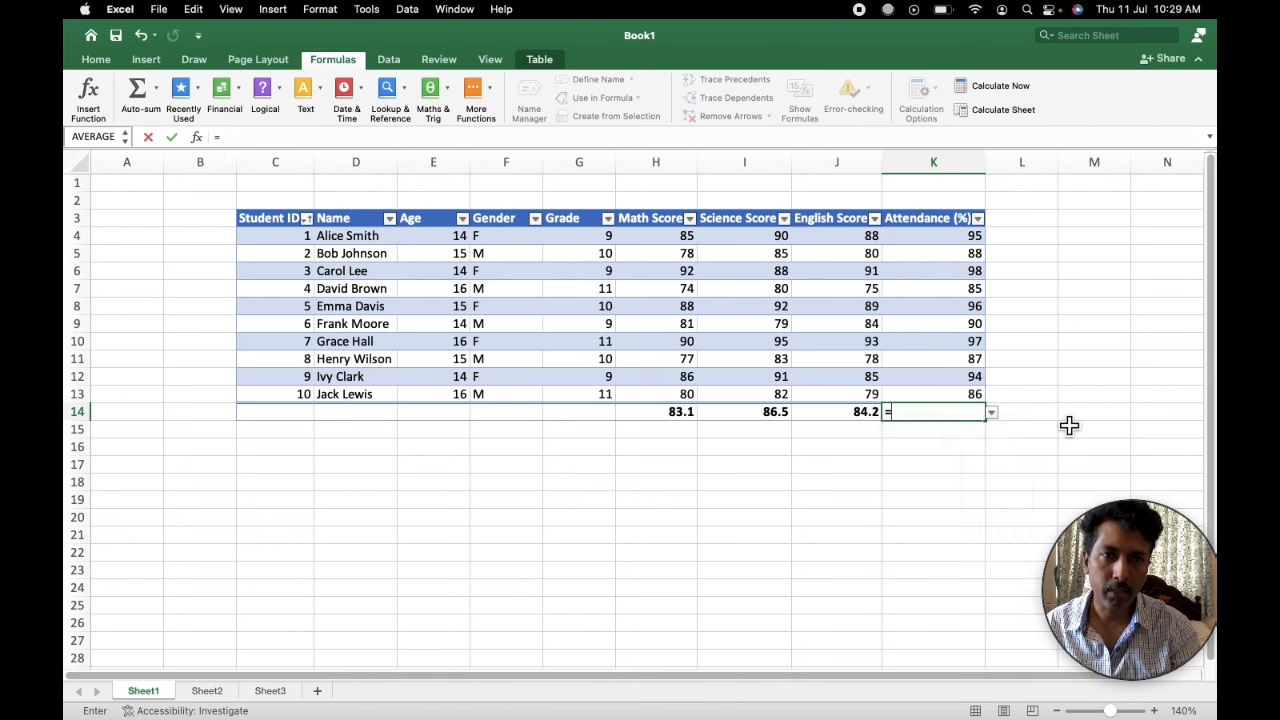
text(MAX)
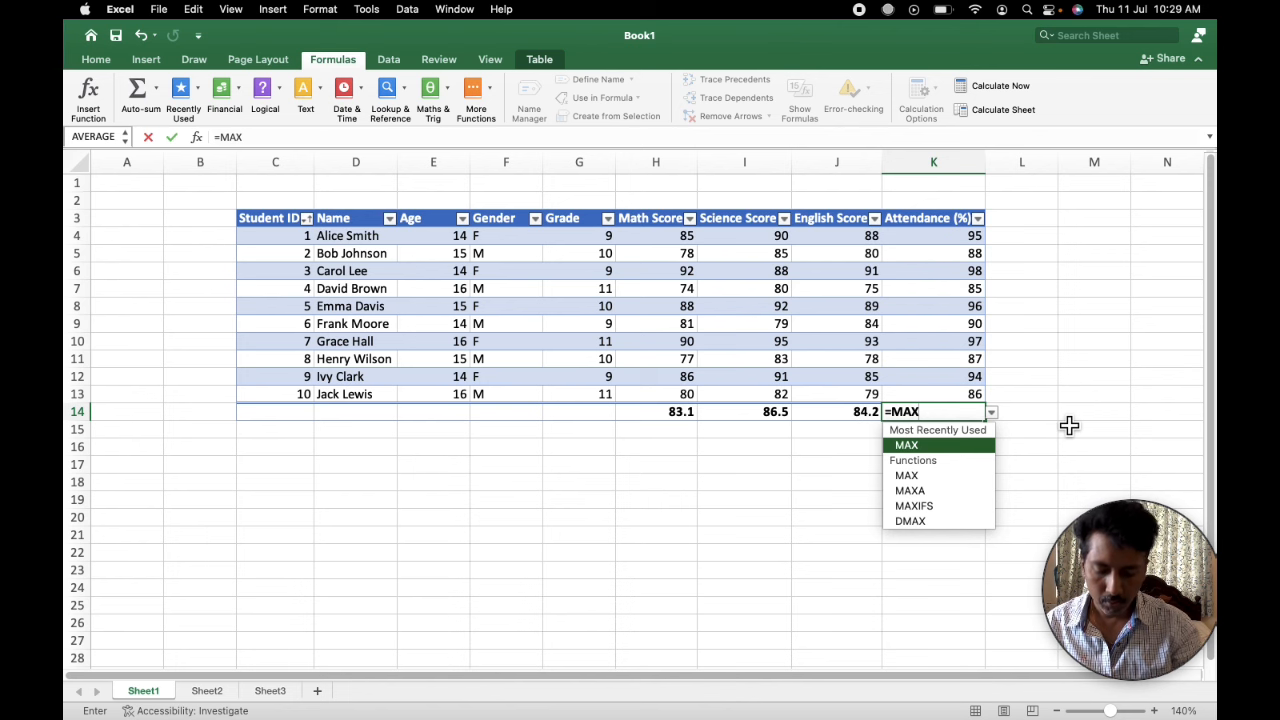
text(()
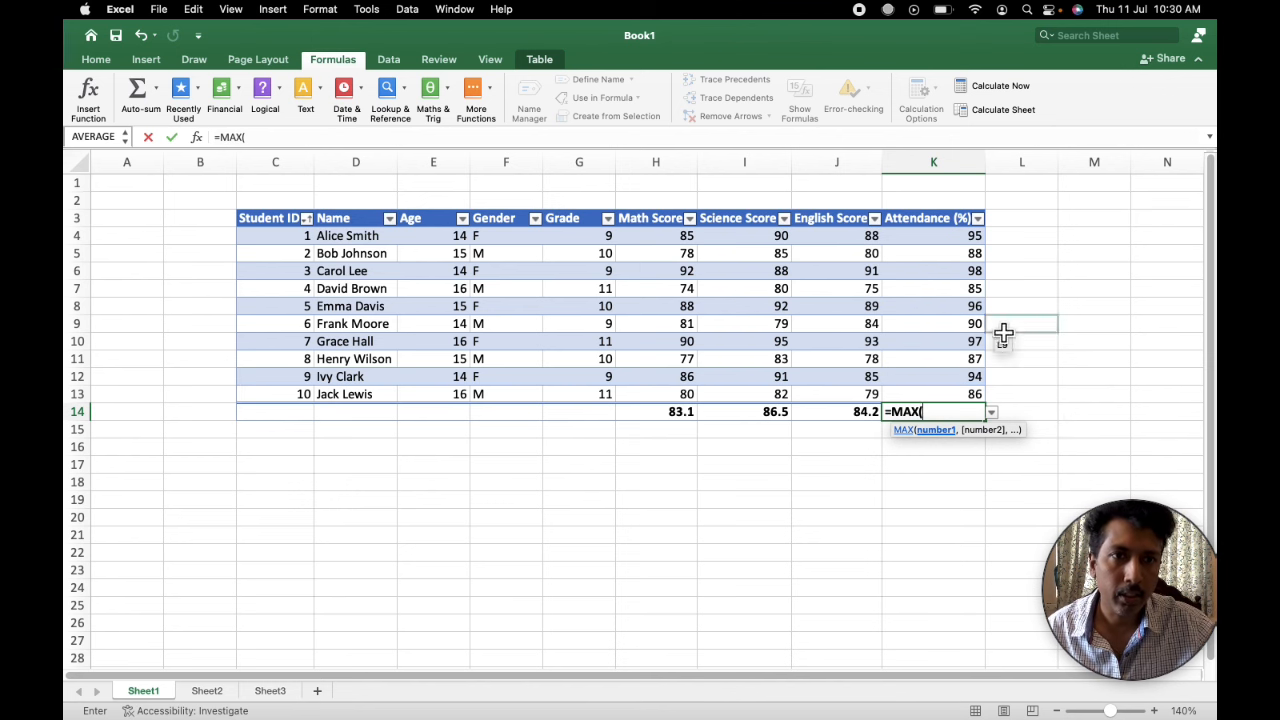
drag(934, 236, 932, 393)
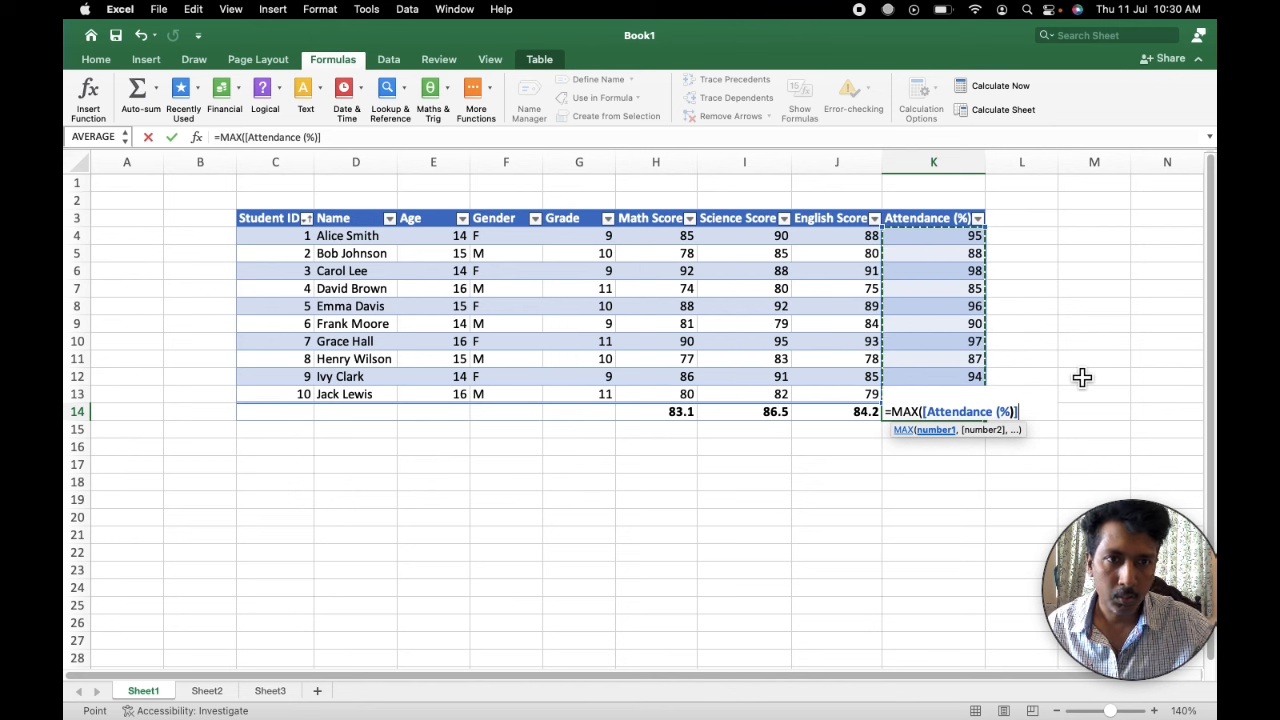
text())
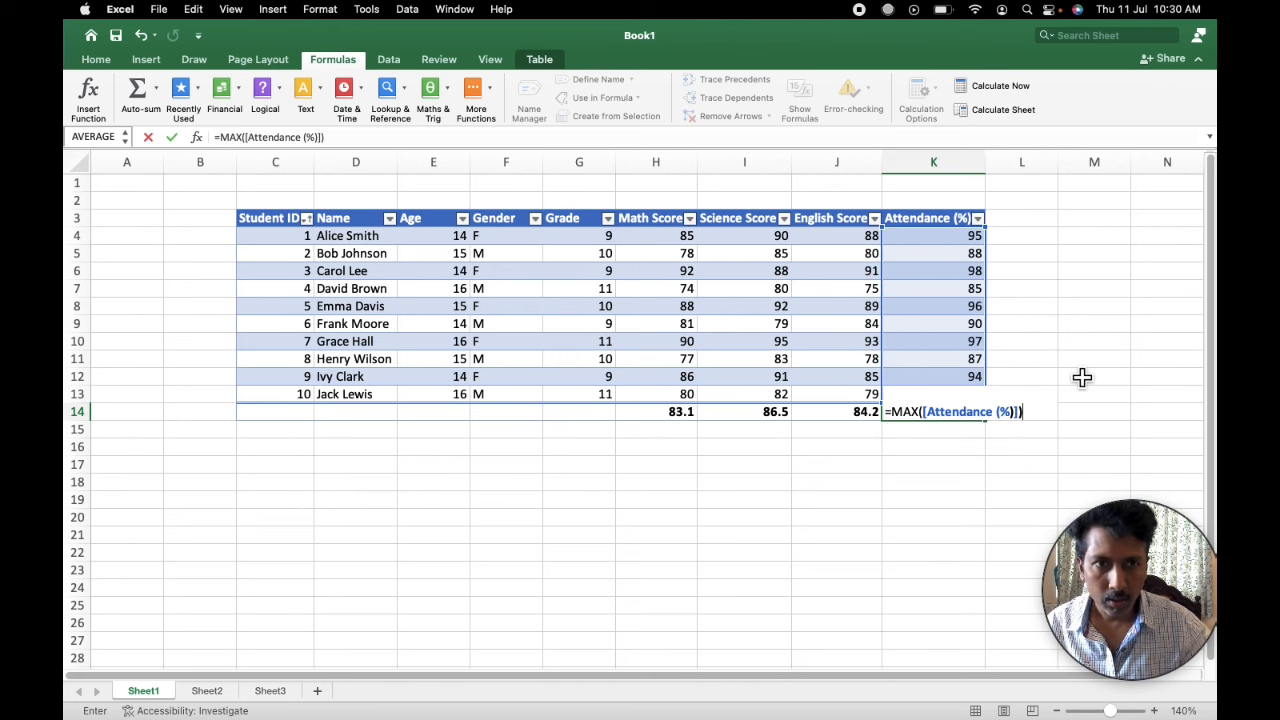
key(Return)
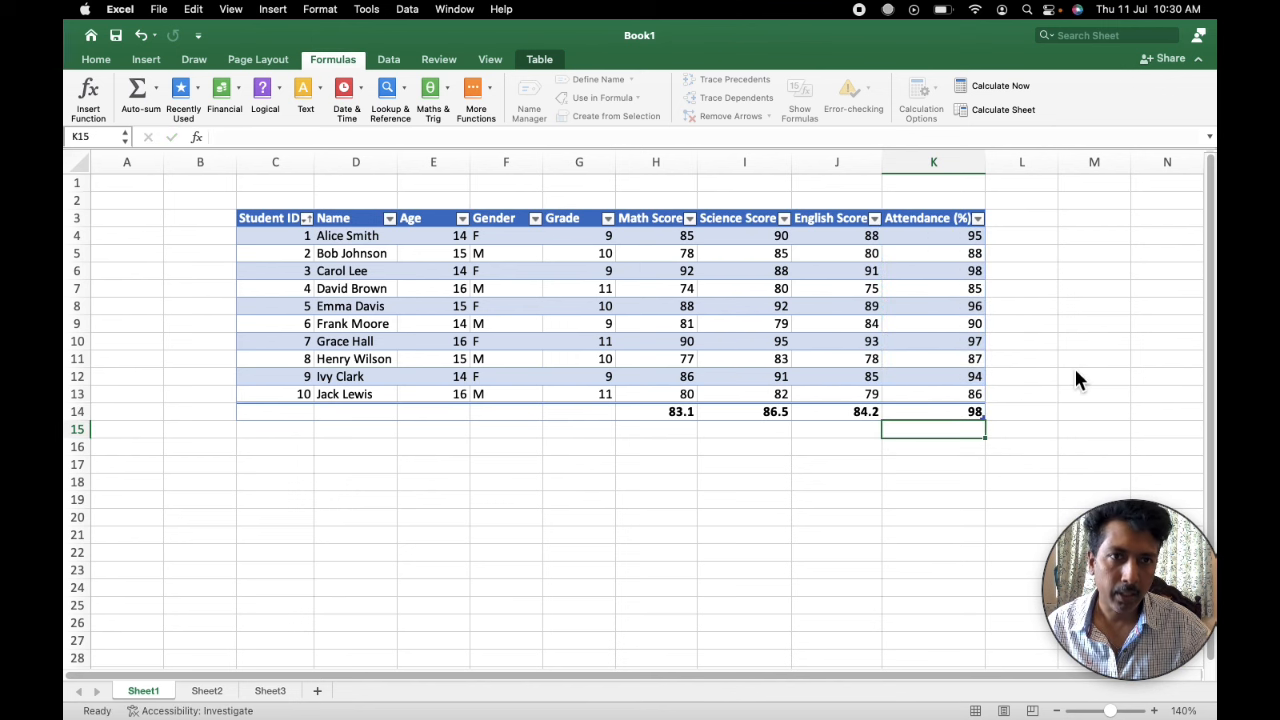
Find the student with the highest attendance in the table, look along that record, and return to K14
key(Up)
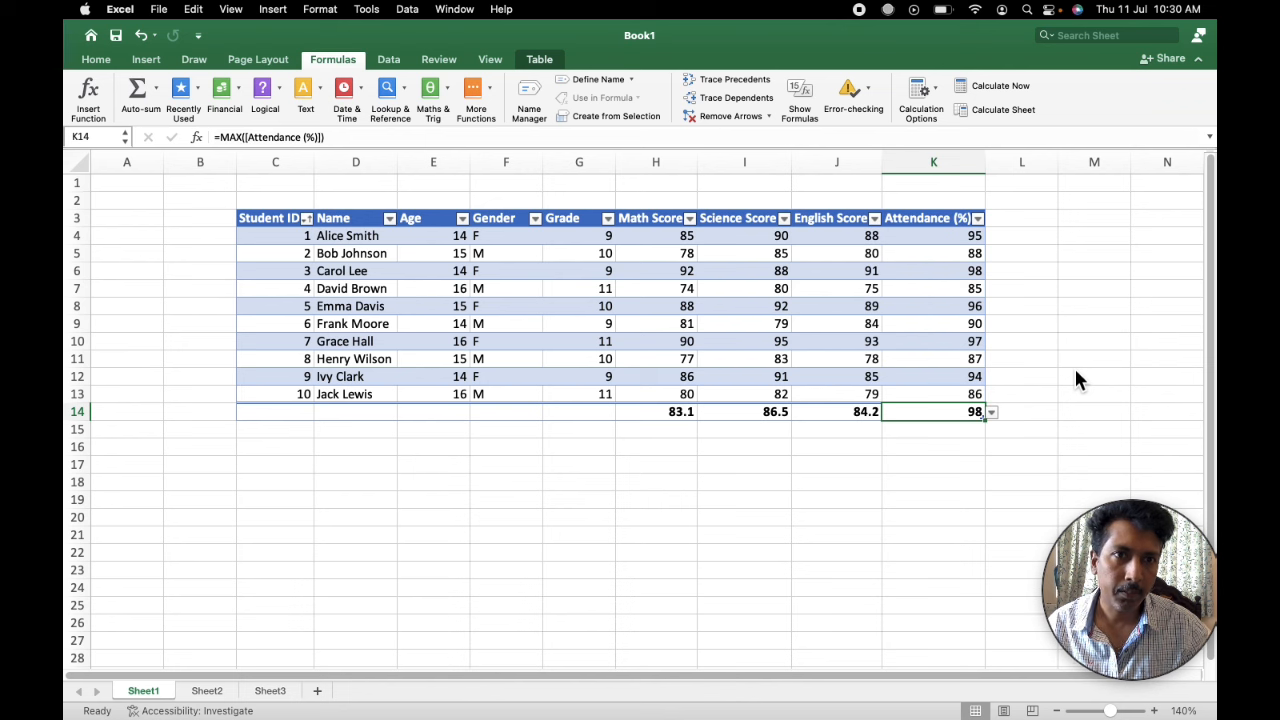
key(Up)
key(Up)
key(Up)
key(Up)
key(Up)
key(Up)
key(Up)
key(Up)
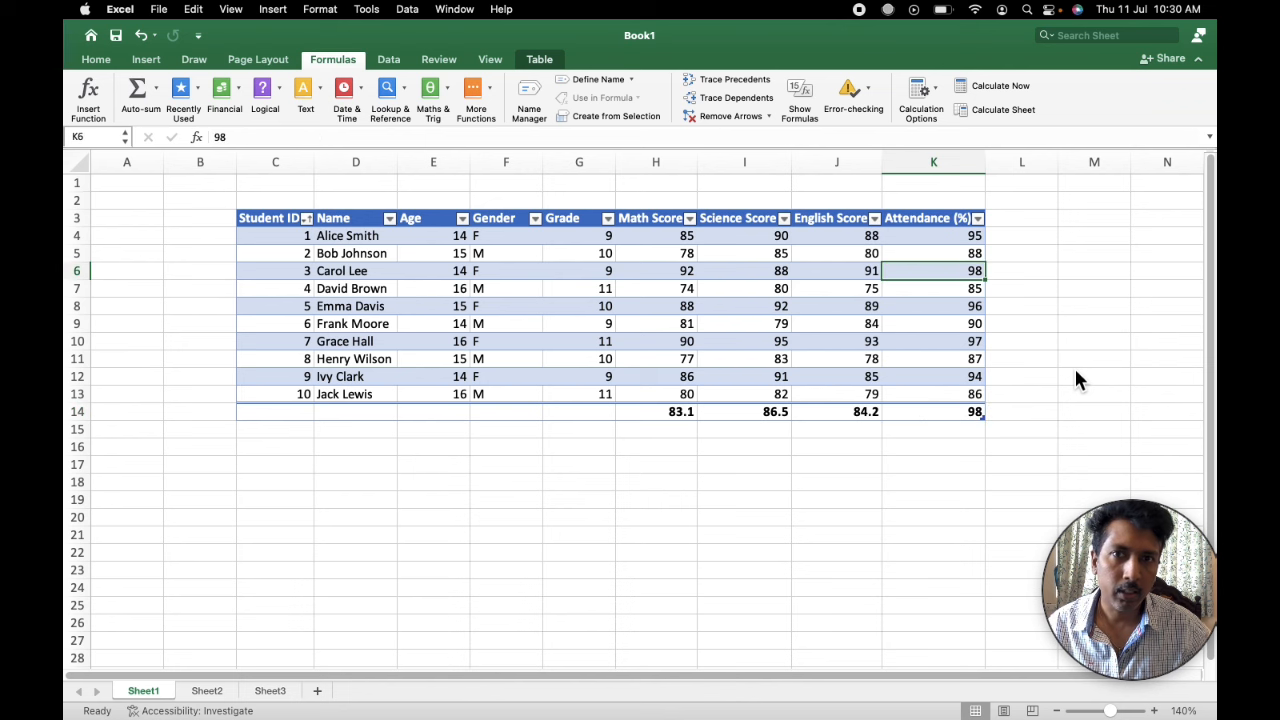
key(Left)
key(Left)
key(Left)
key(Left)
key(Left)
key(Left)
key(Left)
key(Left)
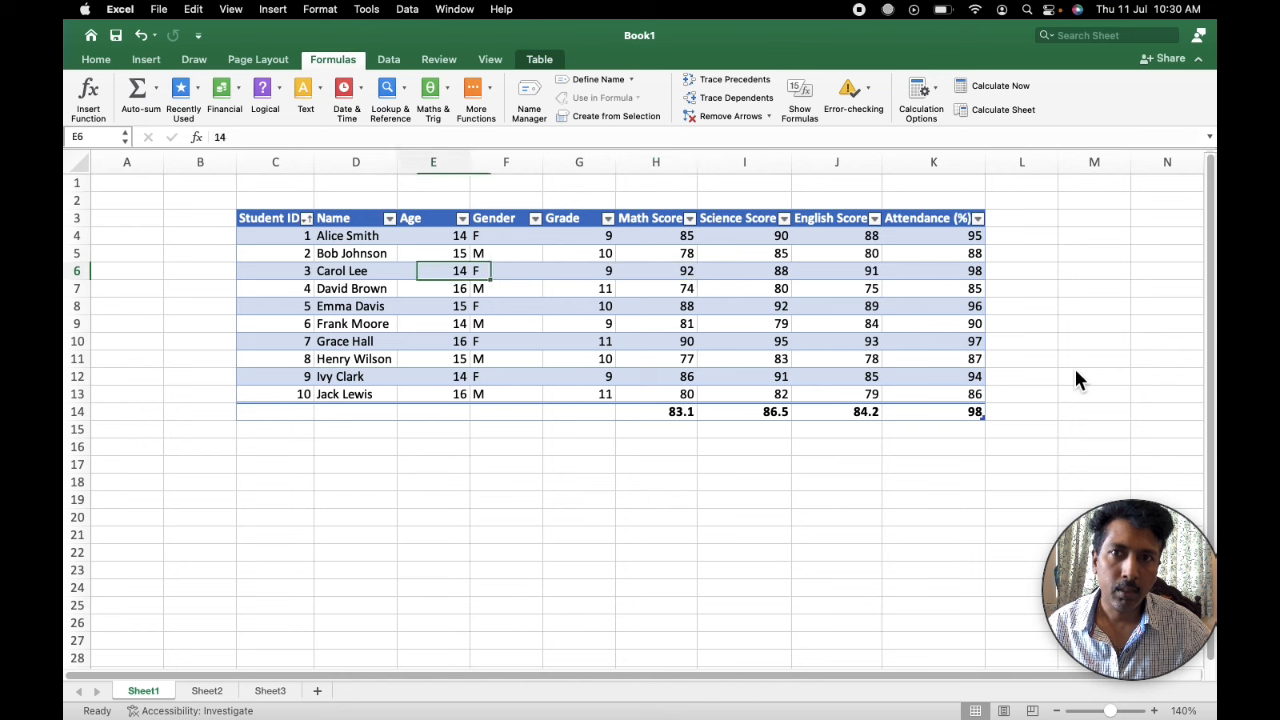
key(Right)
key(Right)
key(Right)
key(Right)
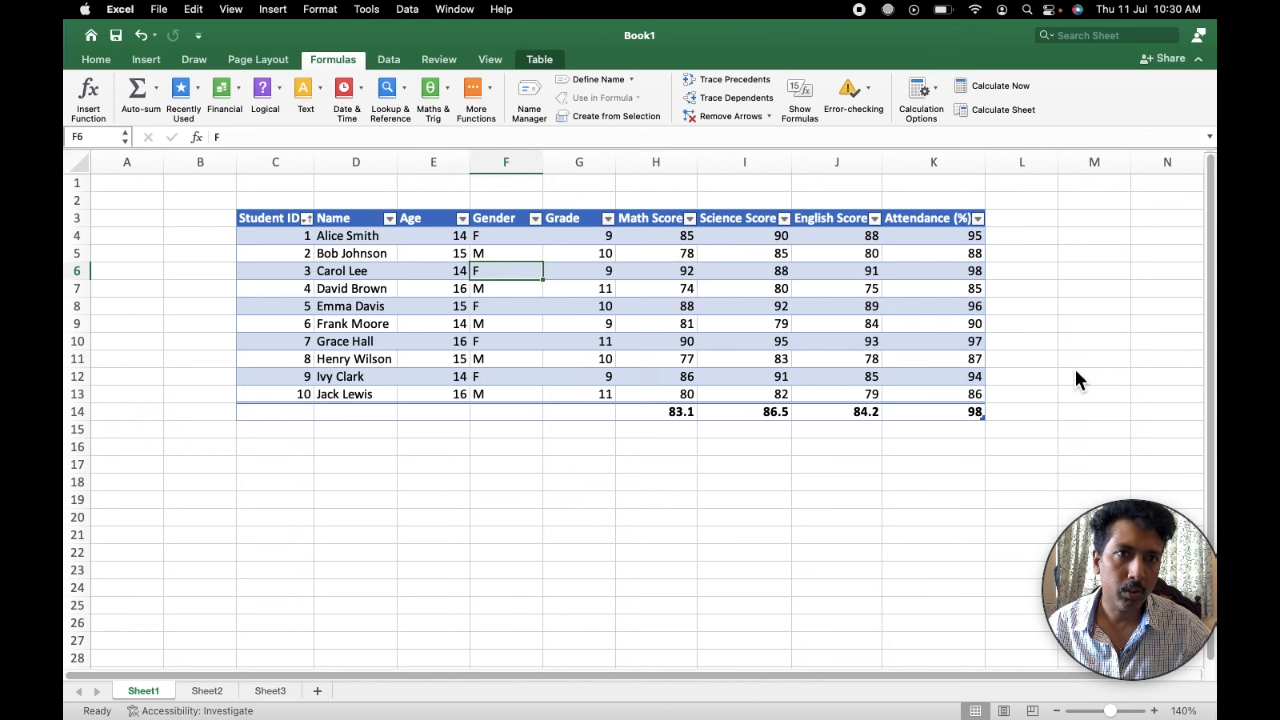
key(Right)
key(Right)
key(Right)
key(Right)
key(Down)
key(Down)
key(Down)
key(Down)
key(Down)
key(Down)
key(Down)
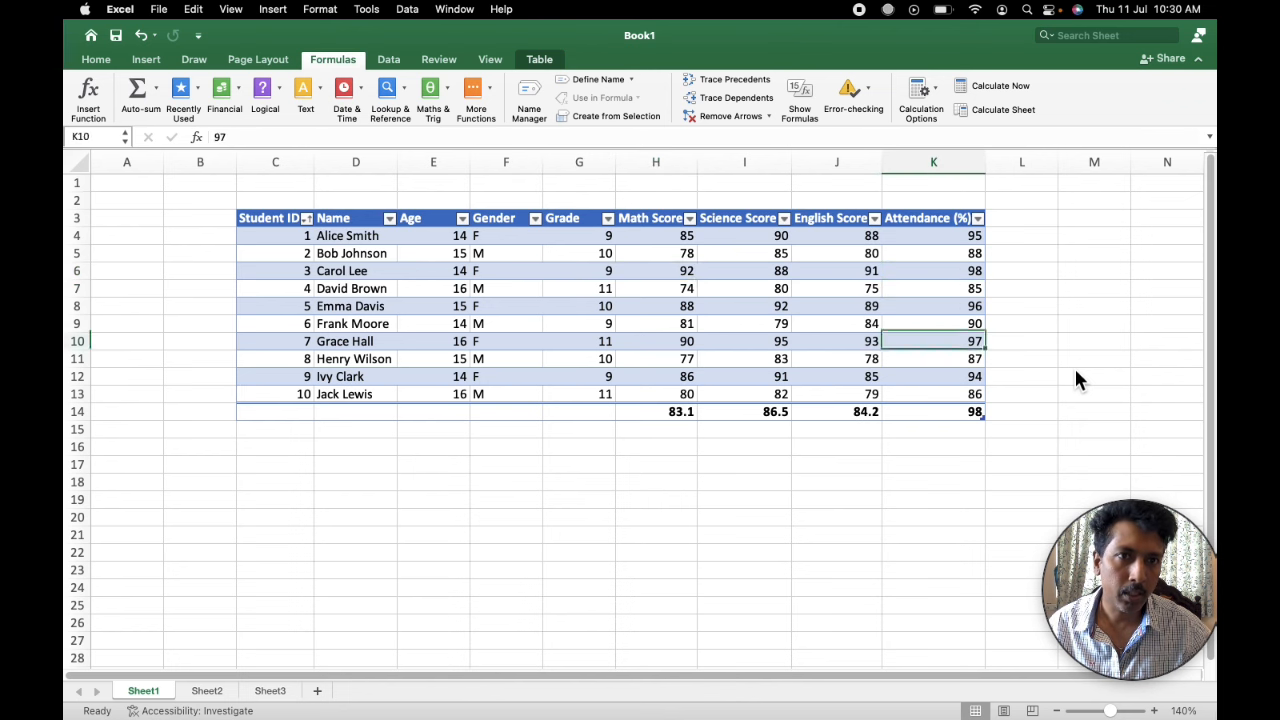
key(Down)
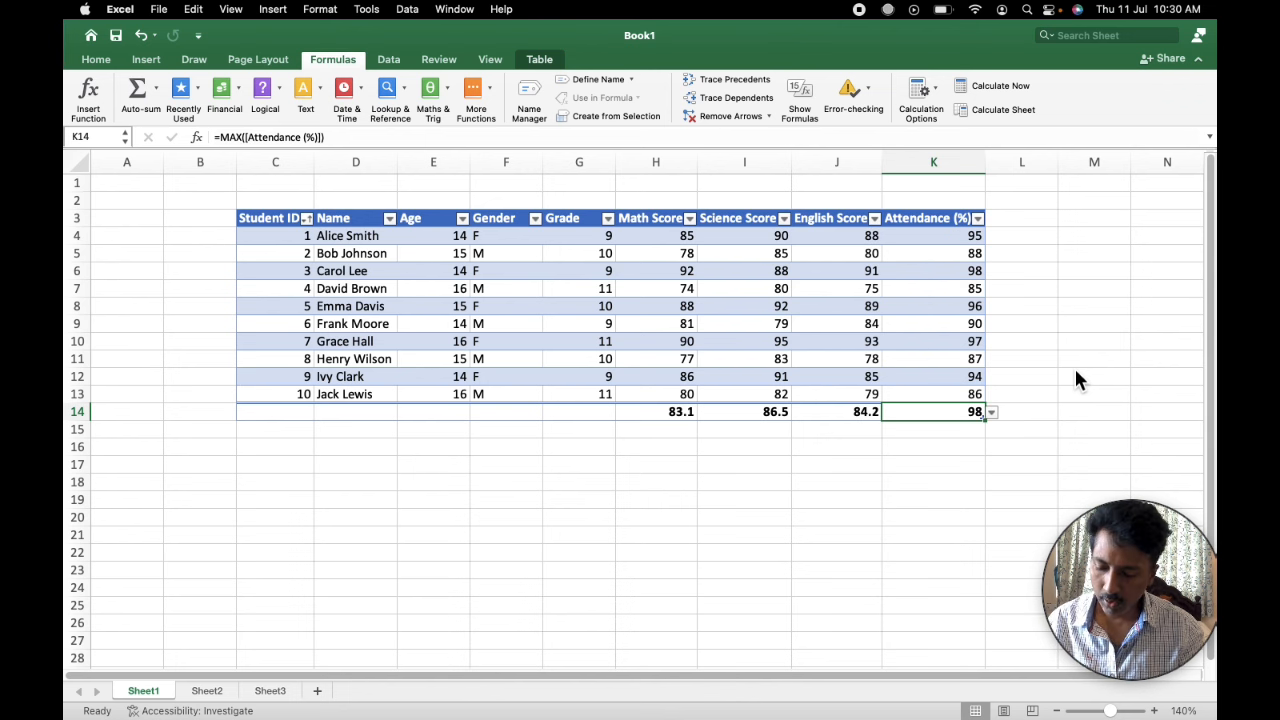
Change the formula in K14 from MAX to MIN over the Attendance (%) column
key(F2)
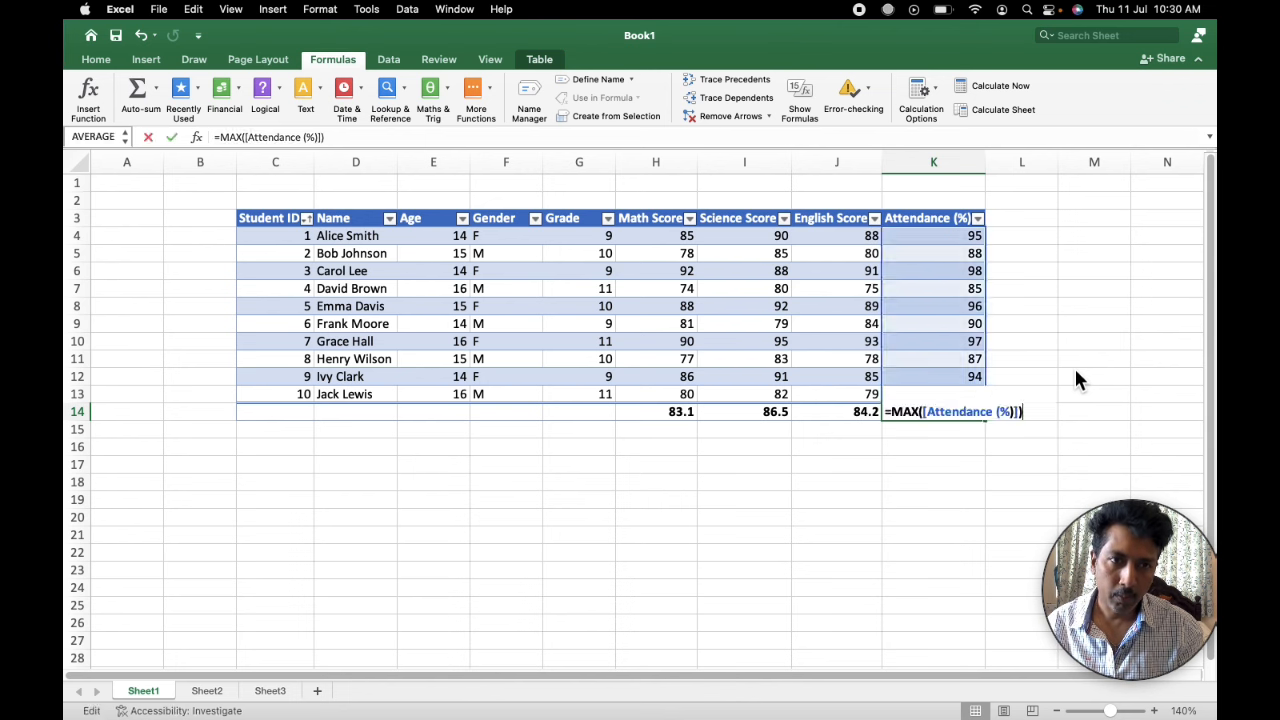
key(Left)
key(Left)
key(Left)
key(Left)
key(Left)
key(Left)
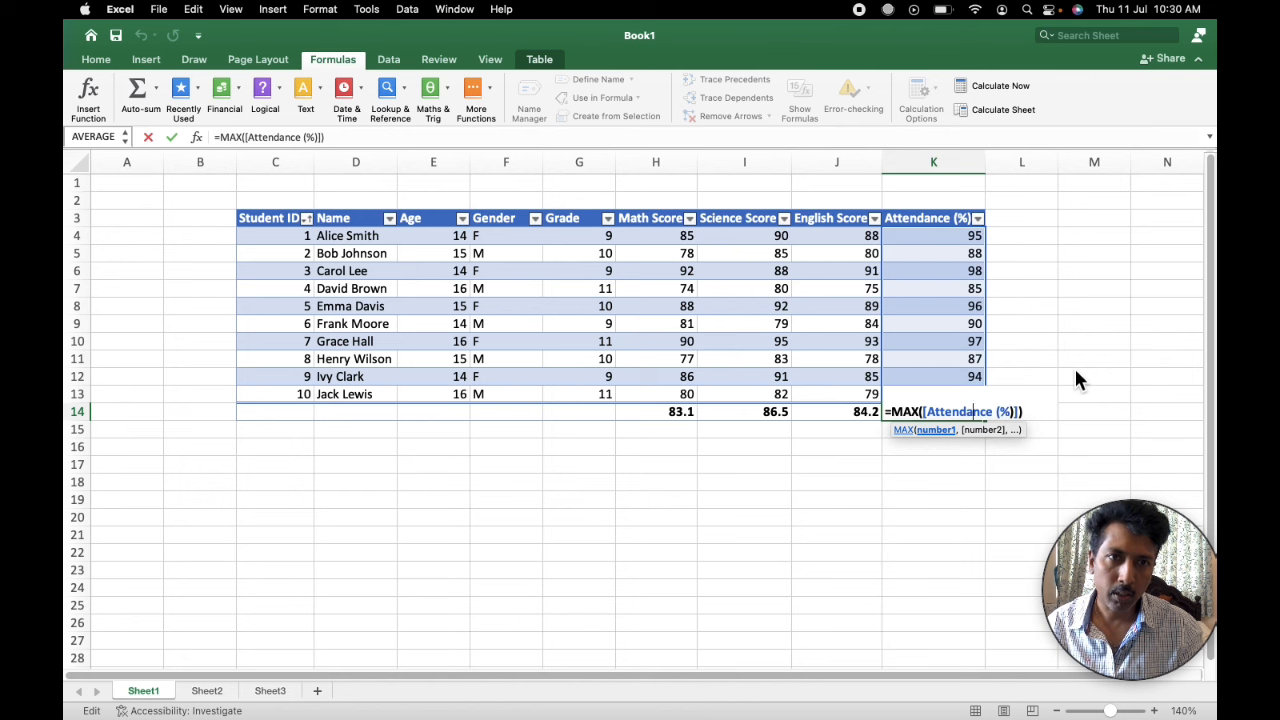
key(Left)
key(Left)
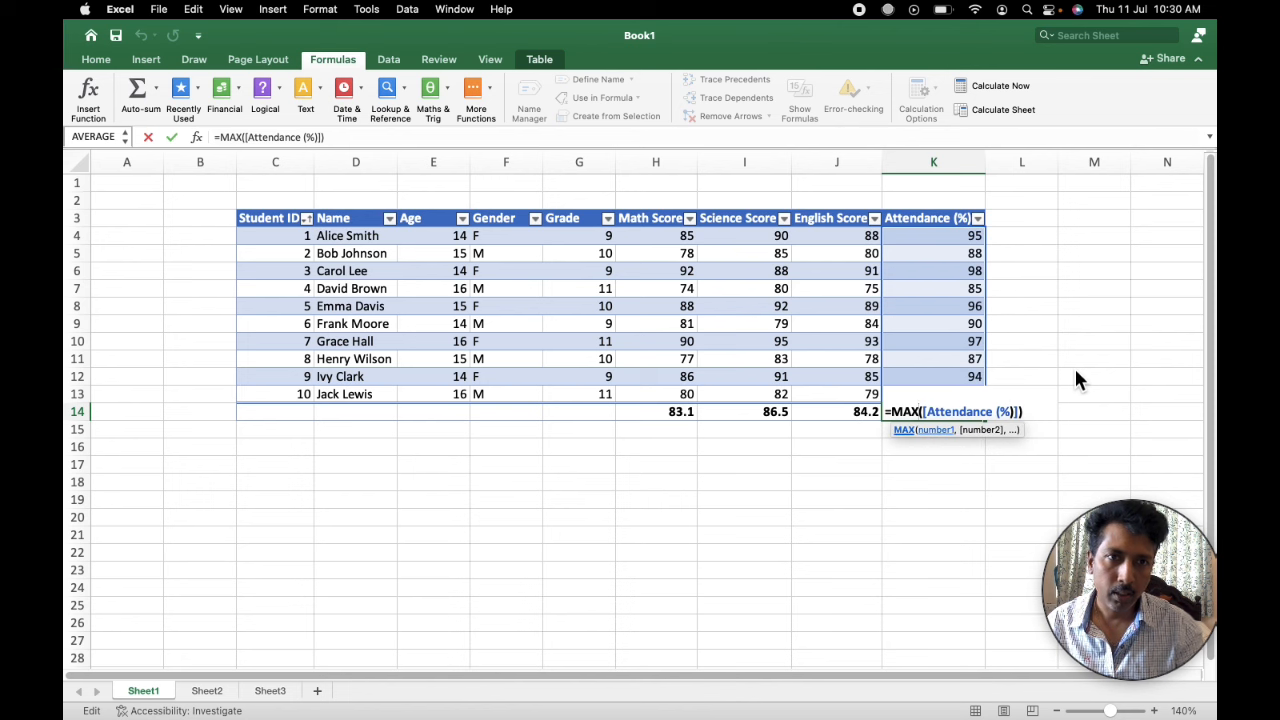
key(BackSpace)
key(BackSpace)
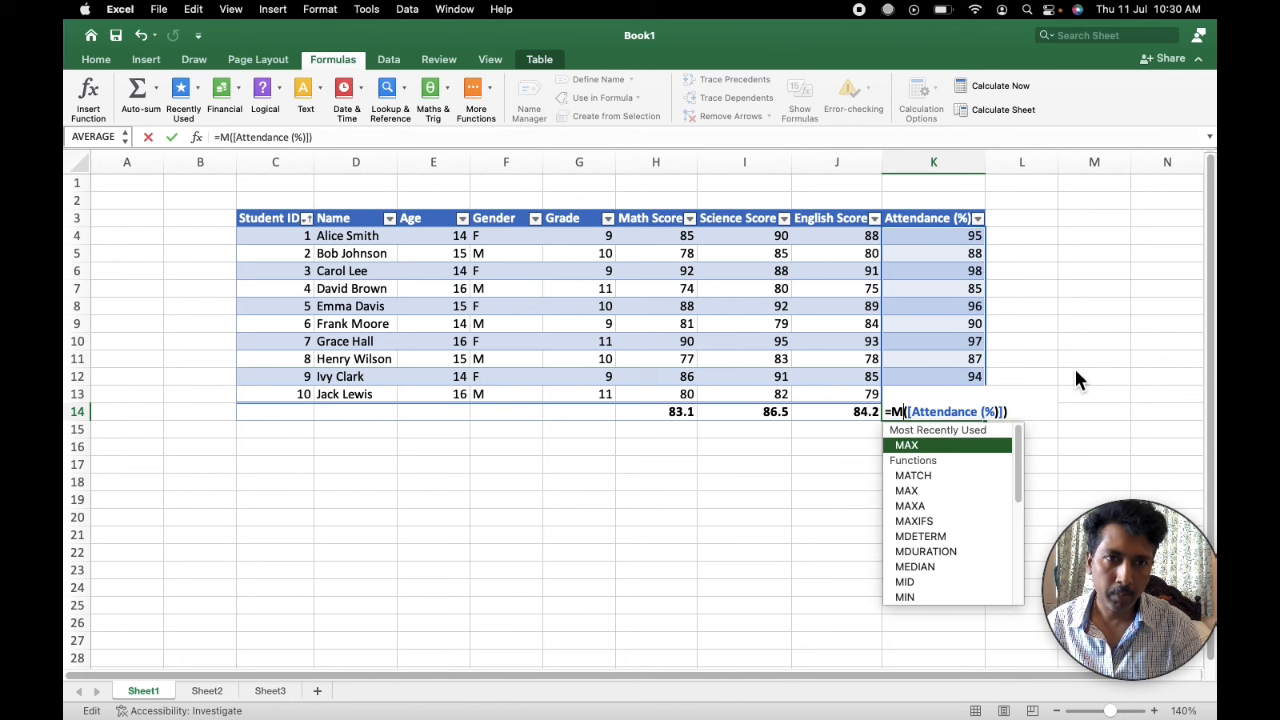
text(i)
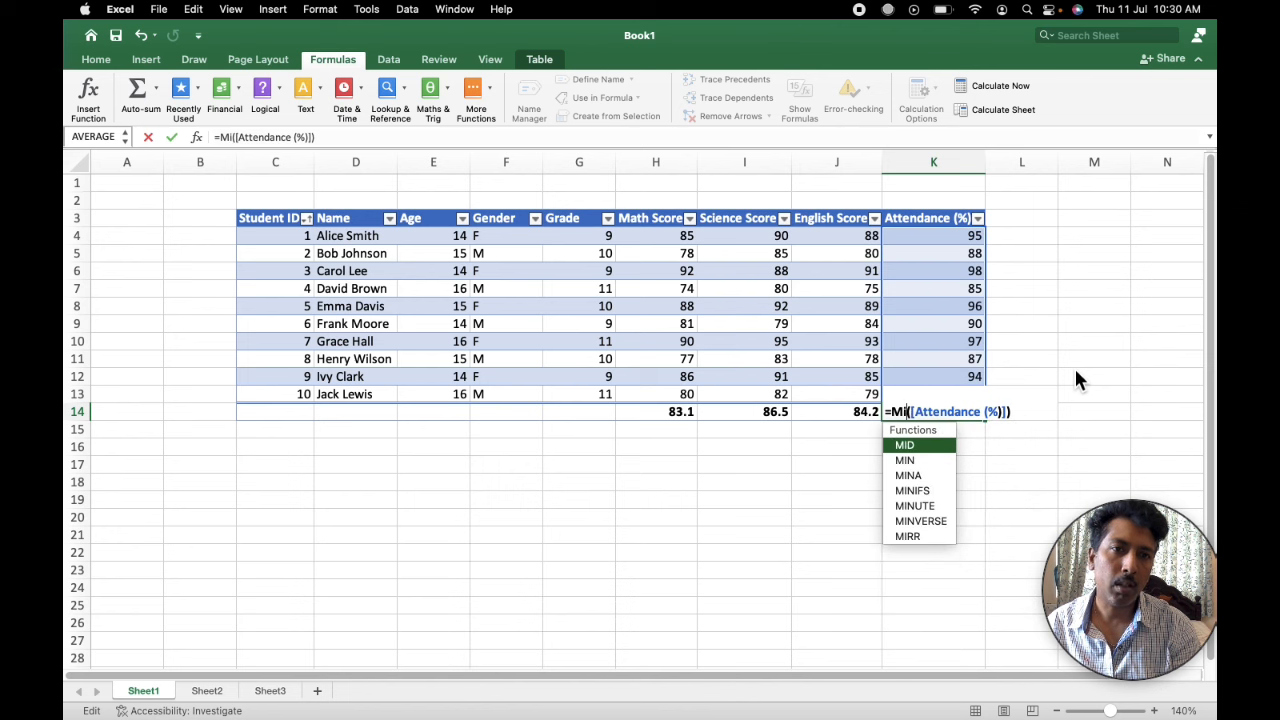
key(BackSpace)
text(IN)
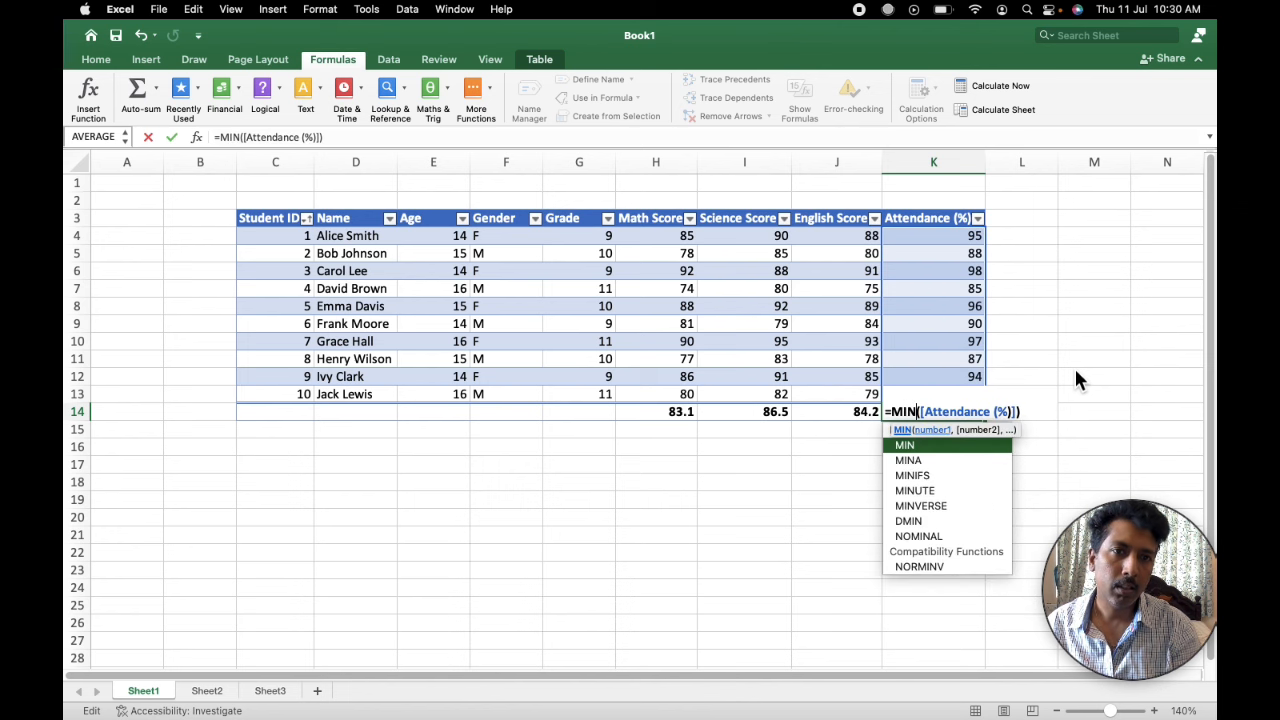
key(Return)
key(Up)
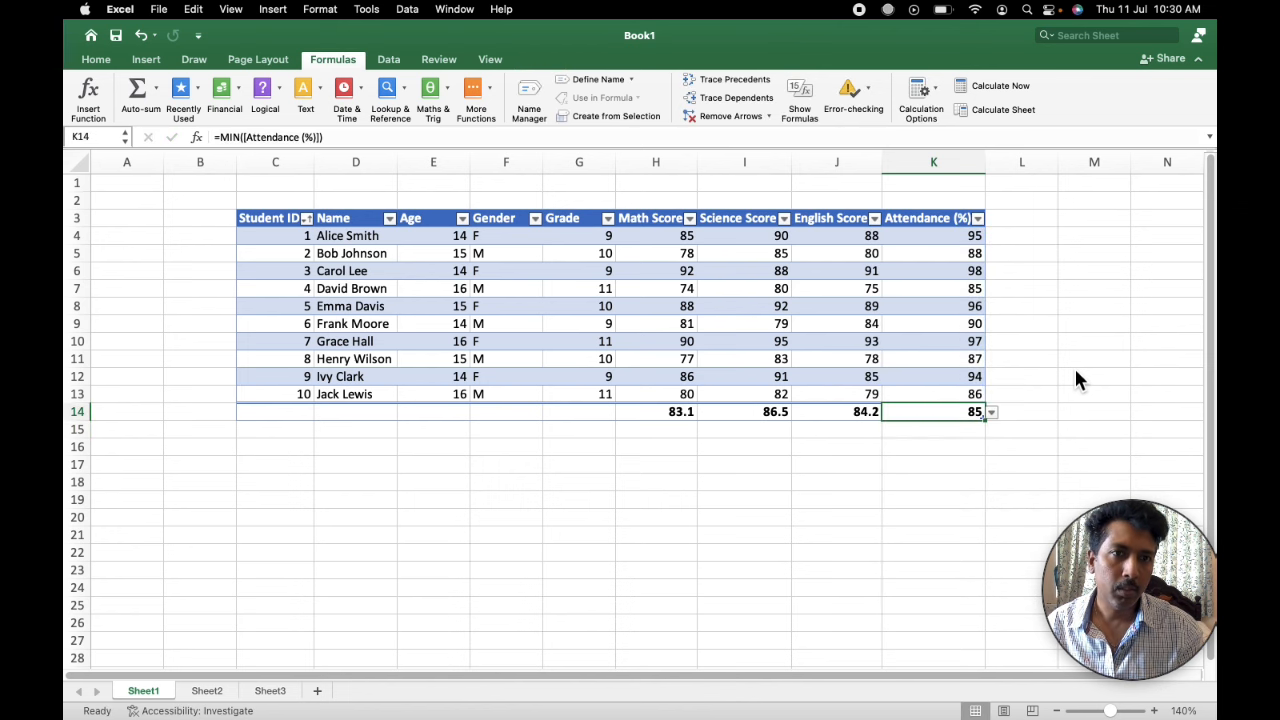
Find the student record with the lowest attendance in column K, and return to K14
key(Up)
key(Up)
key(Up)
key(Up)
key(Up)
key(Up)
key(Up)
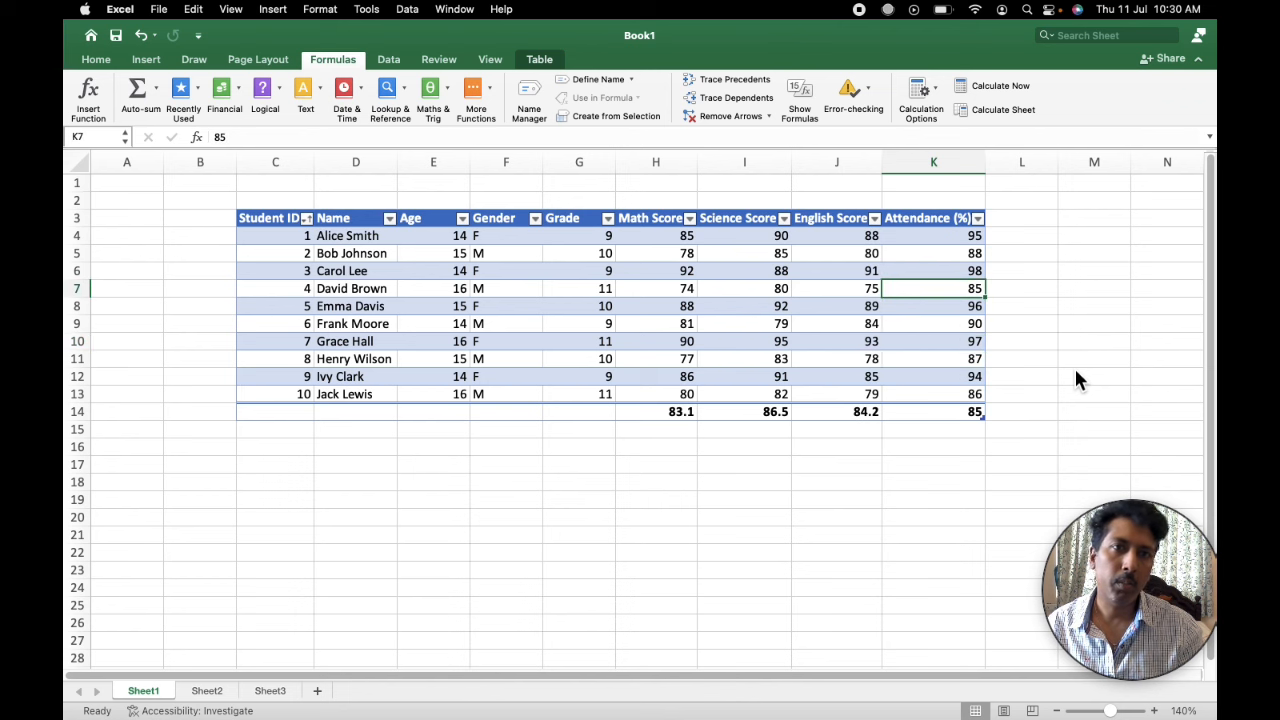
key(Down)
key(Down)
key(Down)
key(Down)
key(Down)
key(Down)
key(Down)
key(Down)
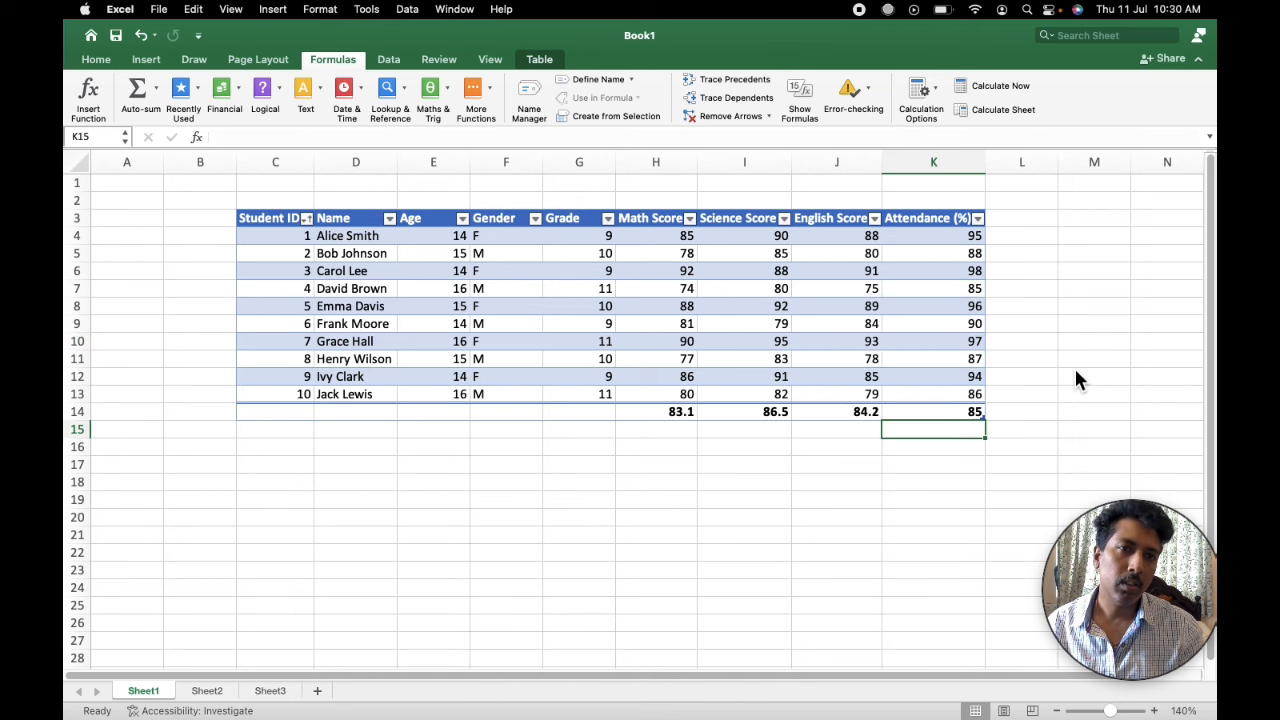
key(Up)
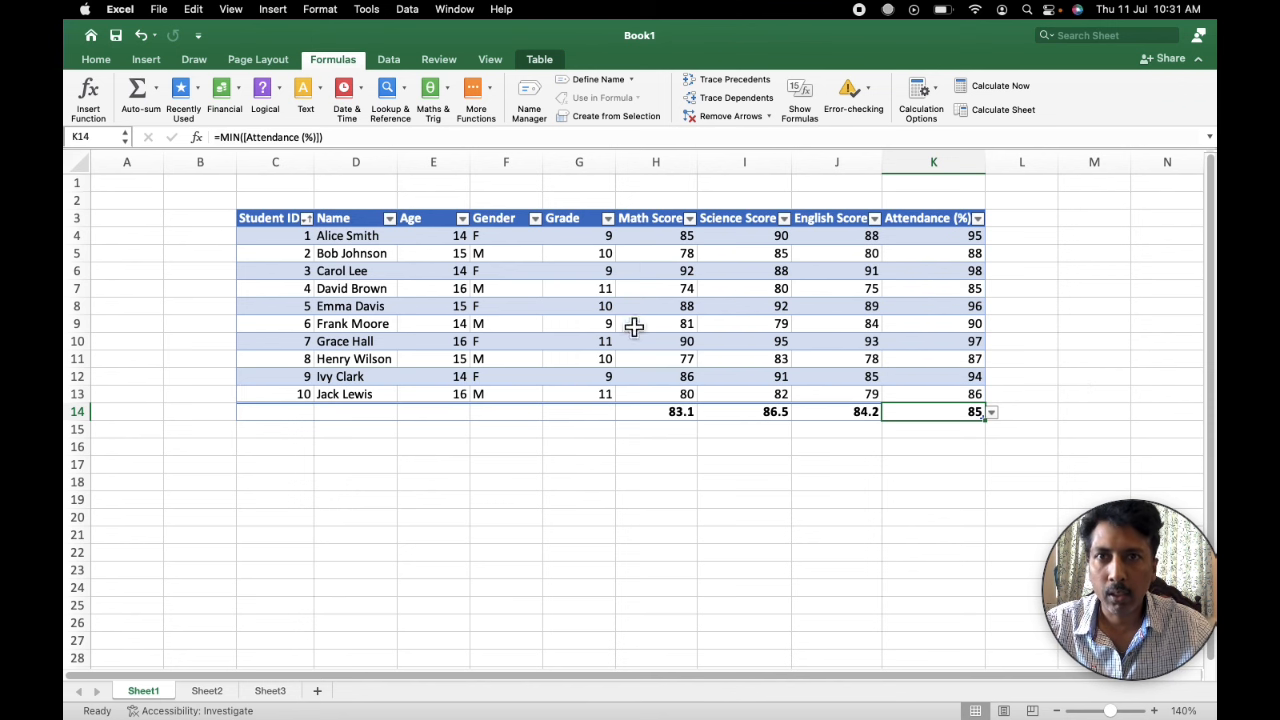
Insert a Clustered Column chart from the recommended charts, based on the student table range C3:K13
click(279, 224)
drag(283, 231, 927, 401)
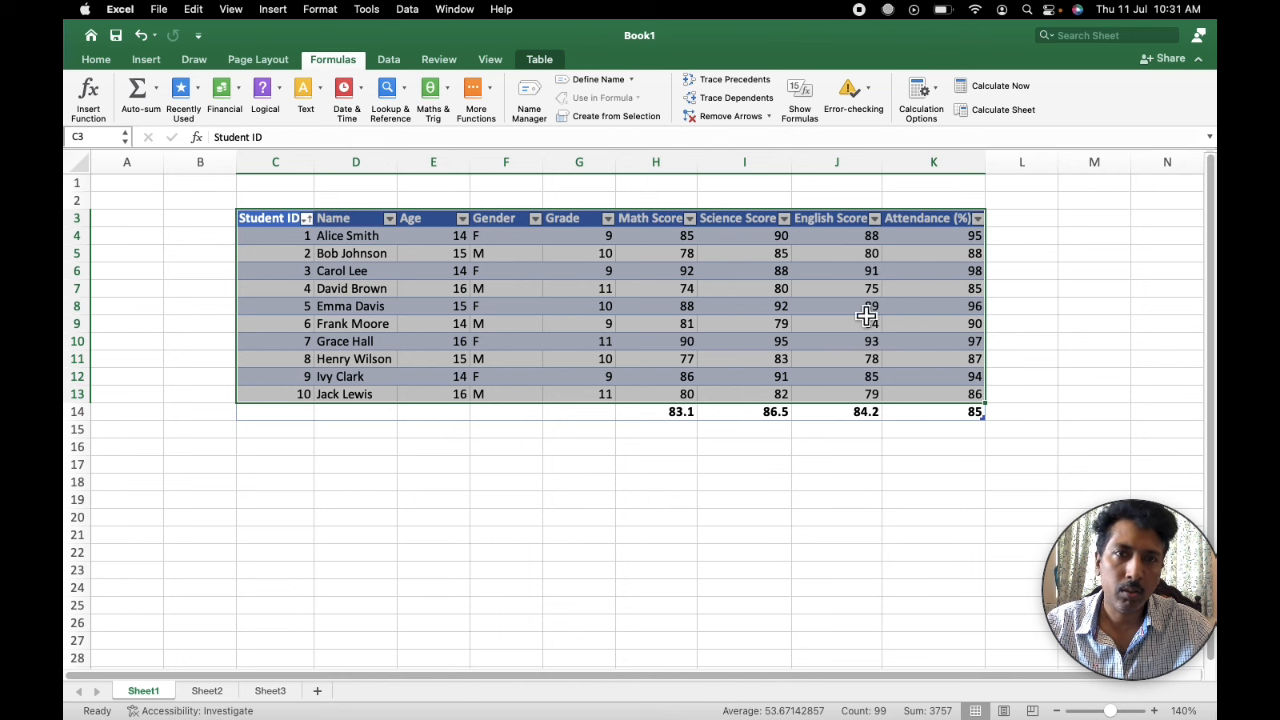
click(145, 61)
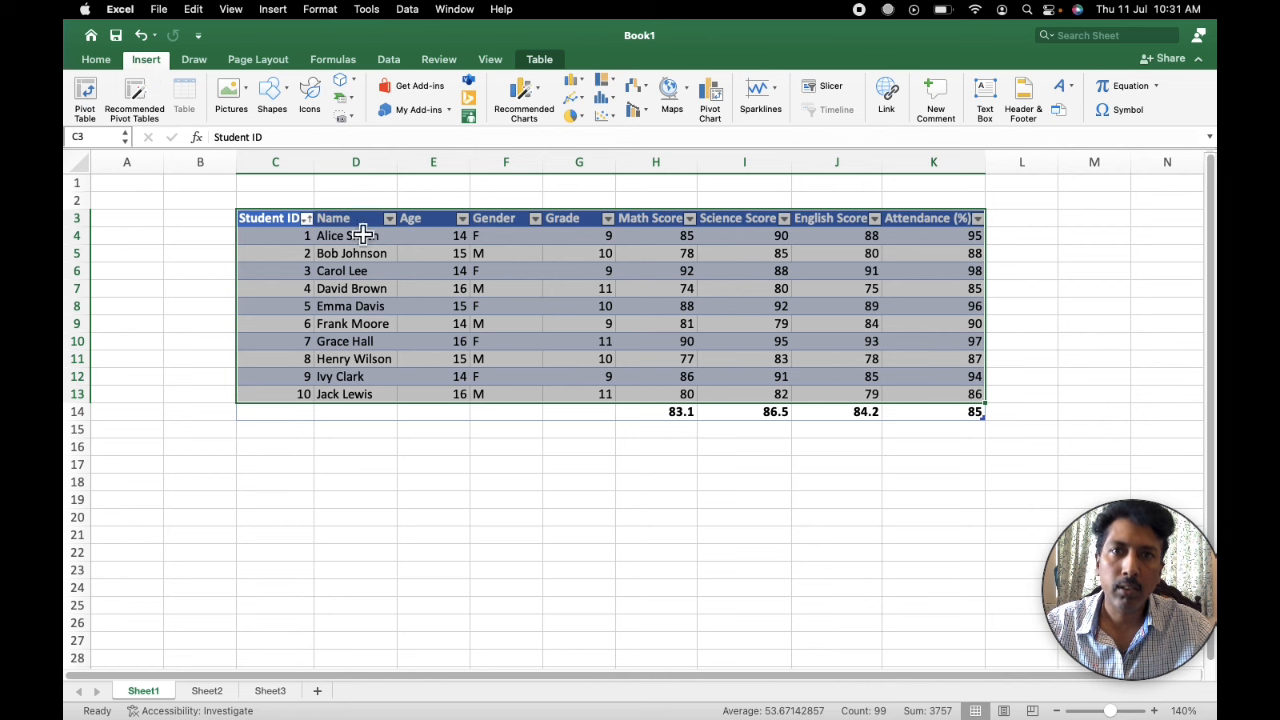
click(532, 96)
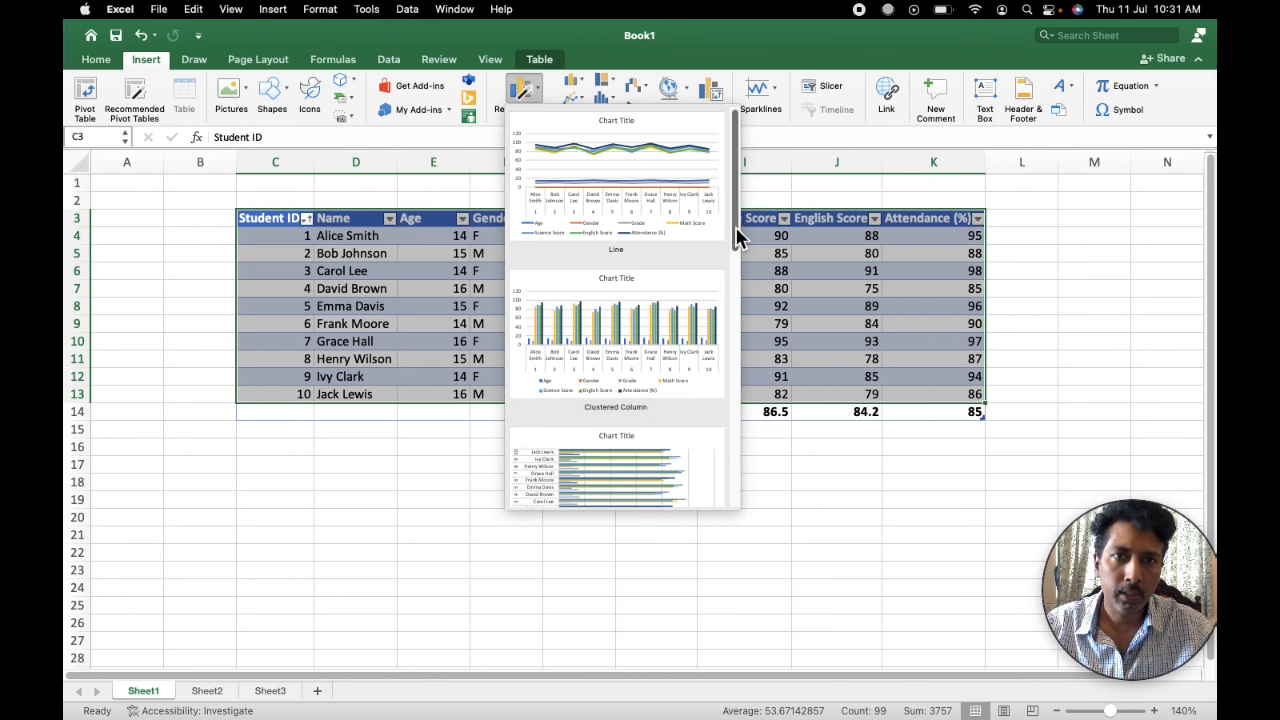
mouse_move(737, 237)
mouse_down()
mouse_move(734, 492)
mouse_move(742, 225)
mouse_up()
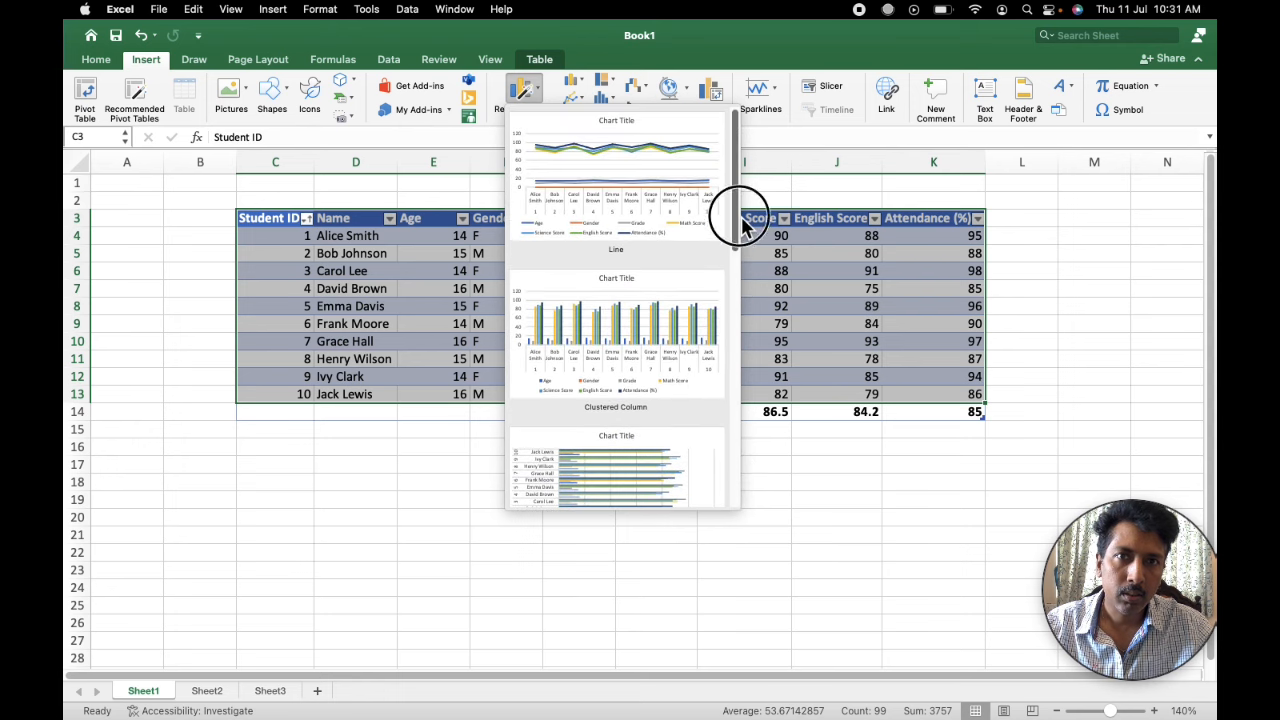
click(663, 330)
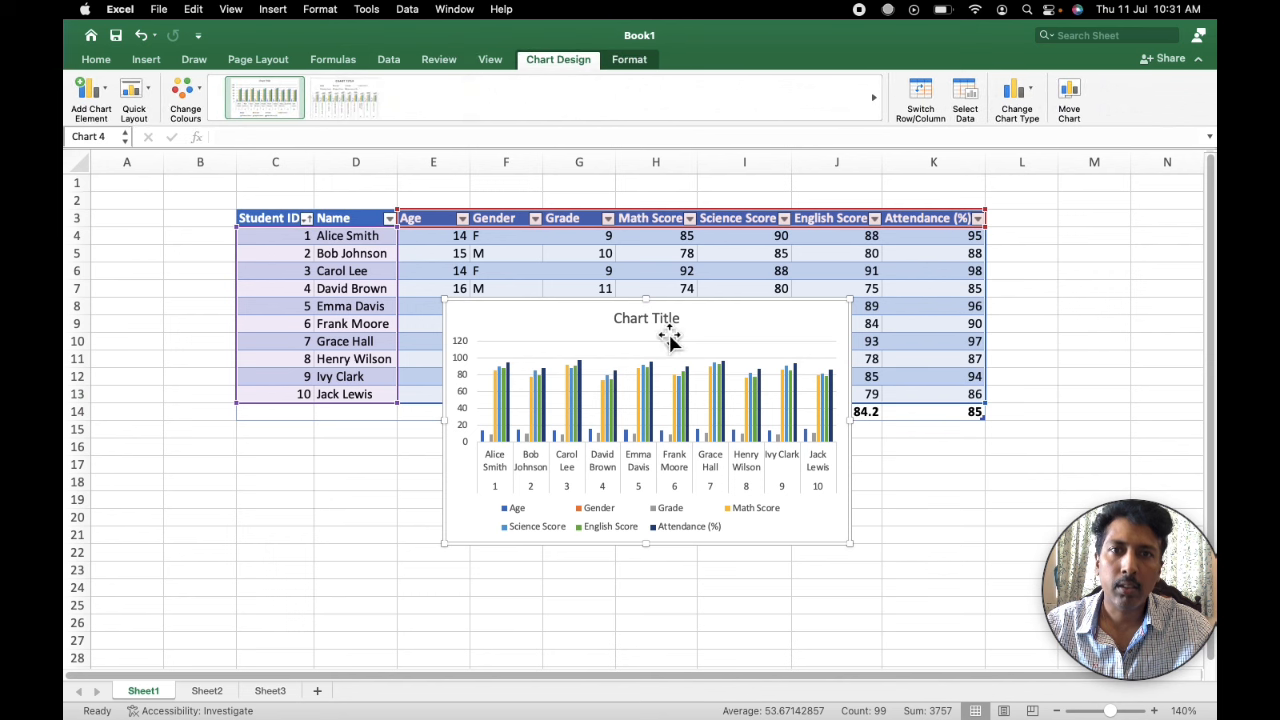
click(652, 372)
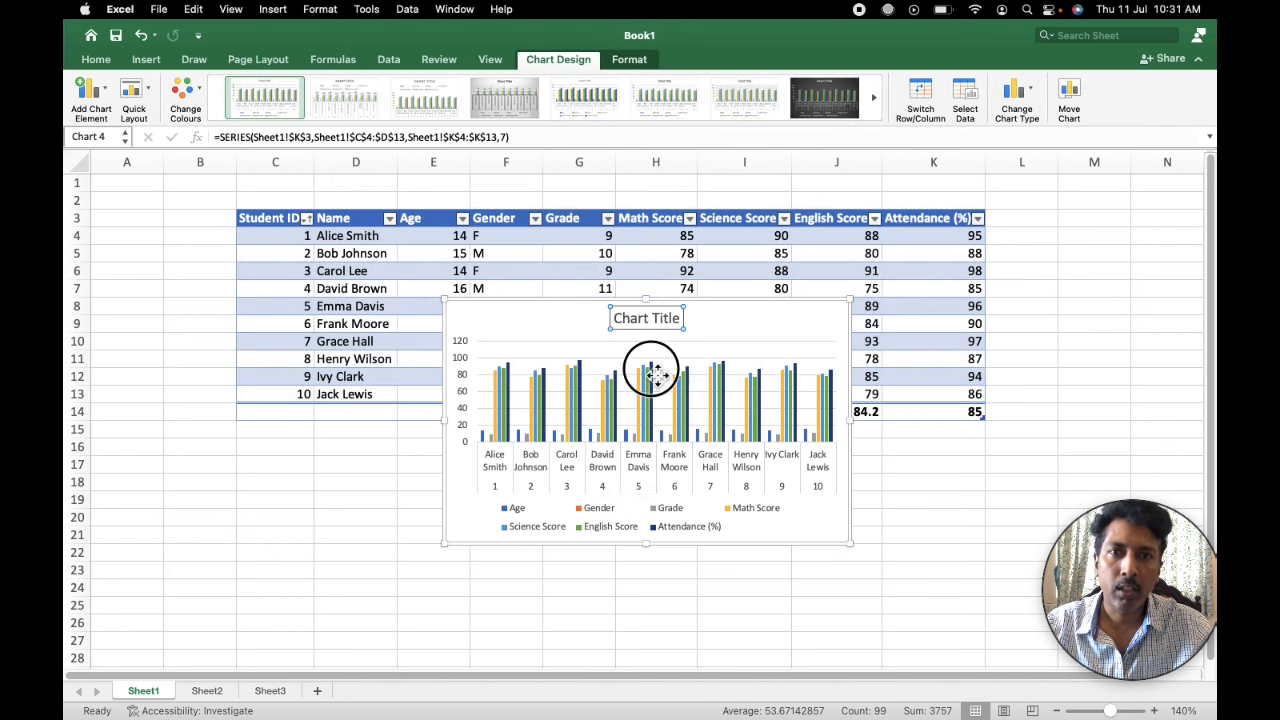
drag(652, 371, 584, 449)
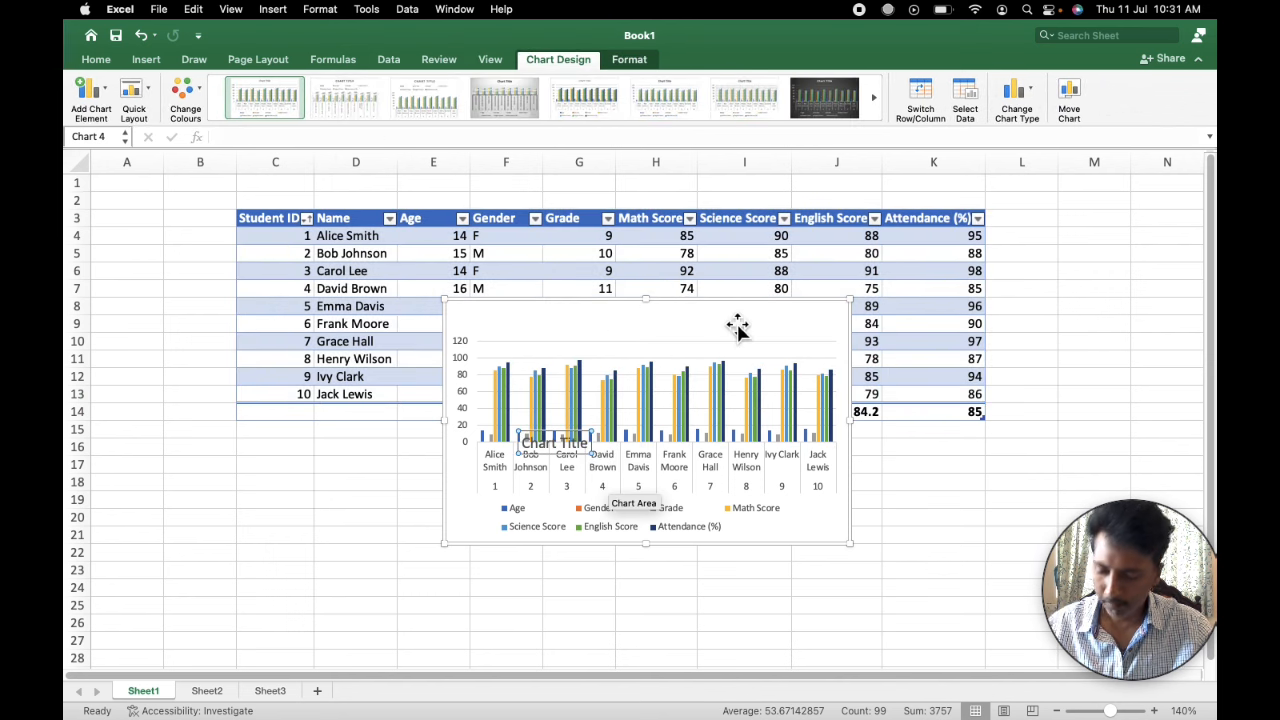
key(super+z)
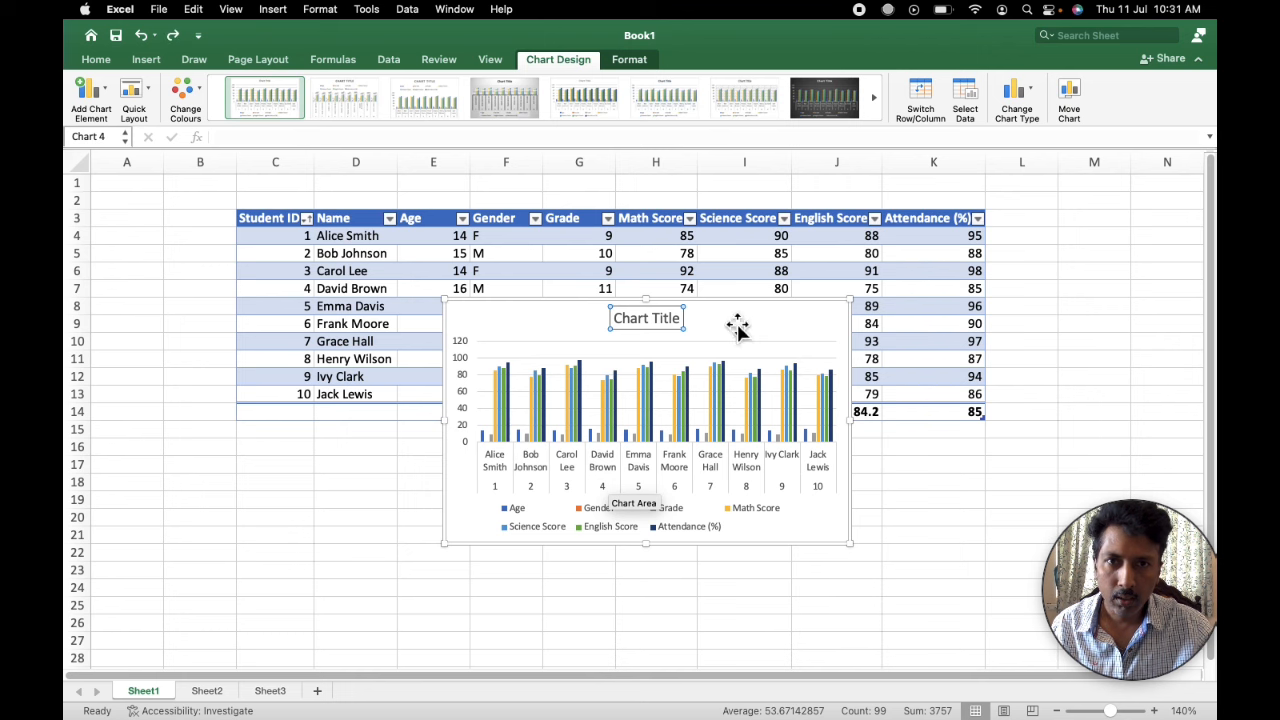
Move the chart directly below the table, with its upper edge at row 15 starting in column C, and deselect it
click(762, 318)
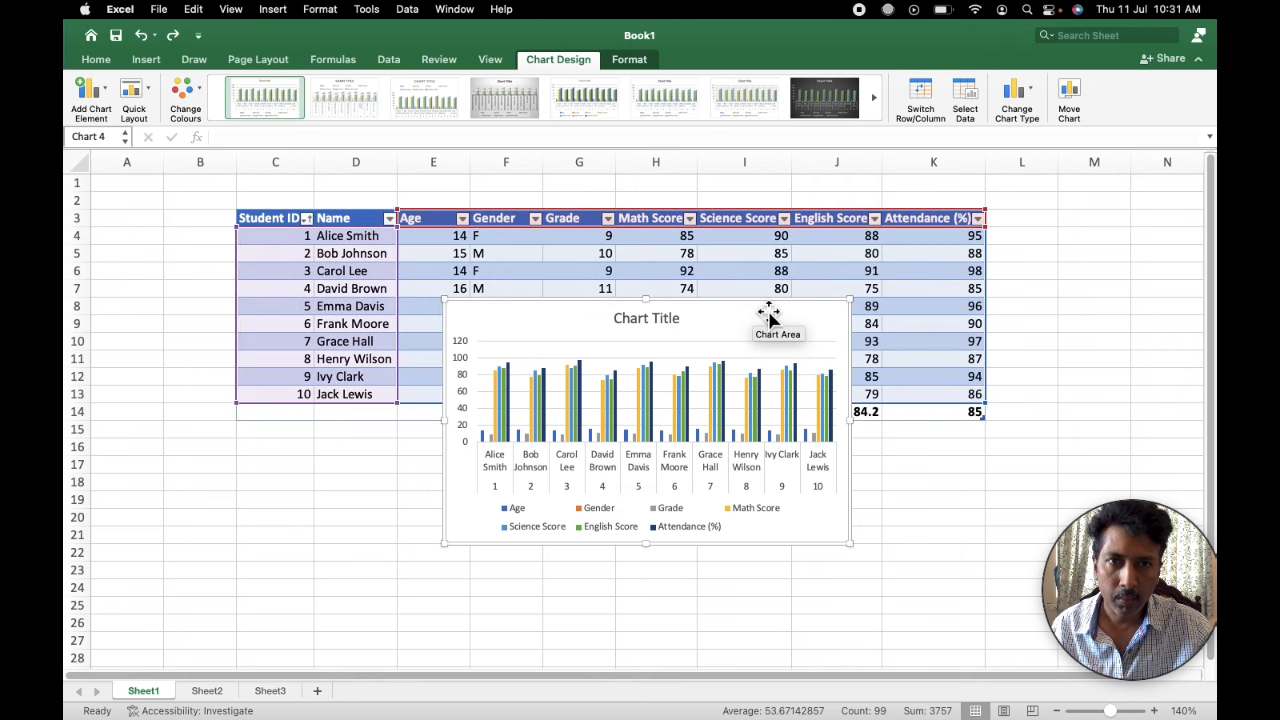
drag(766, 316, 560, 423)
click(743, 478)
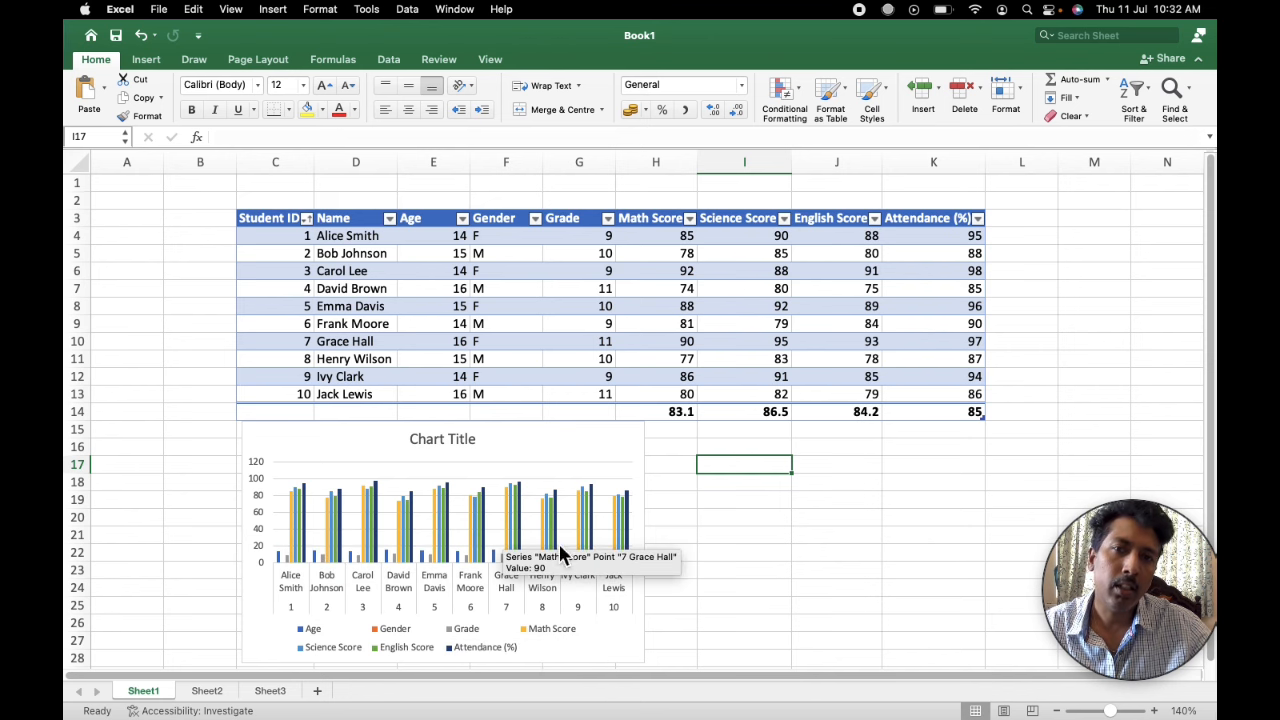
click(818, 522)
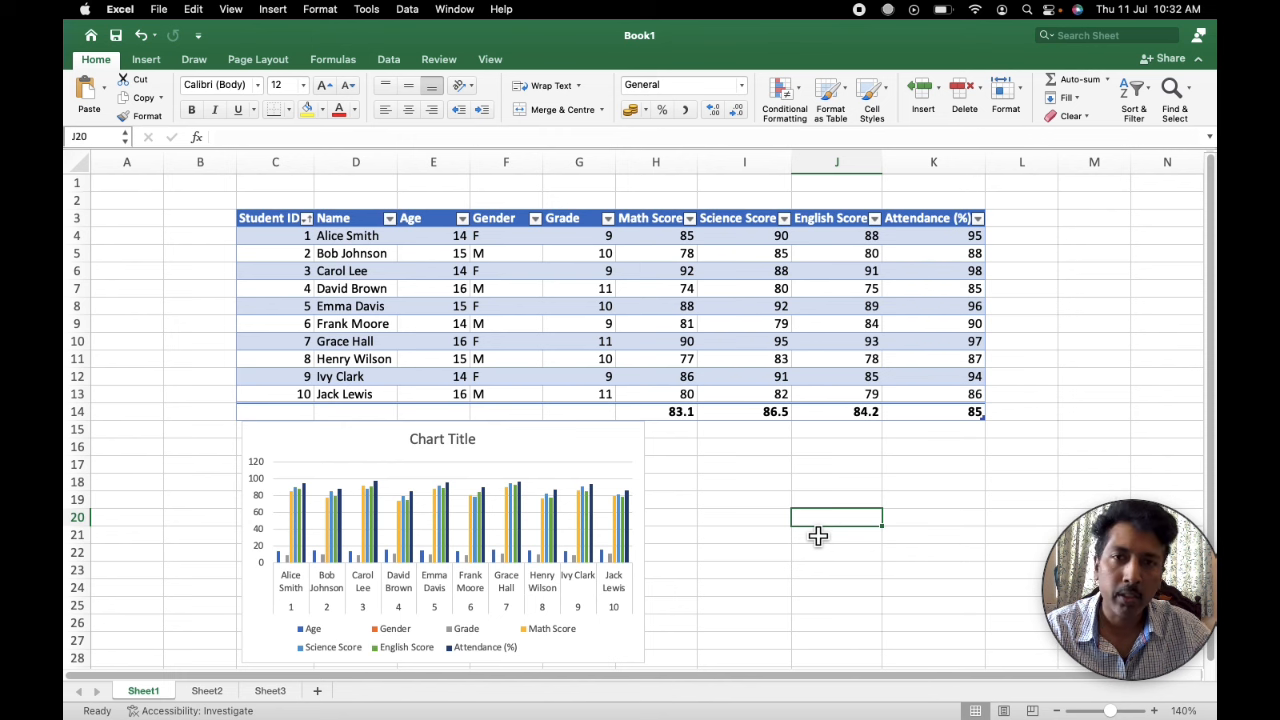
Create a recommended pivot table on a new sheet from the student table range C3:K13
click(262, 228)
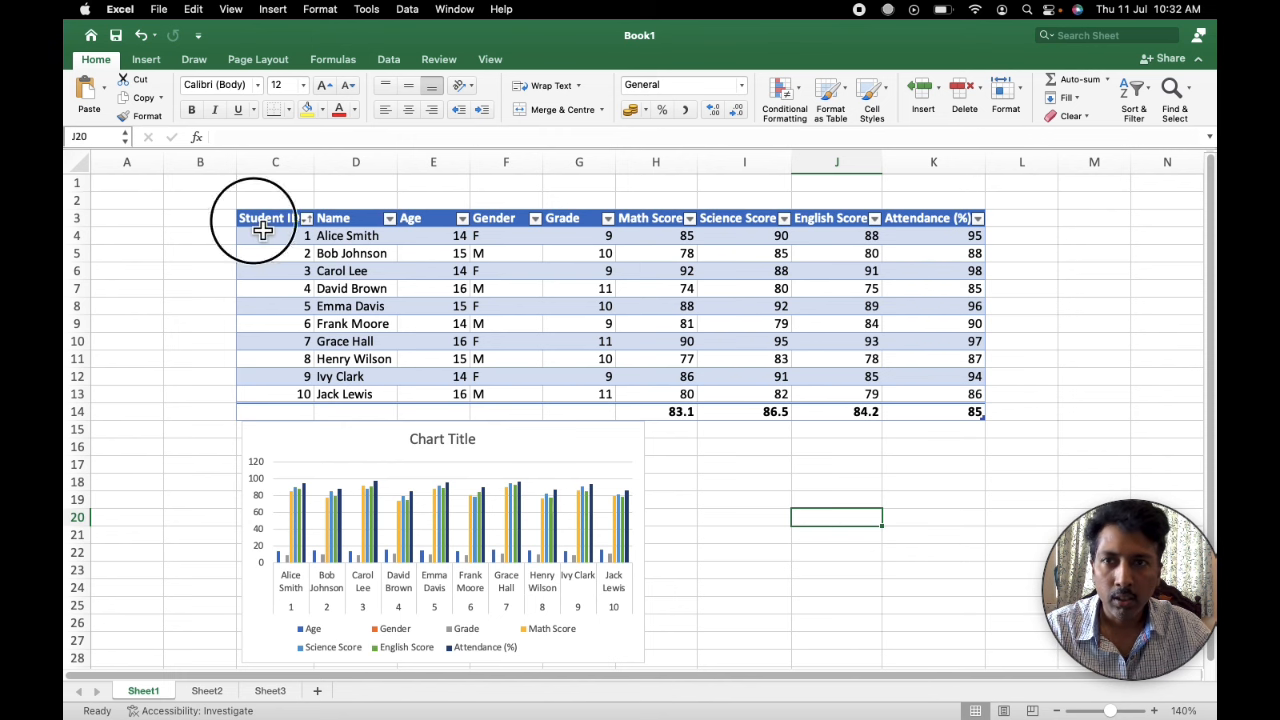
click(205, 322)
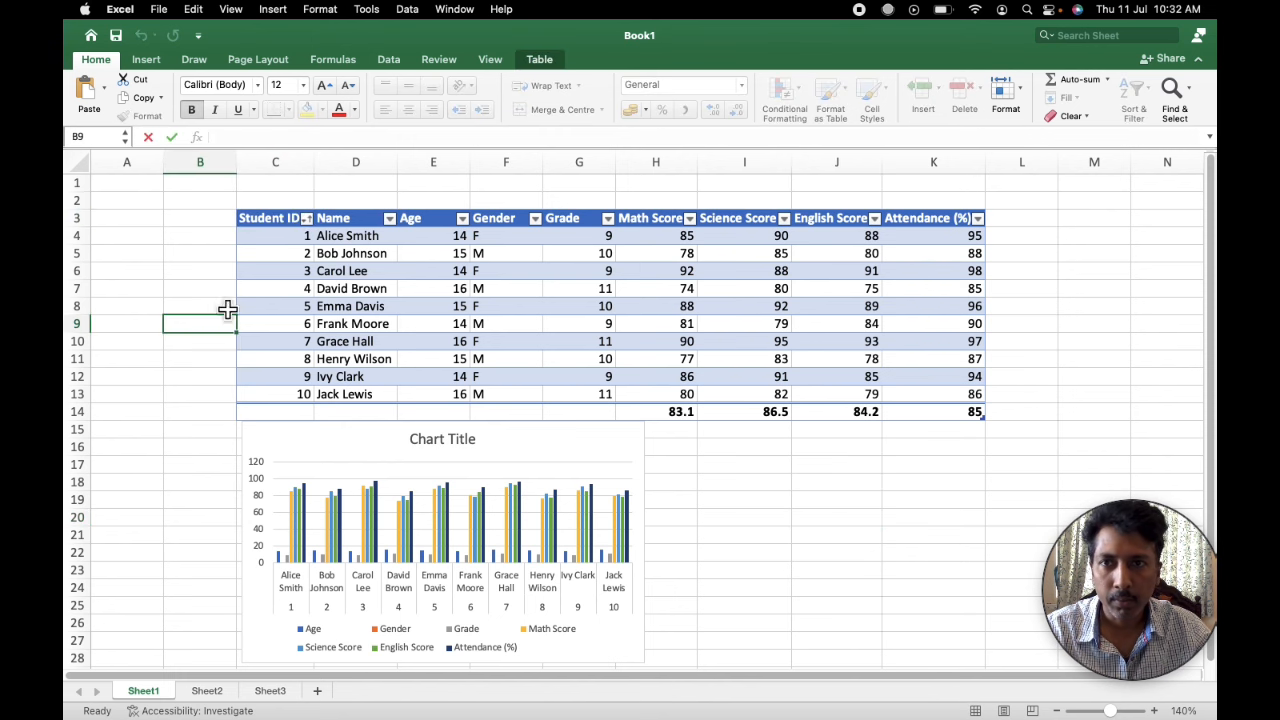
drag(275, 228, 943, 402)
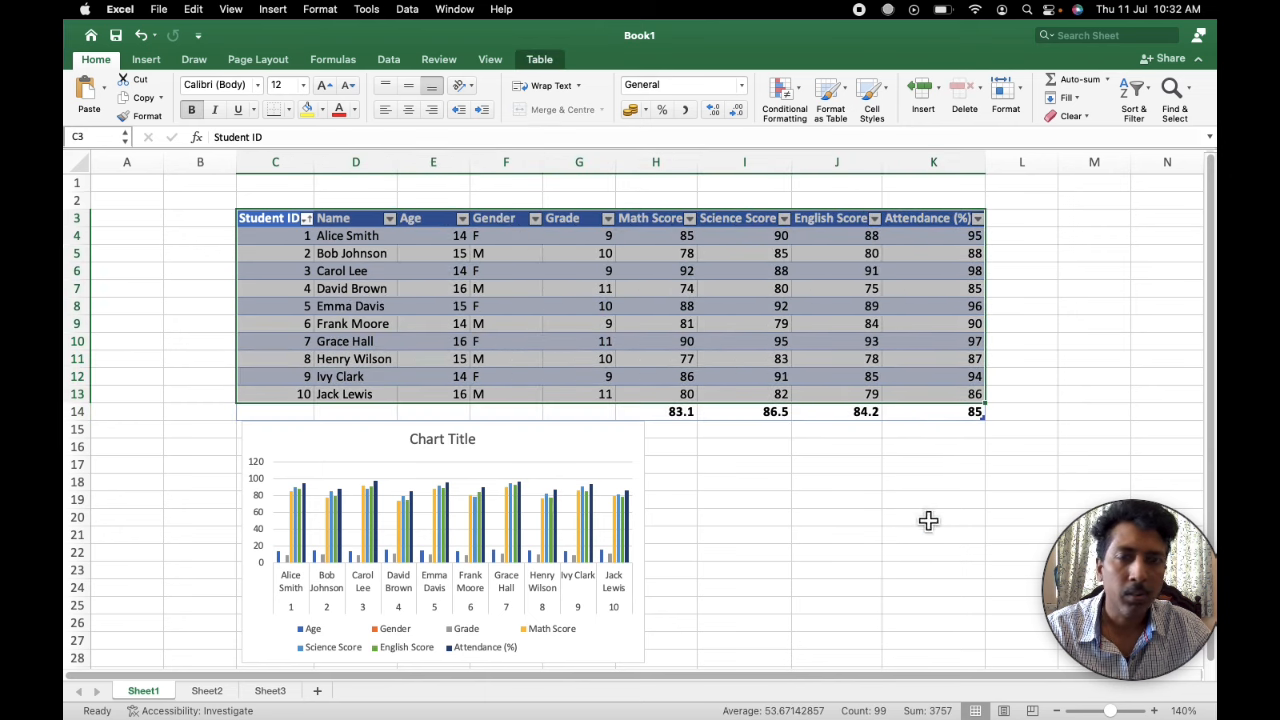
click(157, 59)
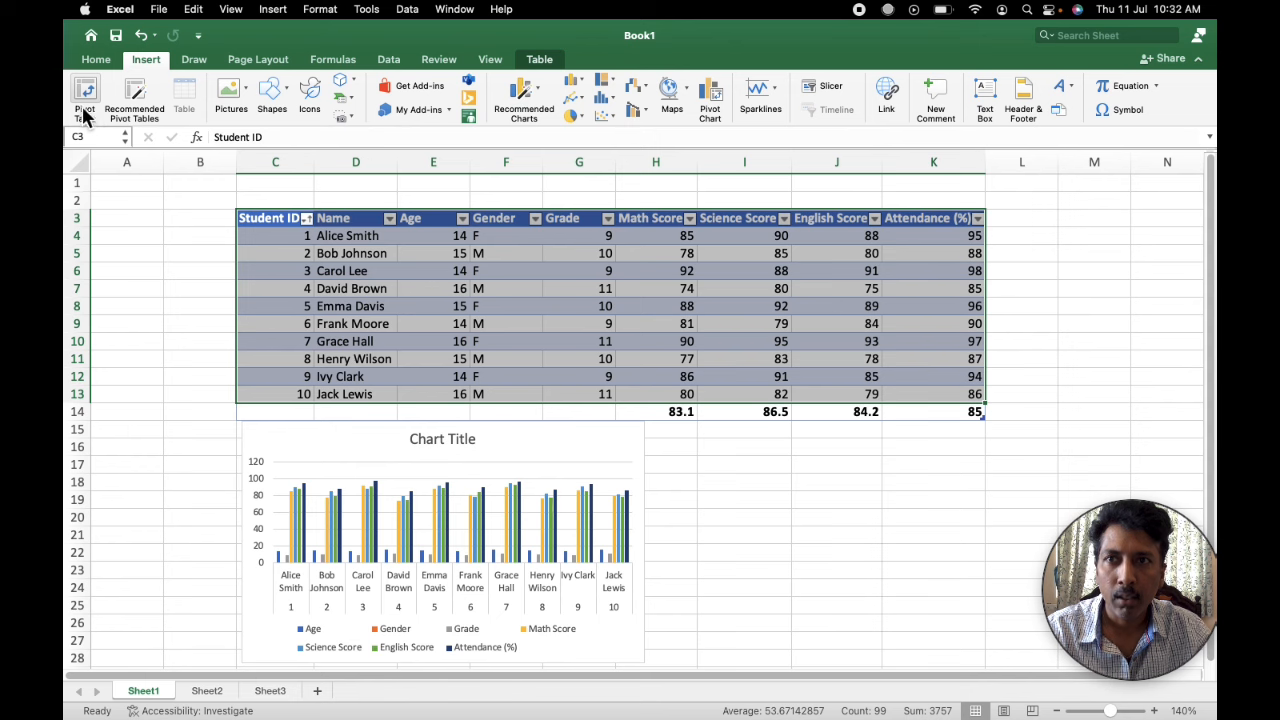
click(139, 108)
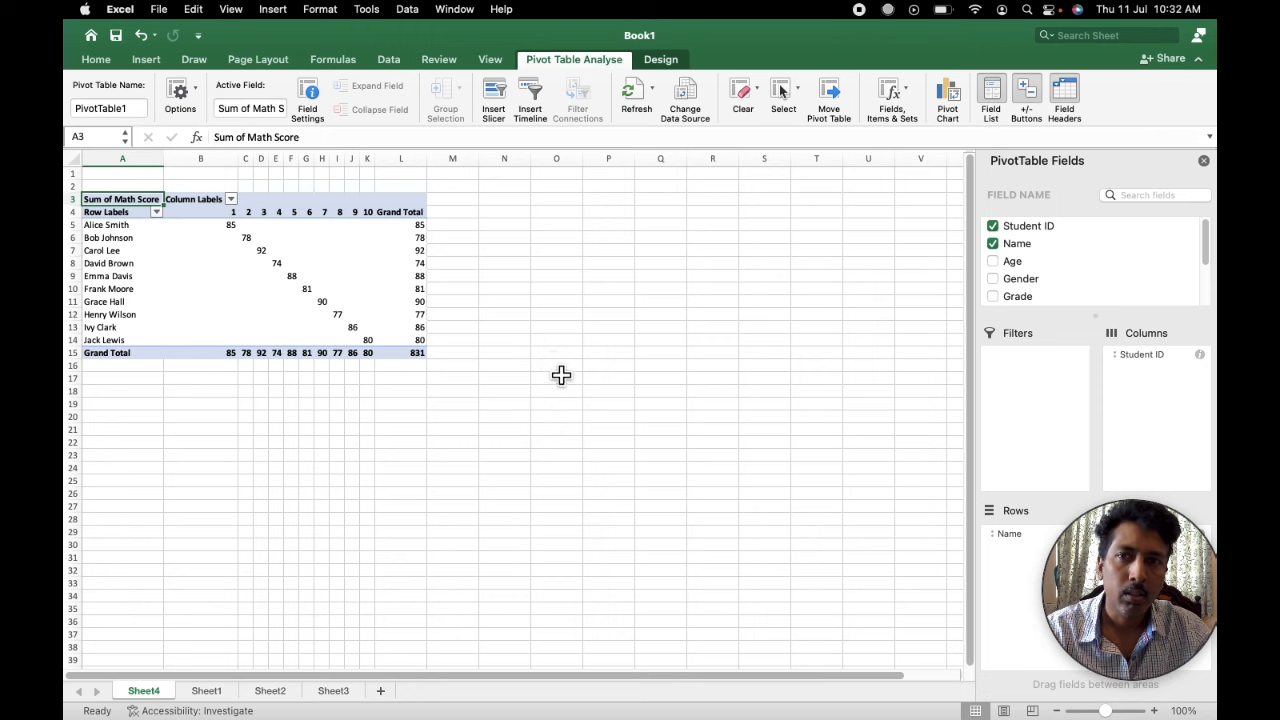
Add the Science Score field to the pivot table's values and look at the total columns for Math and Science
drag(1115, 527, 128, 545)
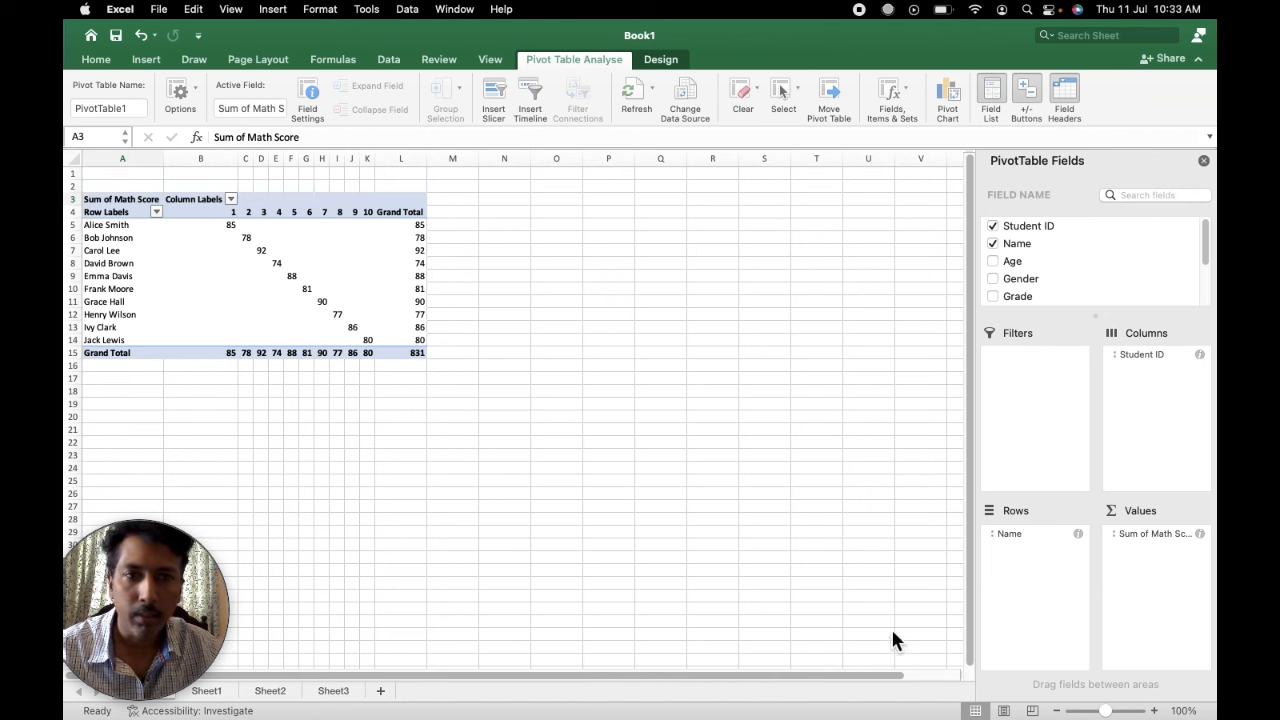
mouse_move(1180, 716)
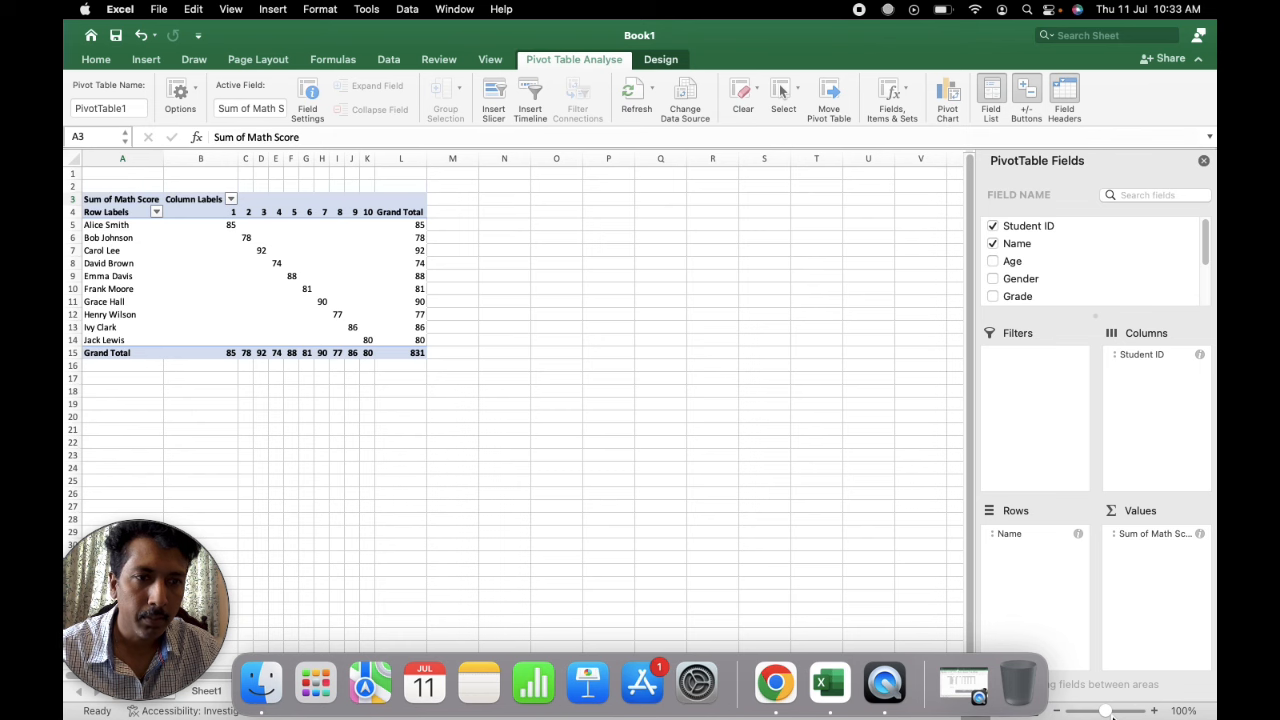
drag(1104, 711, 1112, 711)
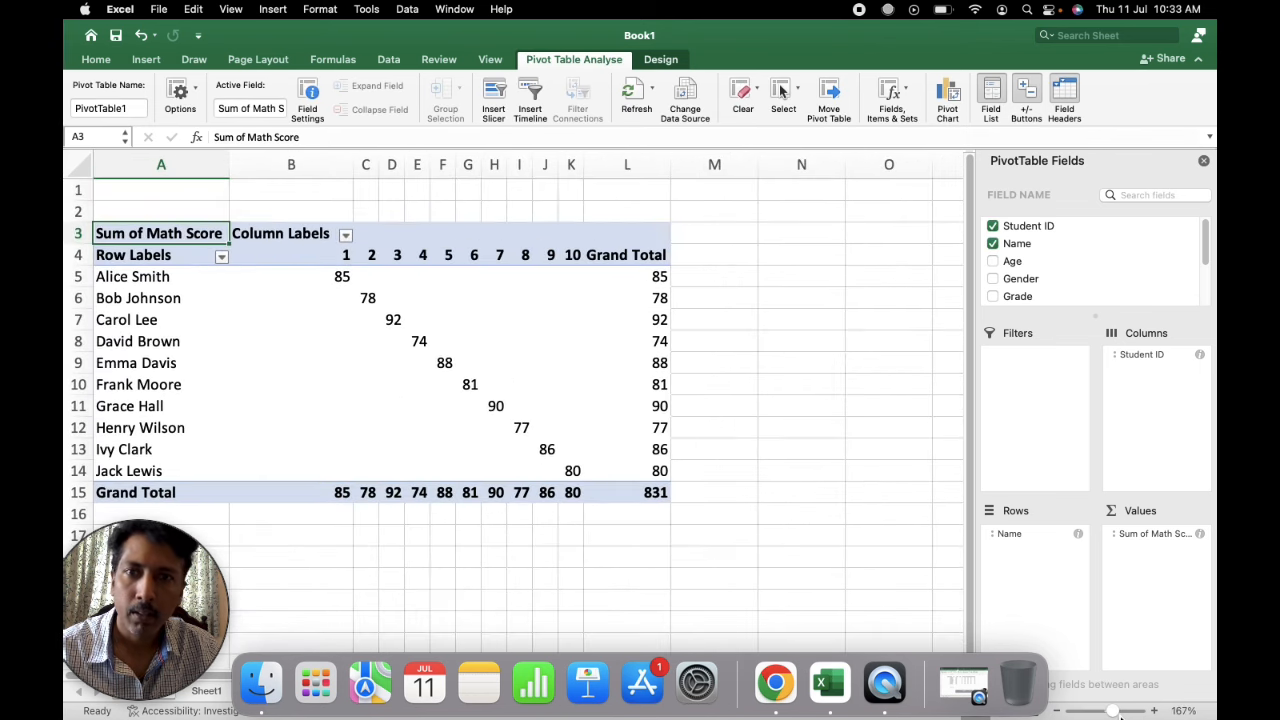
drag(165, 620, 1153, 634)
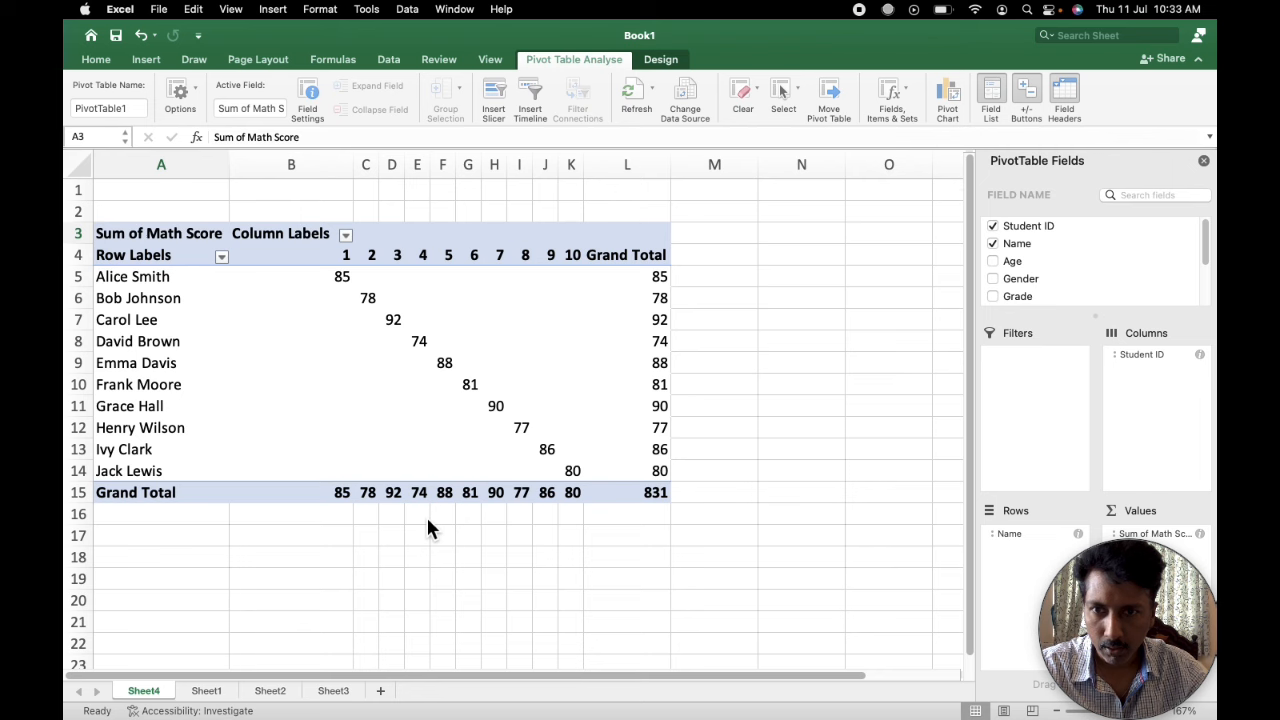
scroll(428, 520, down, 1)
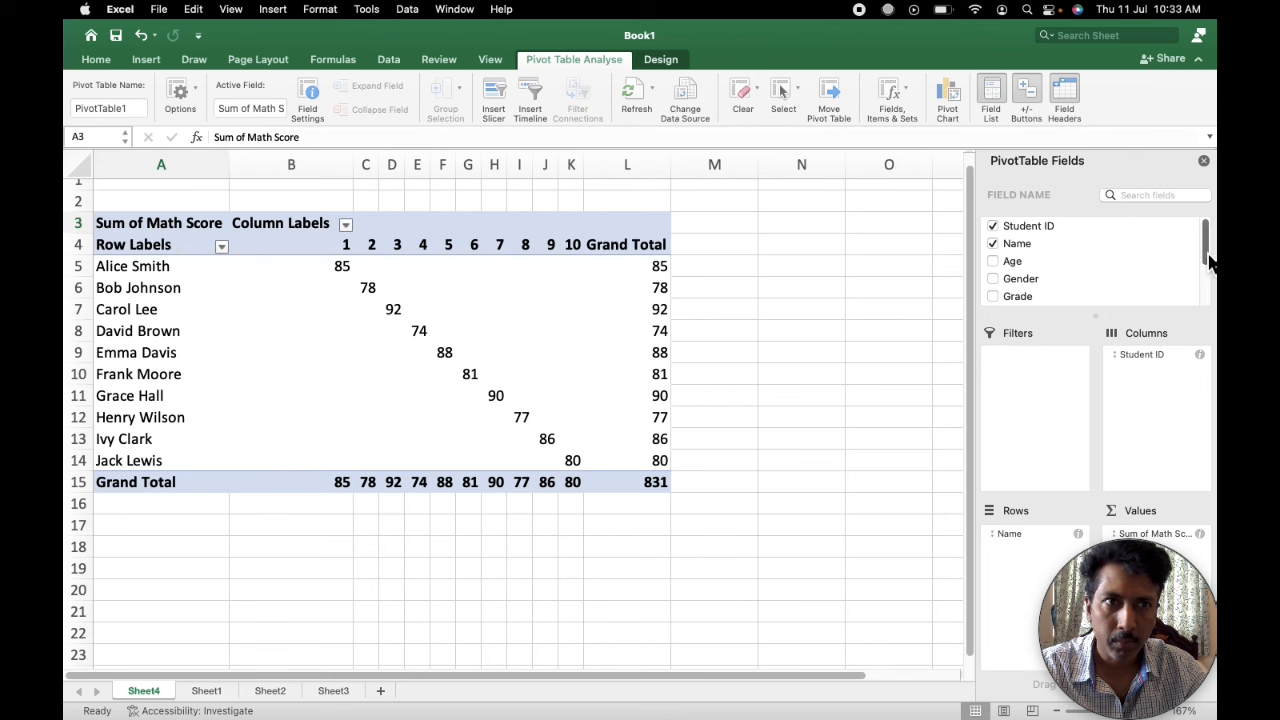
drag(1208, 252, 1205, 296)
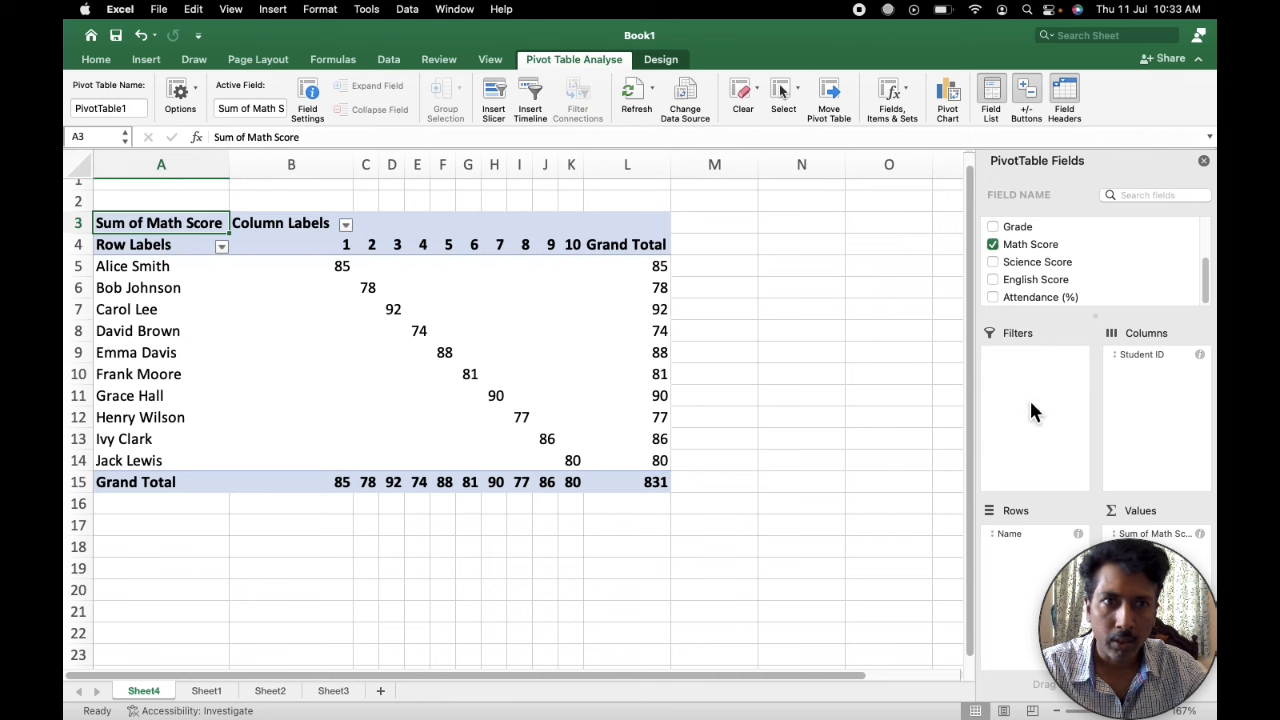
click(996, 262)
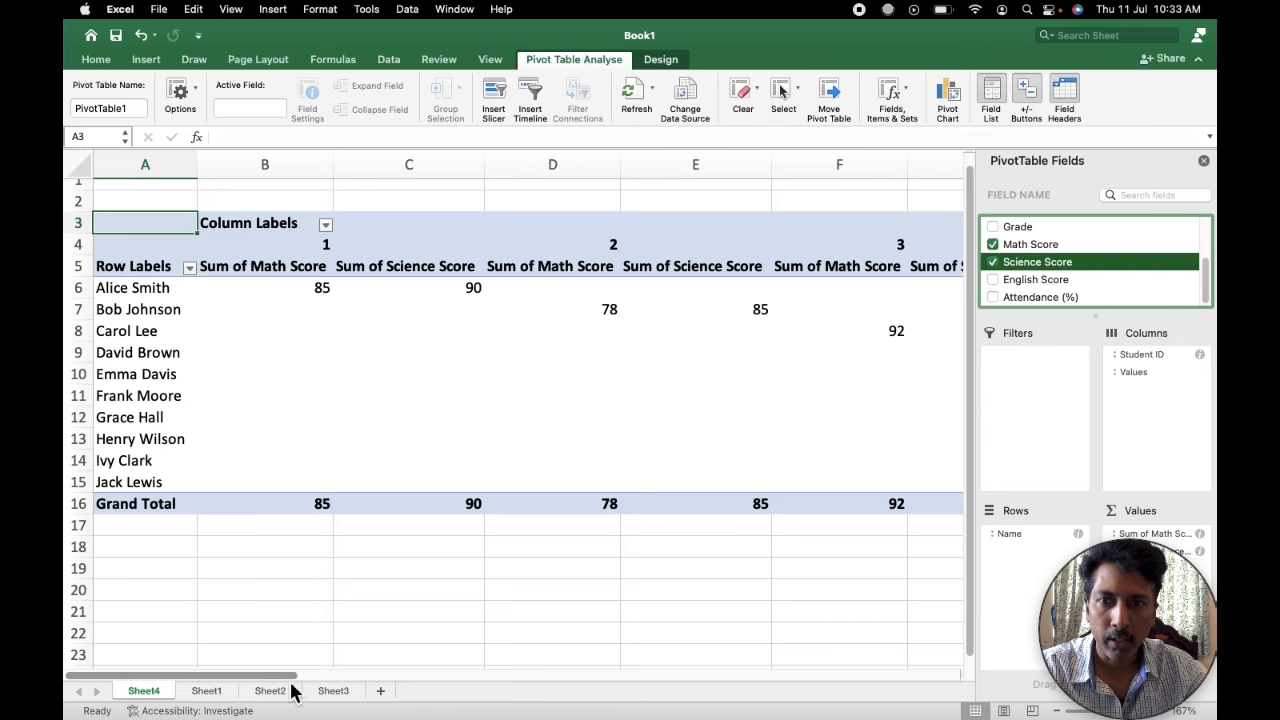
drag(292, 678, 978, 712)
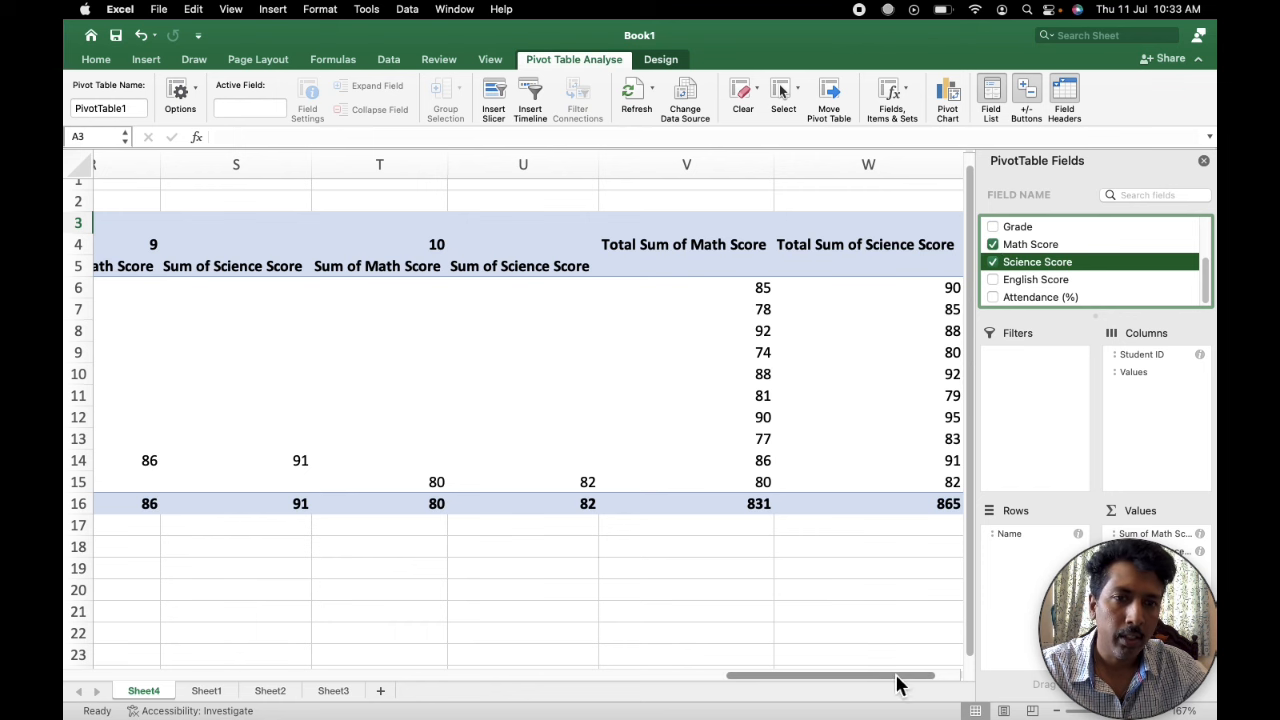
drag(898, 680, 910, 682)
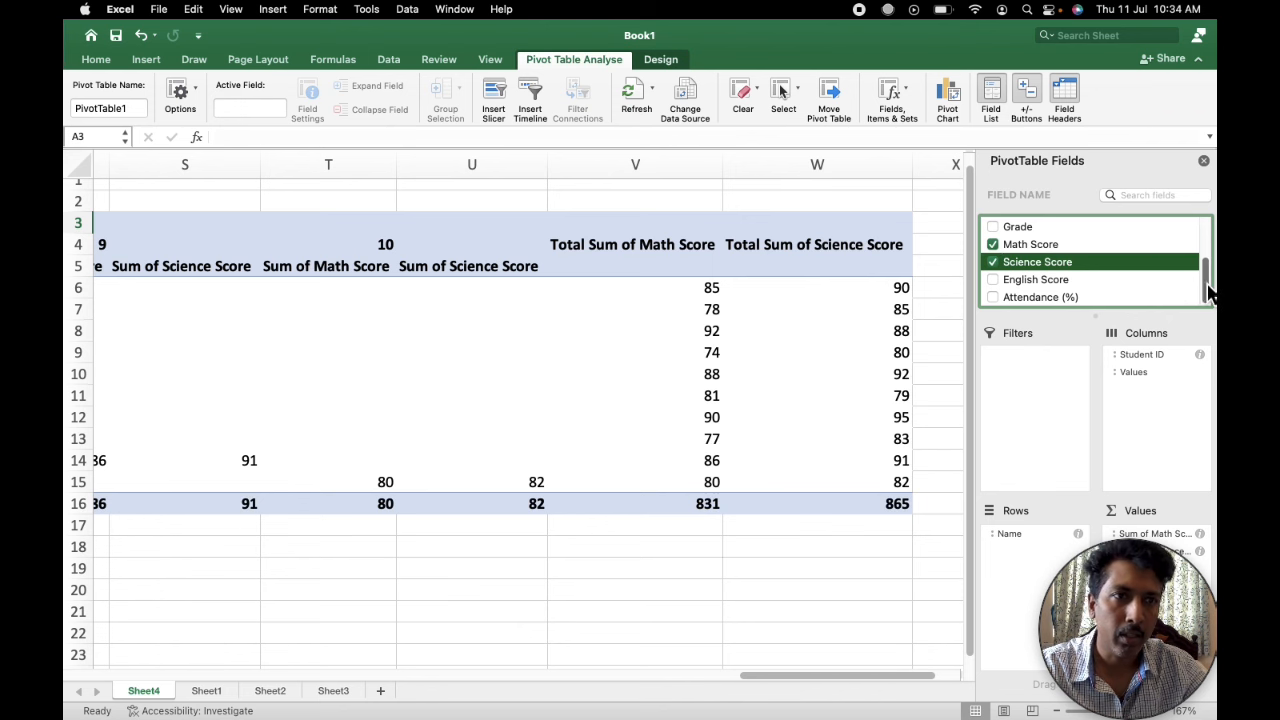
Add the English Score field to the pivot table's values and look at the total columns for the three subjects
mouse_move(1209, 285)
mouse_down()
mouse_move(1206, 254)
mouse_move(1206, 280)
mouse_up()
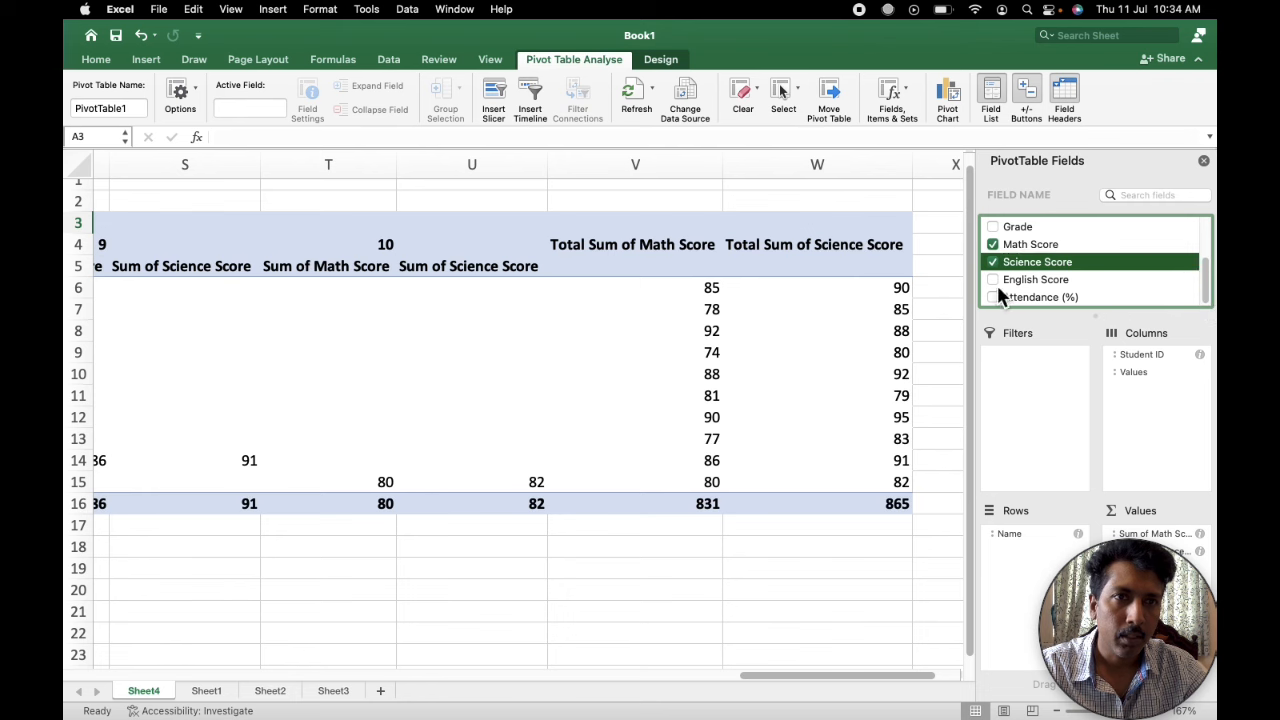
click(992, 281)
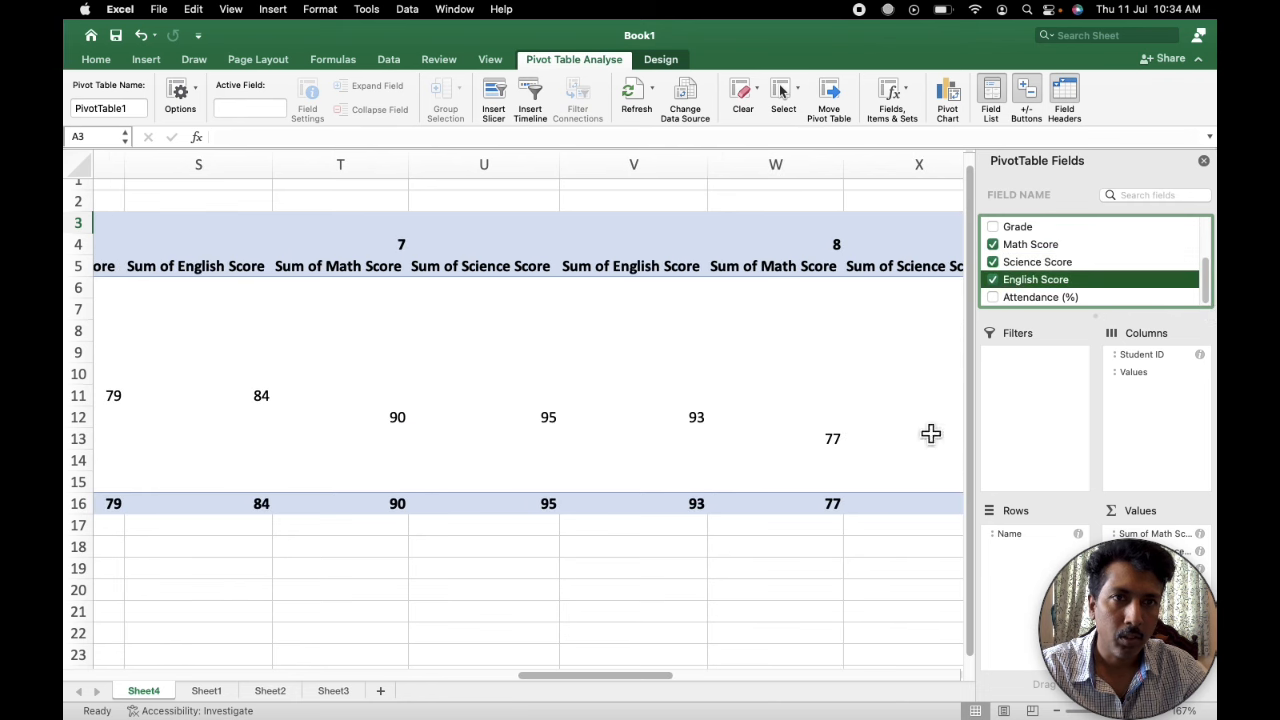
click(608, 686)
drag(608, 686, 928, 694)
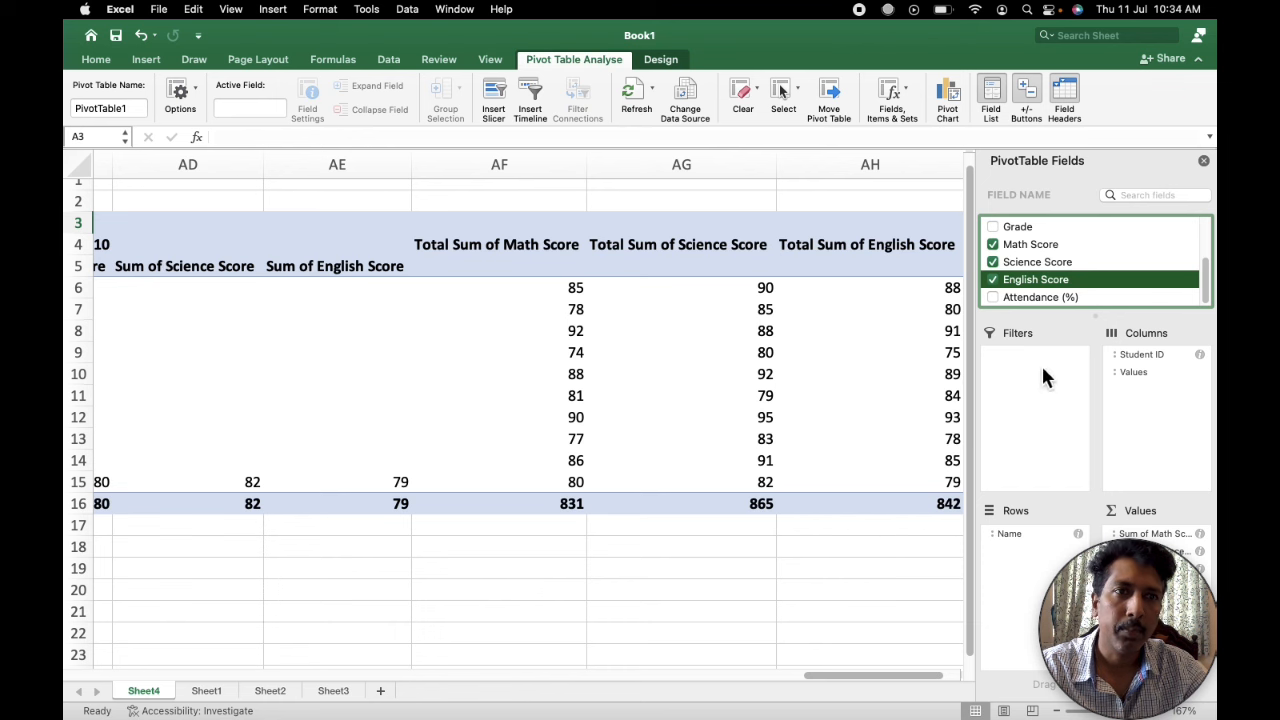
Add the Attendance (%) field to the pivot table's values, look at its total column, and close the pivot table field list
click(994, 298)
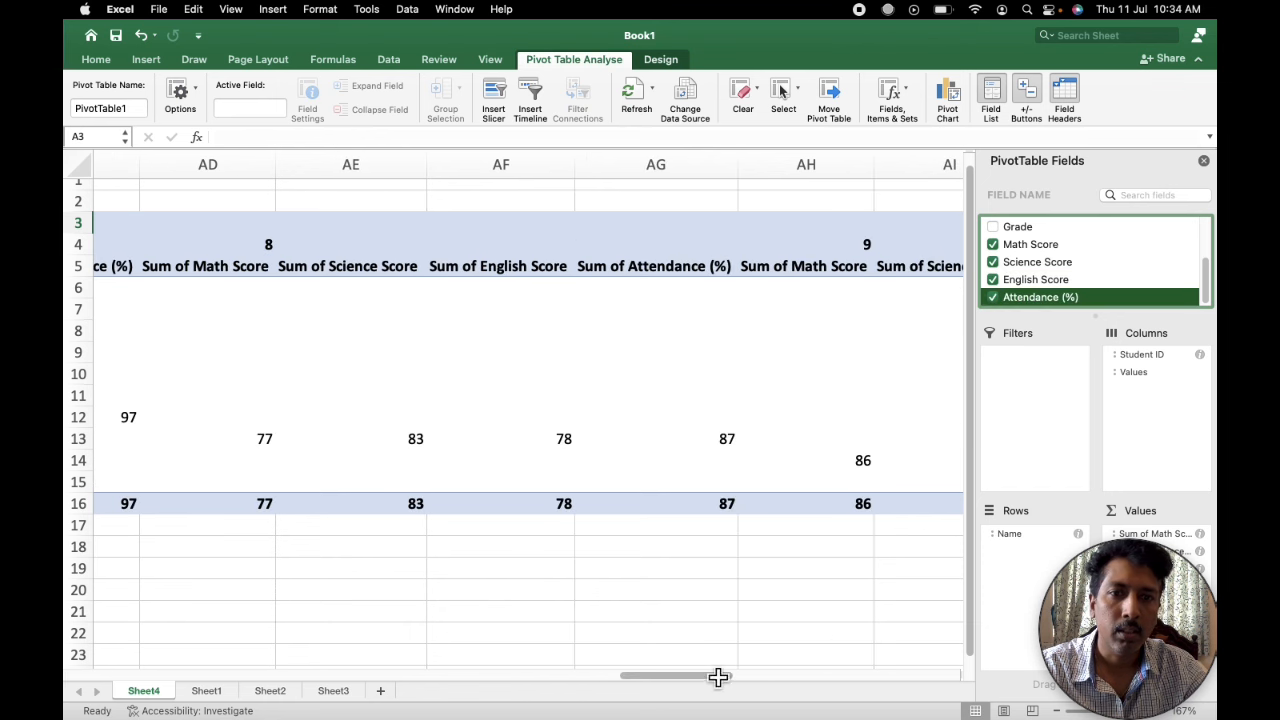
click(702, 680)
drag(702, 680, 980, 677)
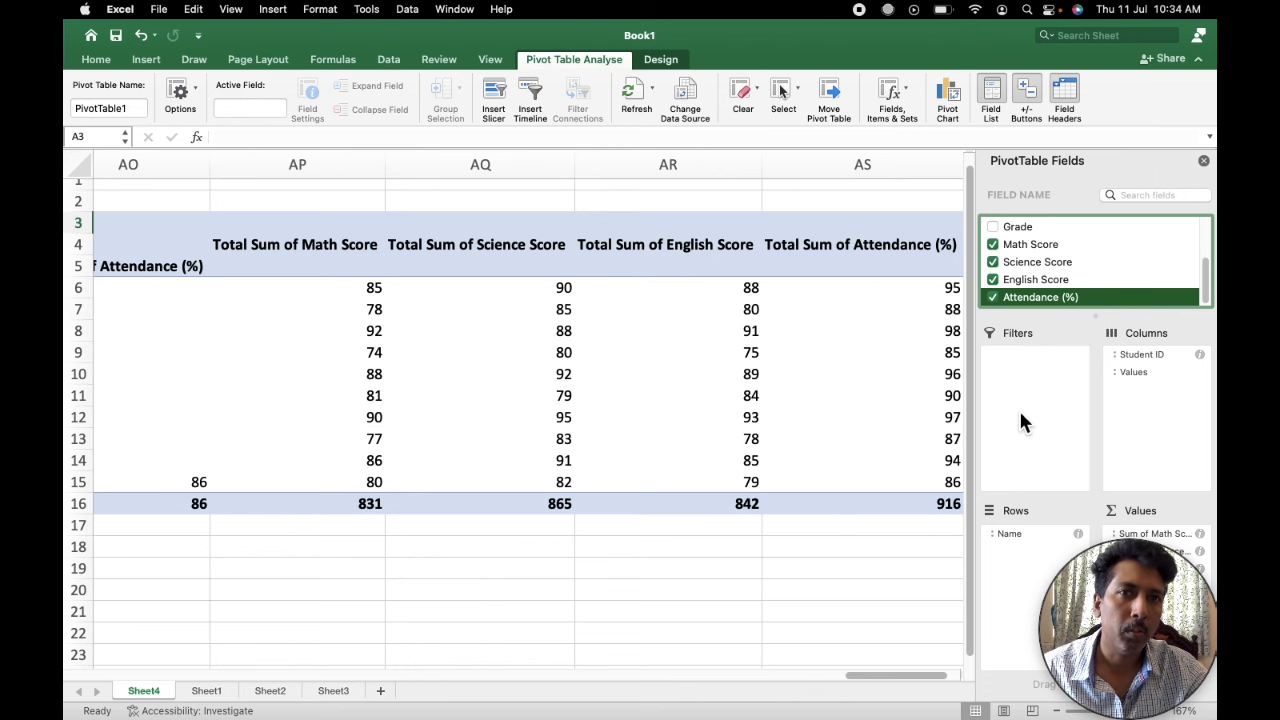
click(1204, 161)
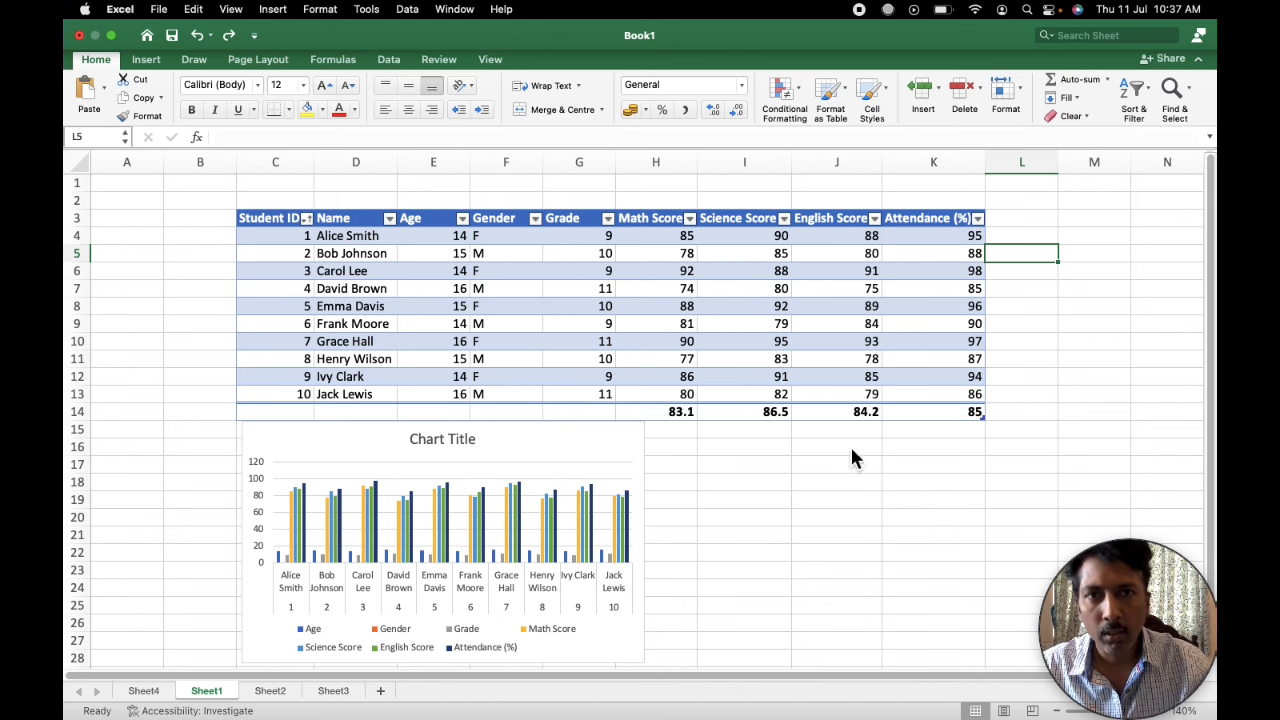
Filter the student table on Sheet1 to rows whose Math Score equals 74
click(690, 219)
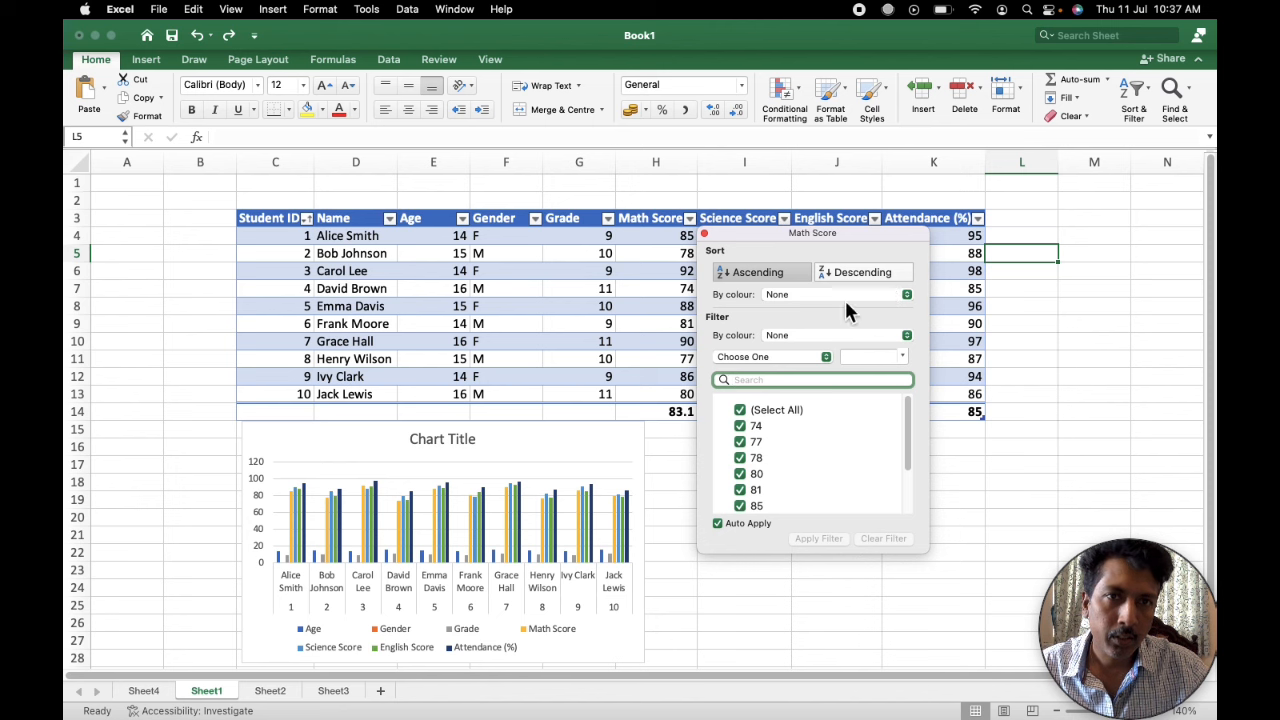
click(786, 358)
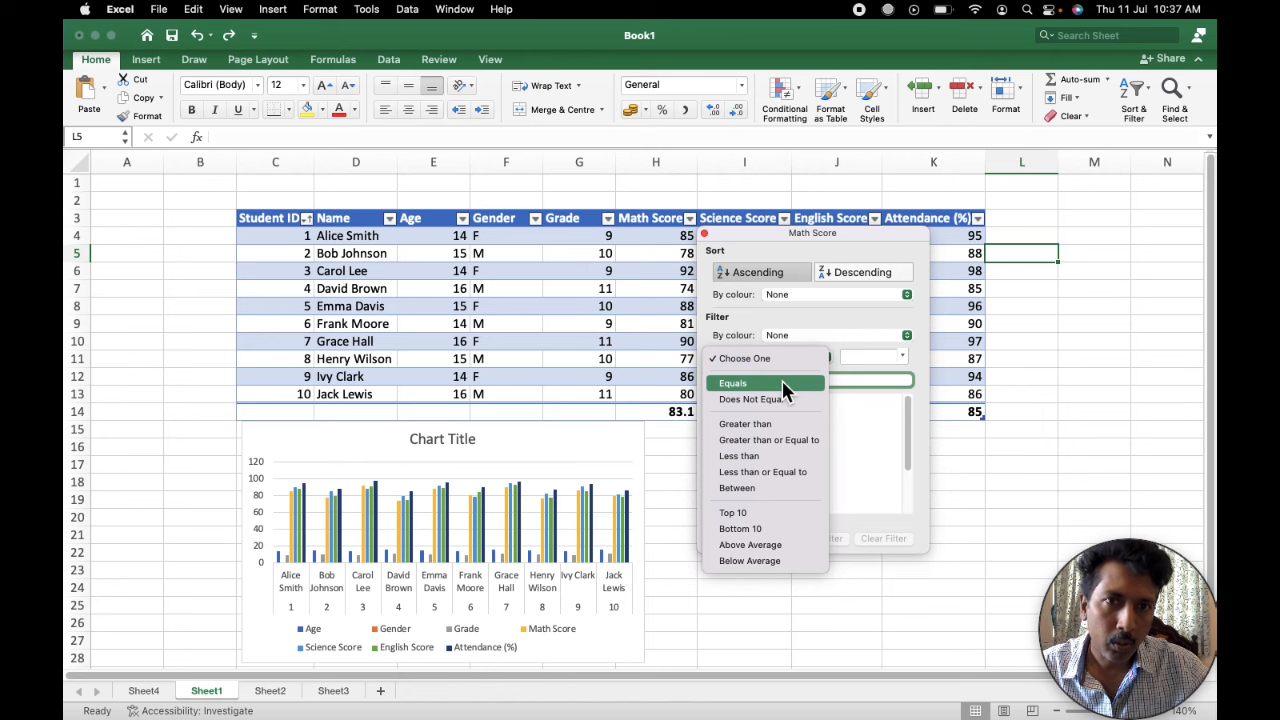
click(782, 383)
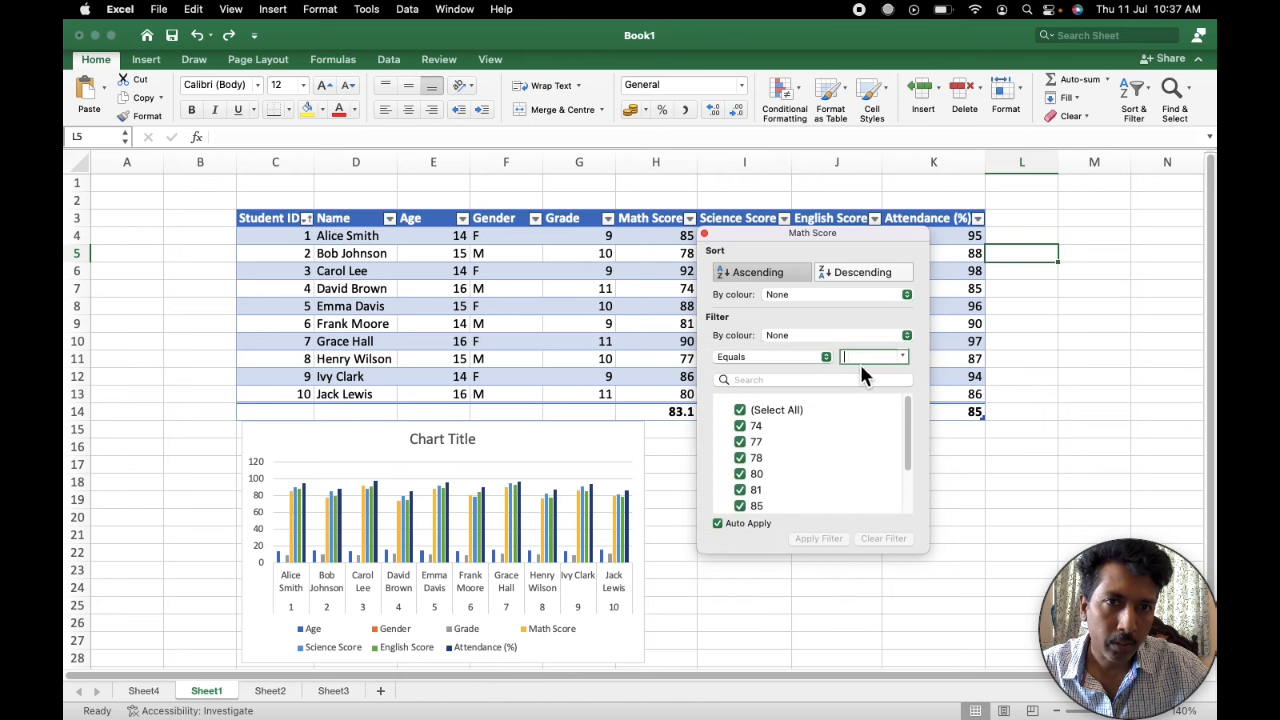
click(909, 357)
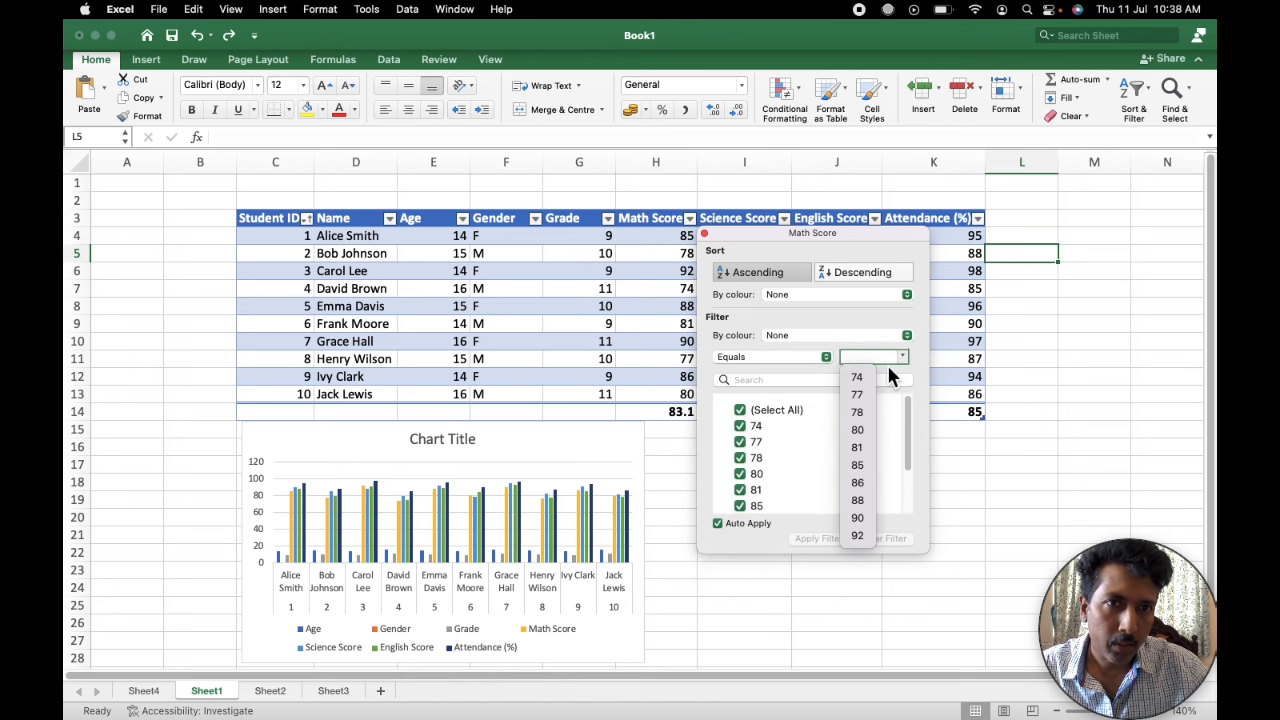
click(864, 379)
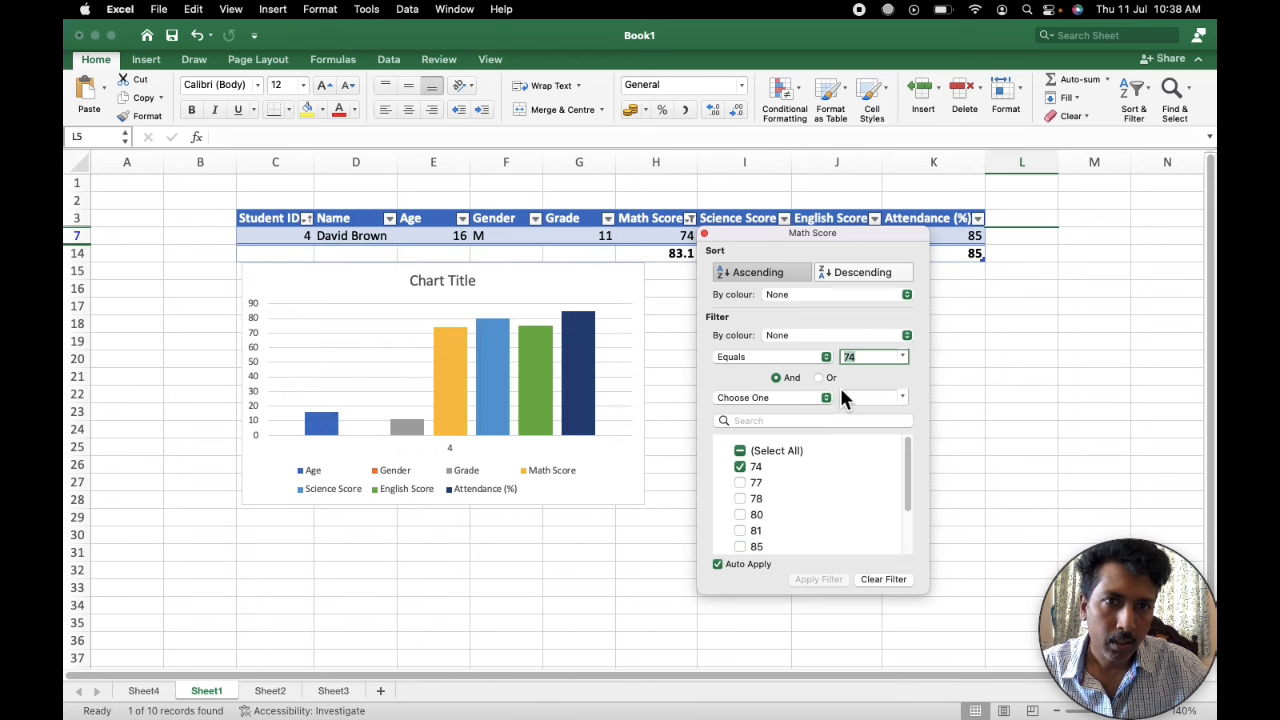
Change the Math Score filter condition to Greater than 77
click(825, 358)
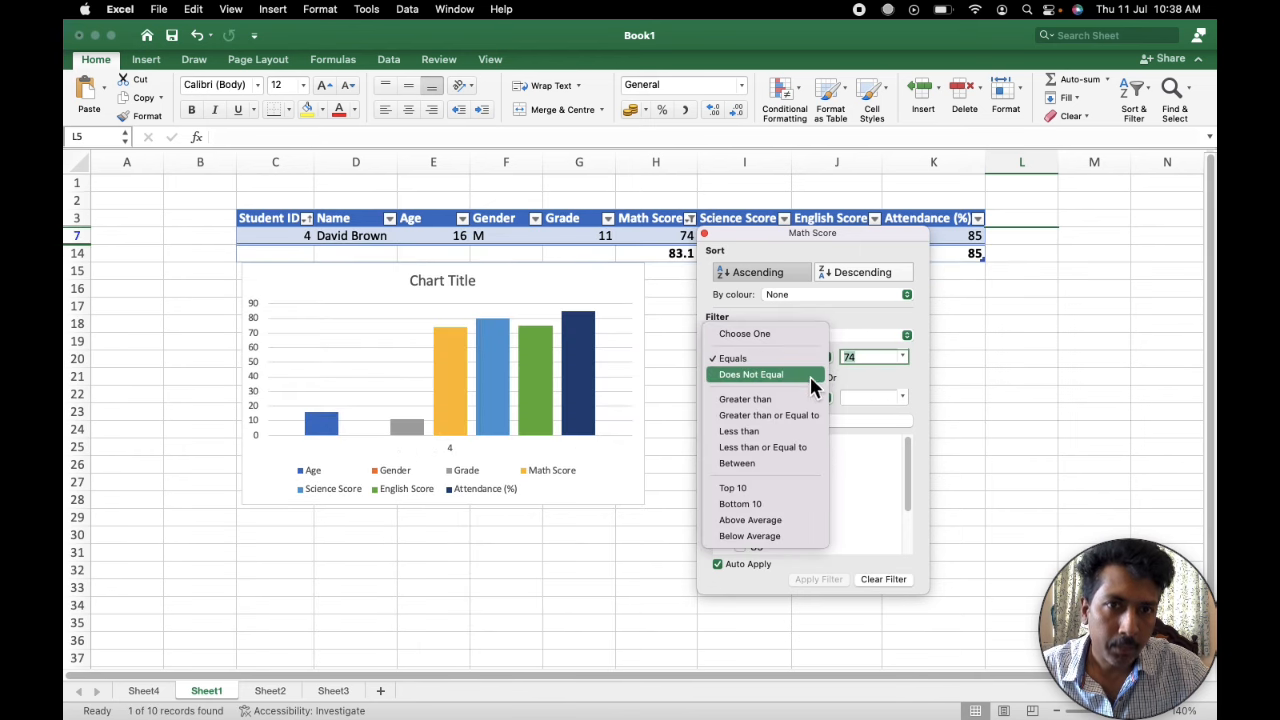
click(760, 399)
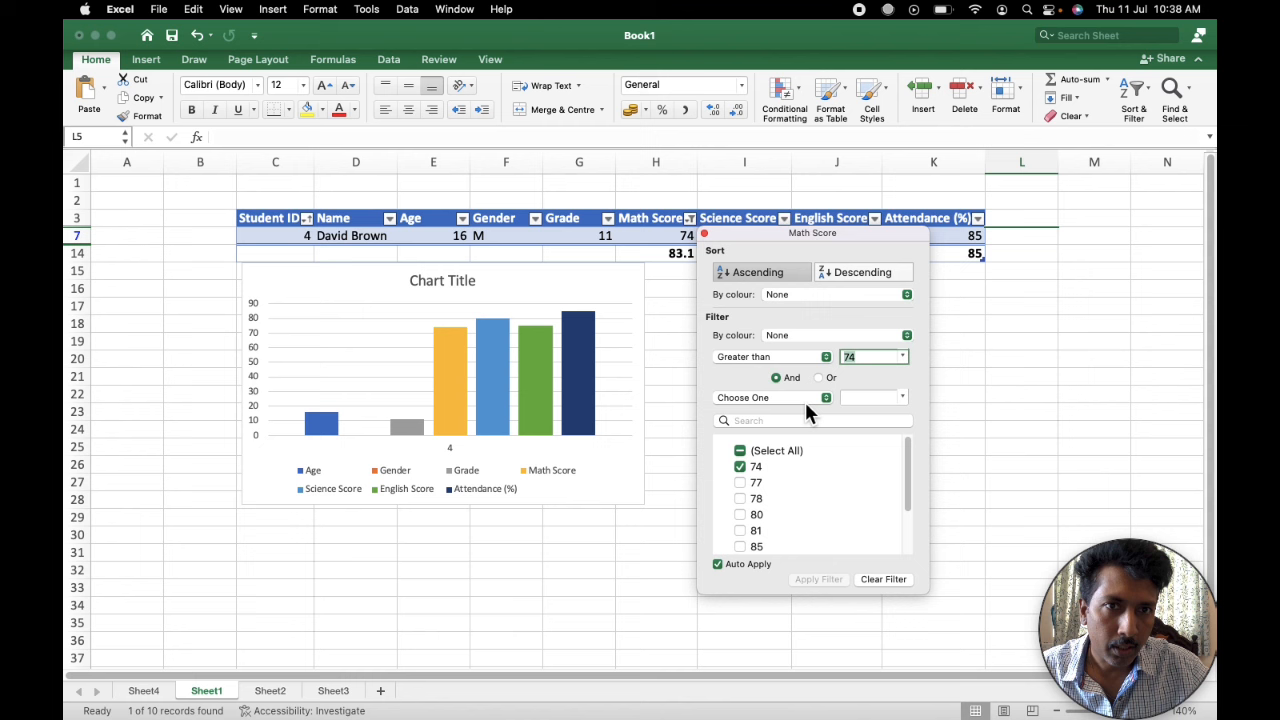
click(903, 357)
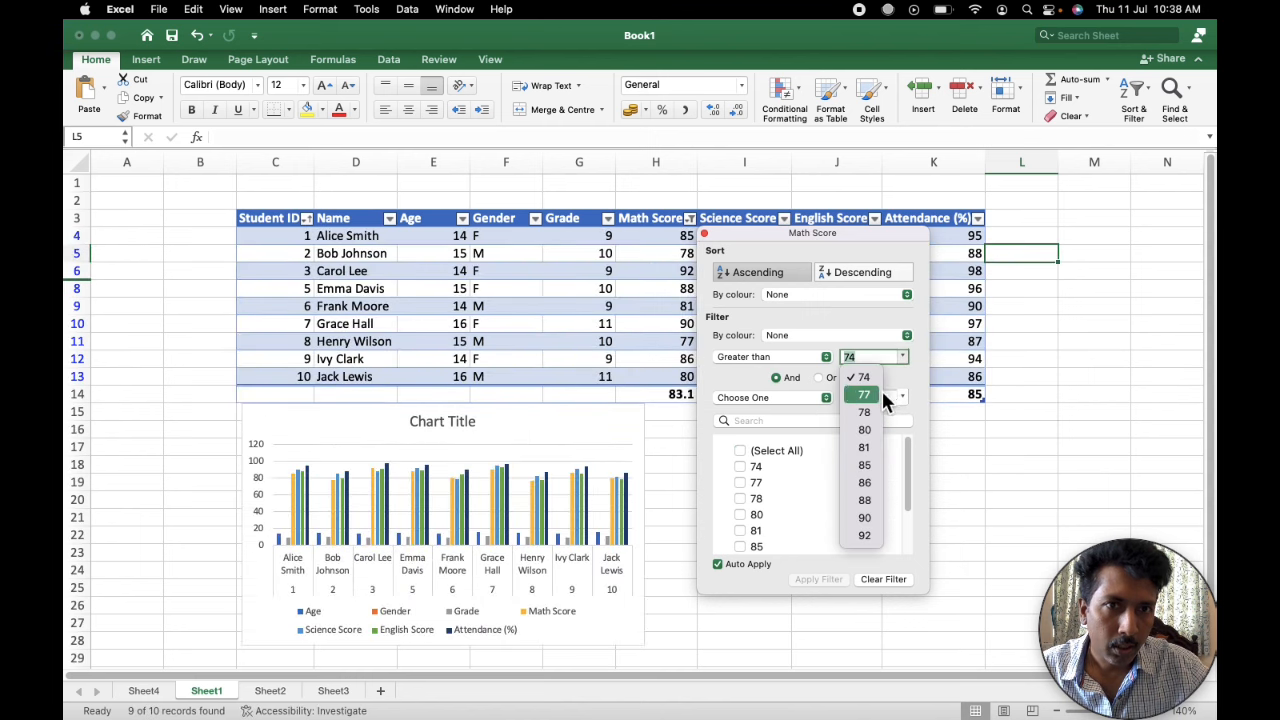
click(880, 394)
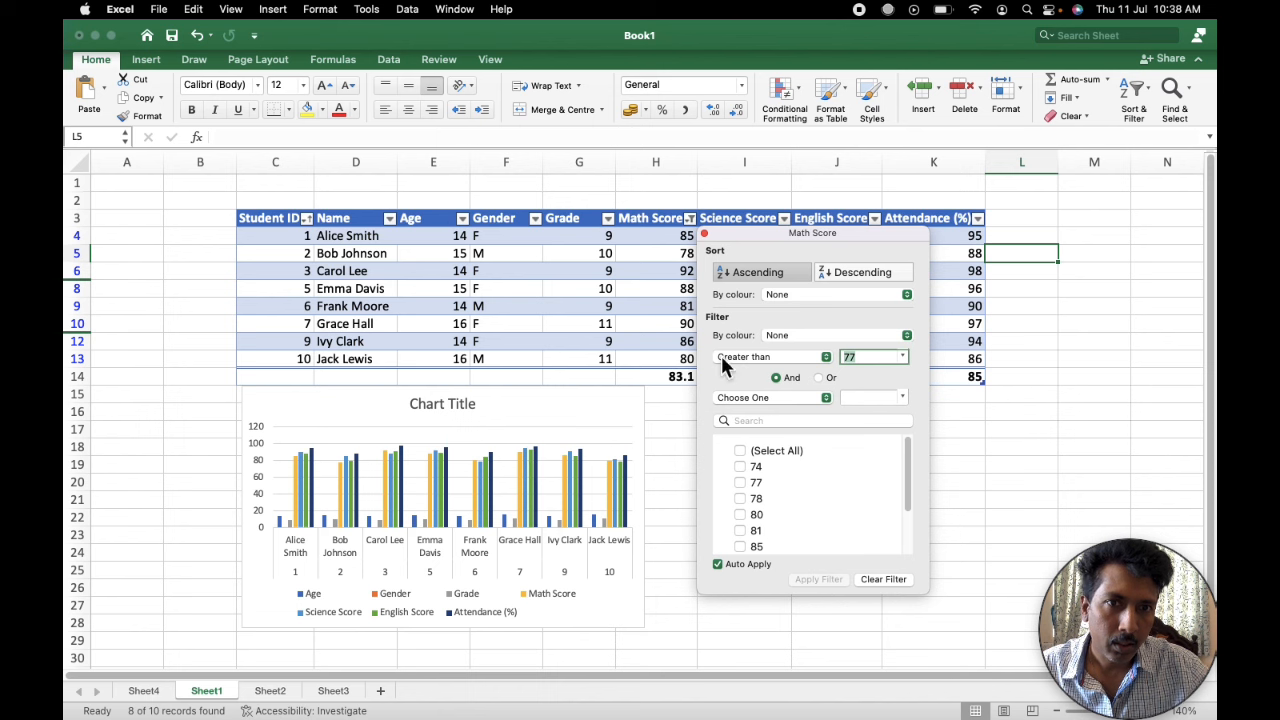
Clear the Math Score filter and close its filter options
click(825, 358)
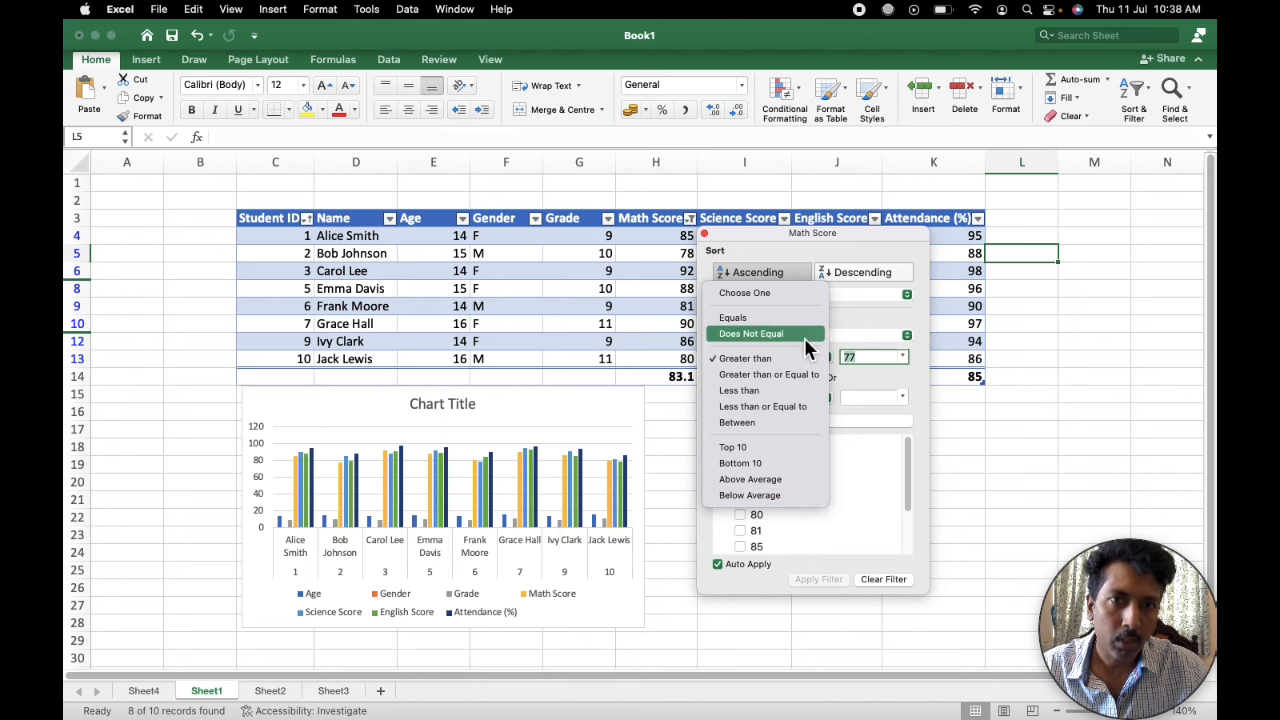
click(897, 583)
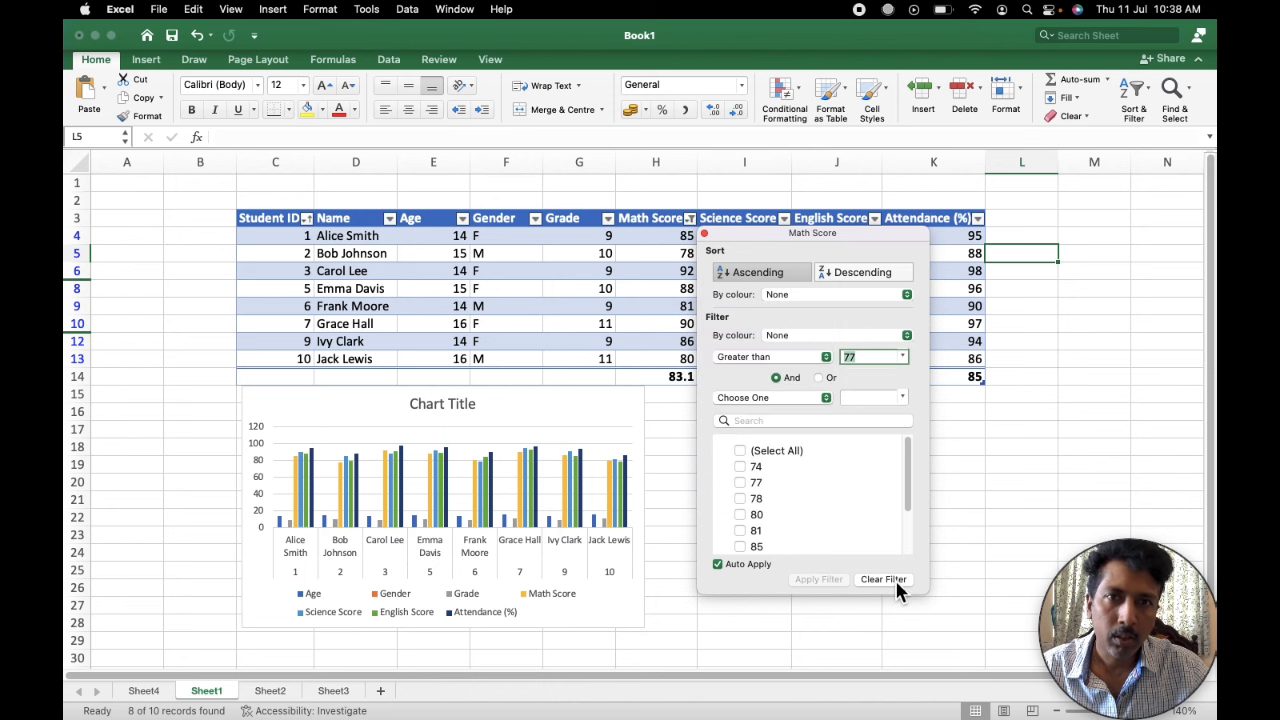
click(897, 583)
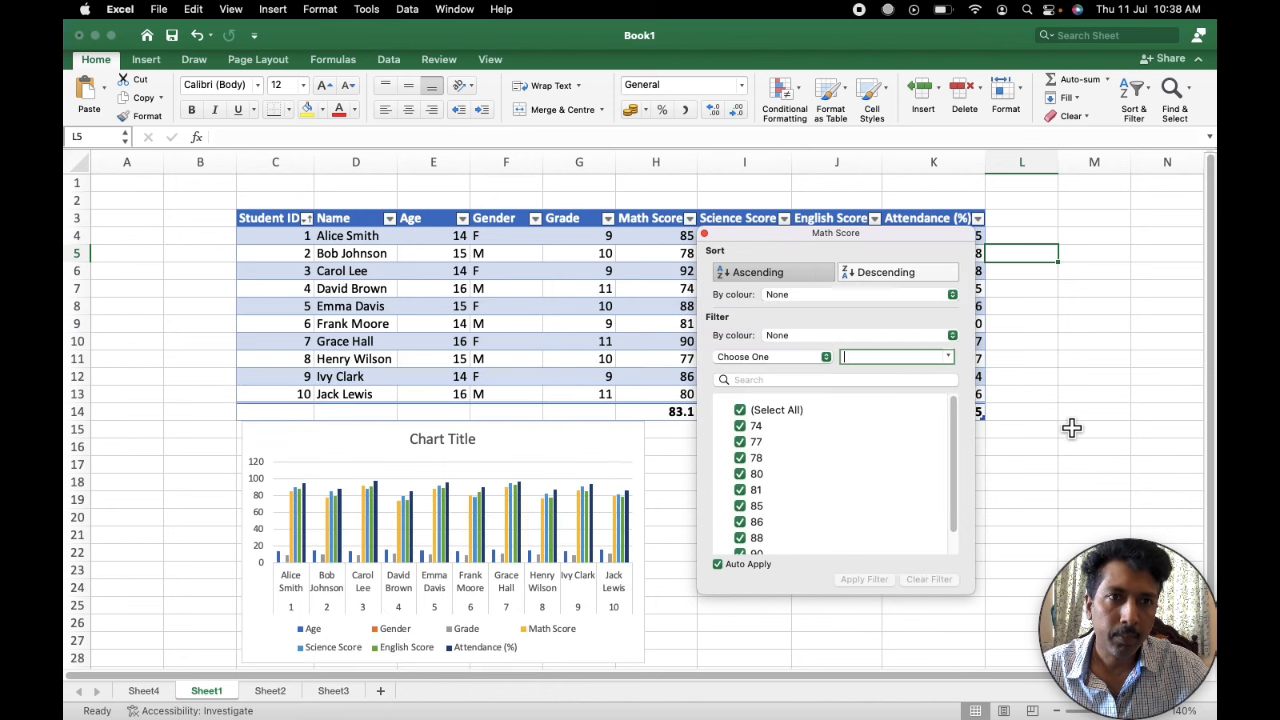
click(1040, 459)
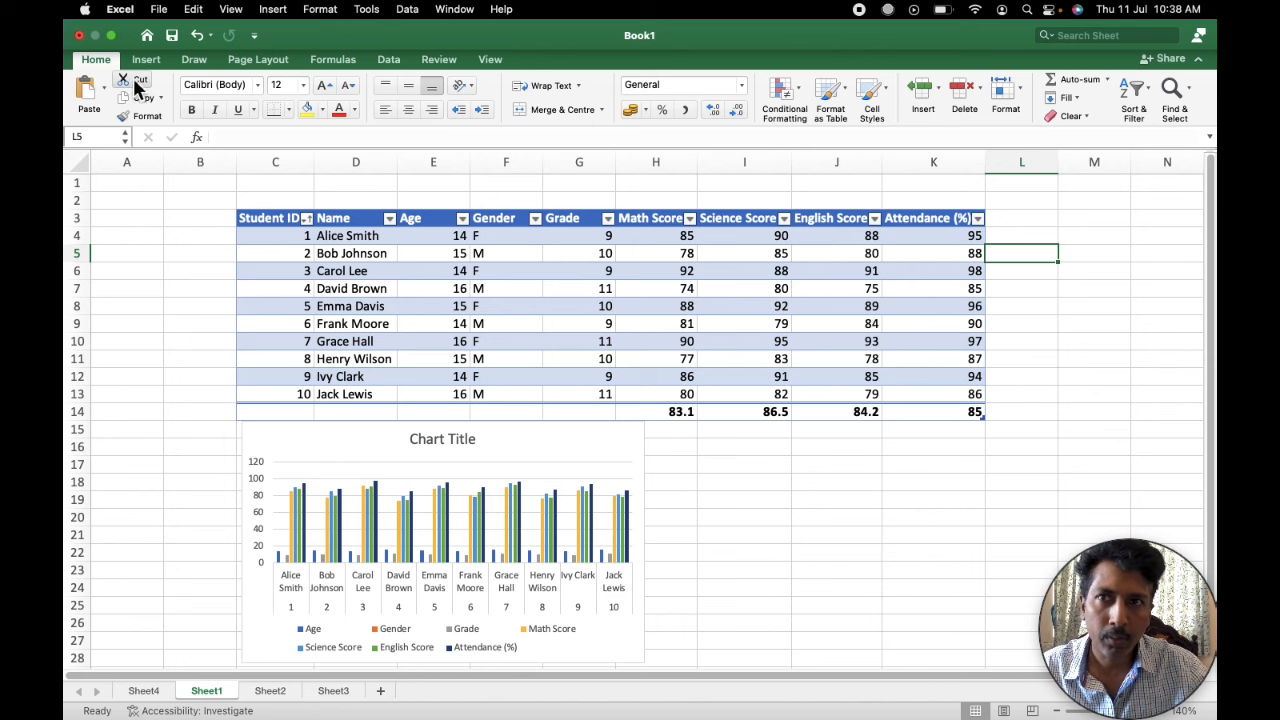
click(781, 100)
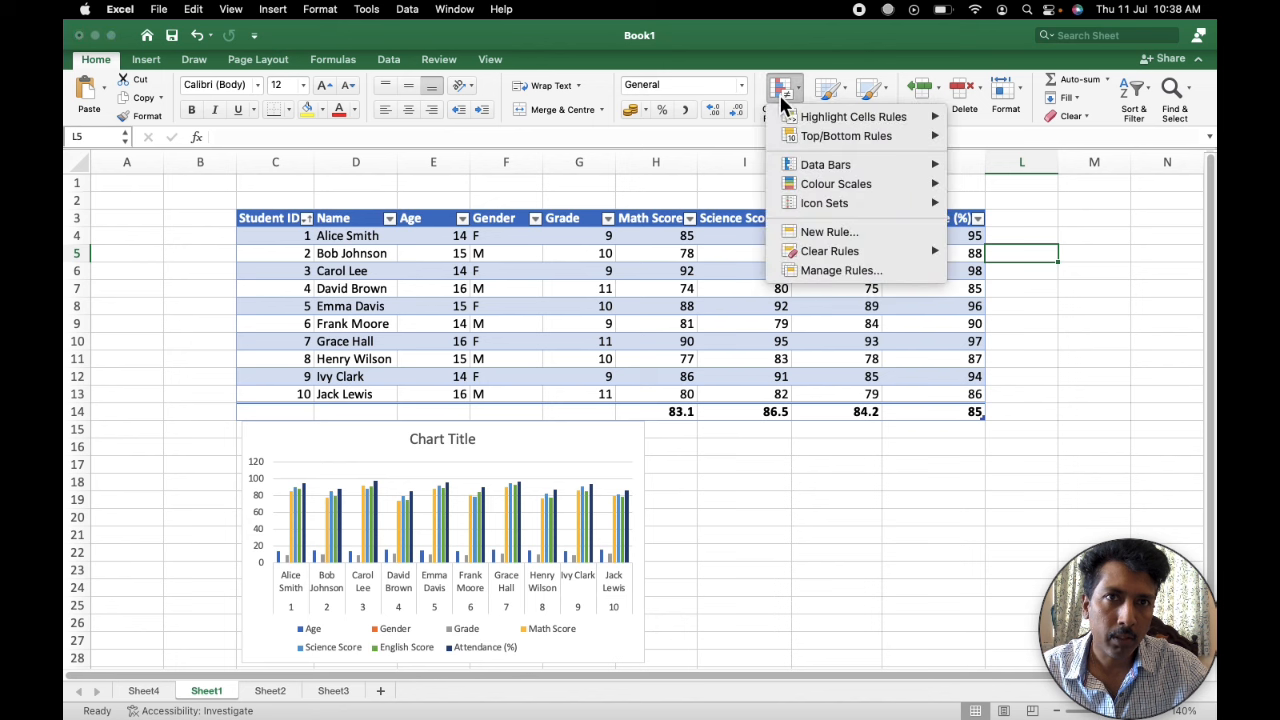
mouse_move(794, 116)
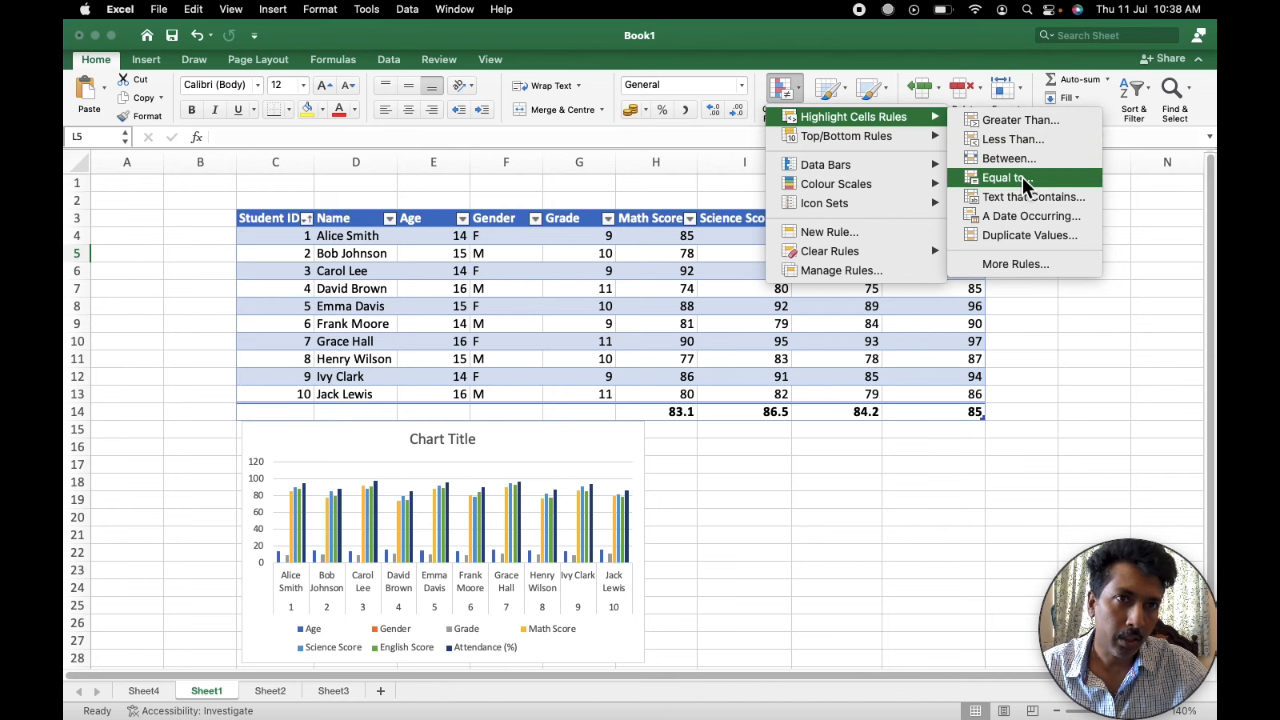
click(1005, 198)
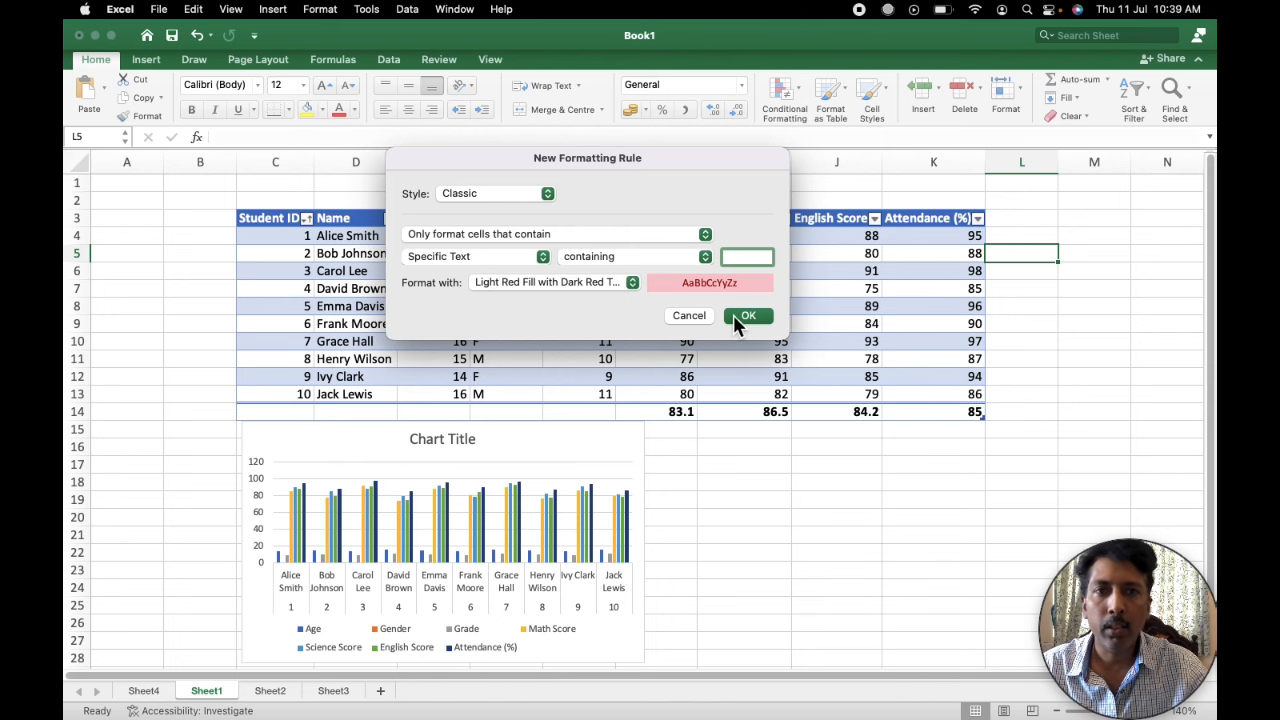
click(706, 315)
Apply a Text that Contains highlight rule to the table range C3:K14 for the text M, using Light Red Fill with Dark Red Text
drag(277, 224, 905, 420)
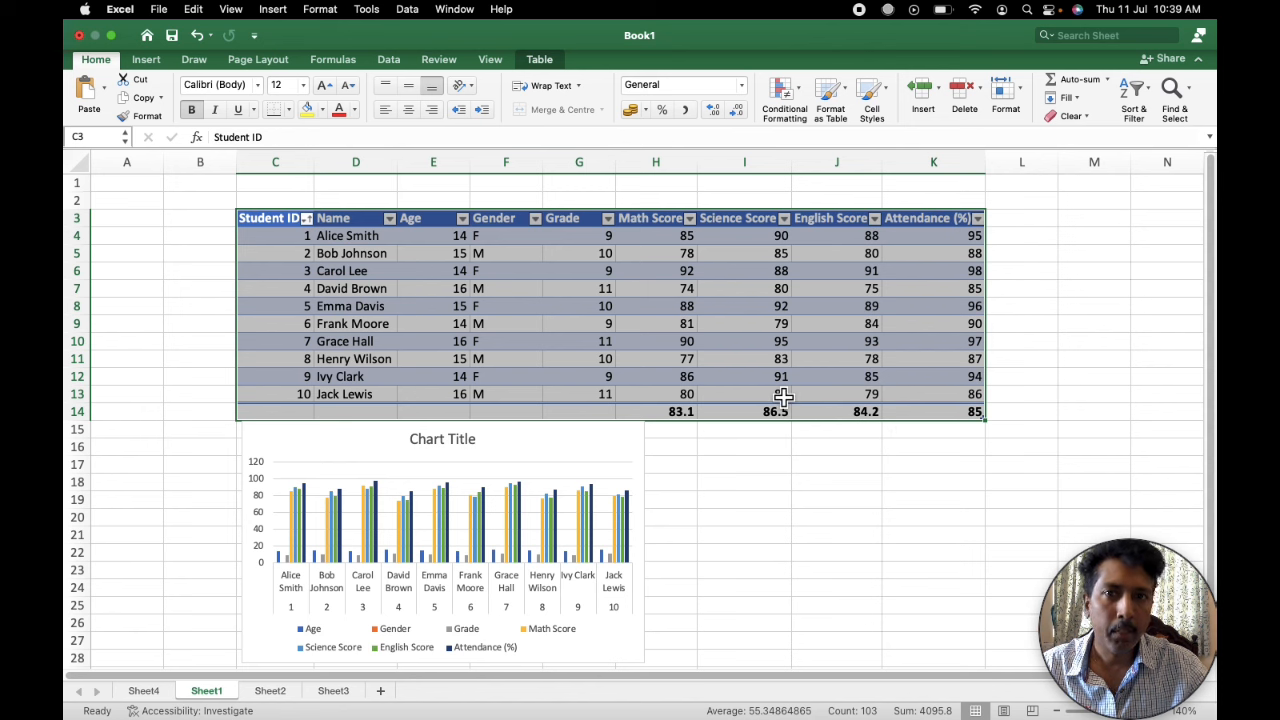
click(801, 101)
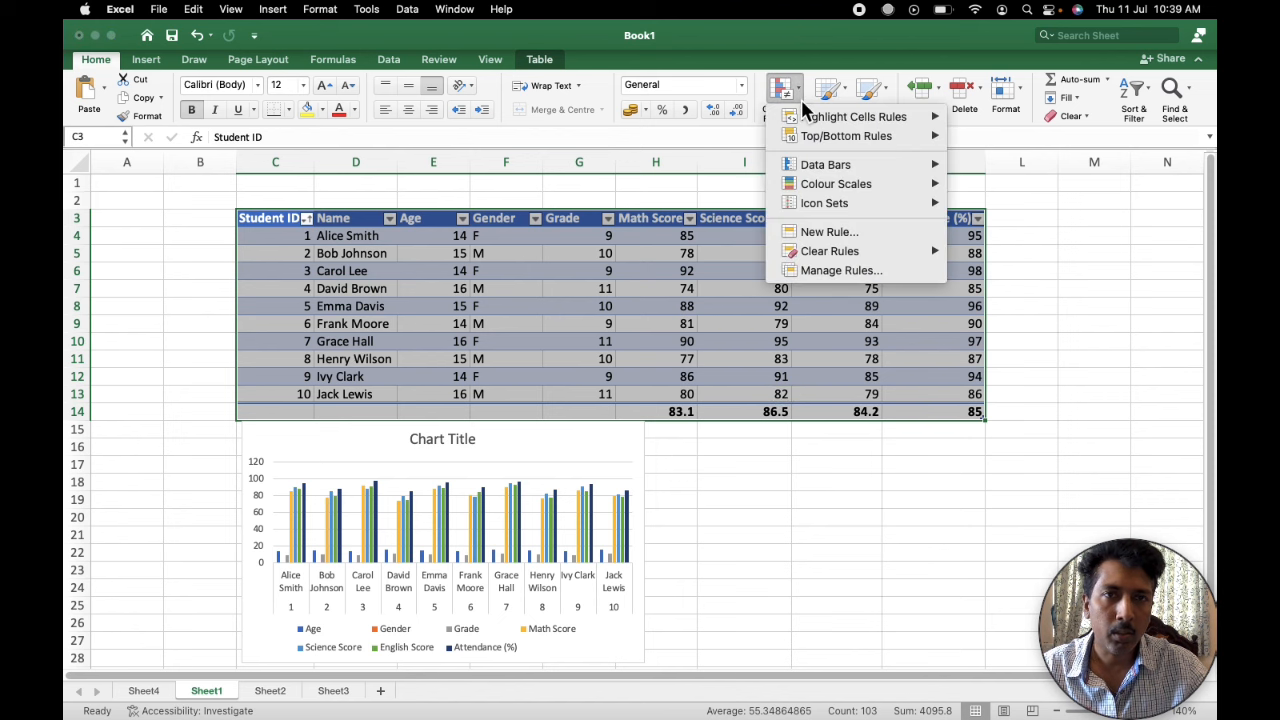
mouse_move(835, 122)
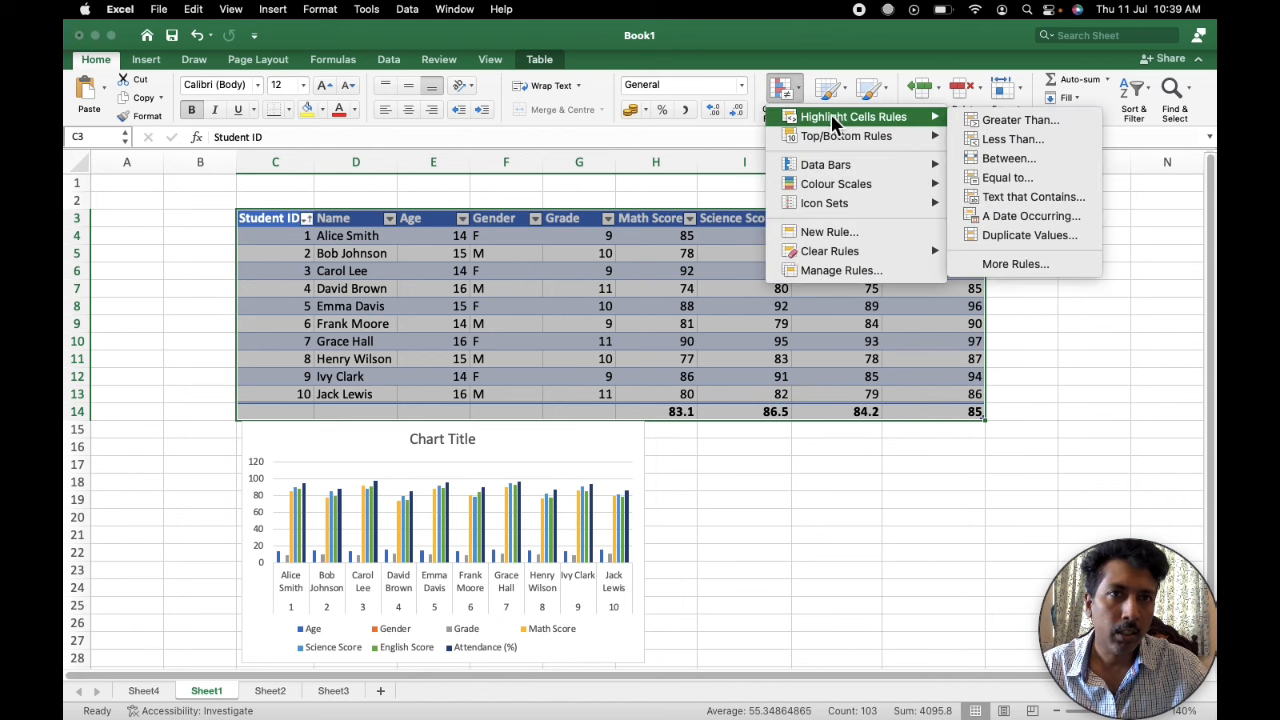
click(1012, 198)
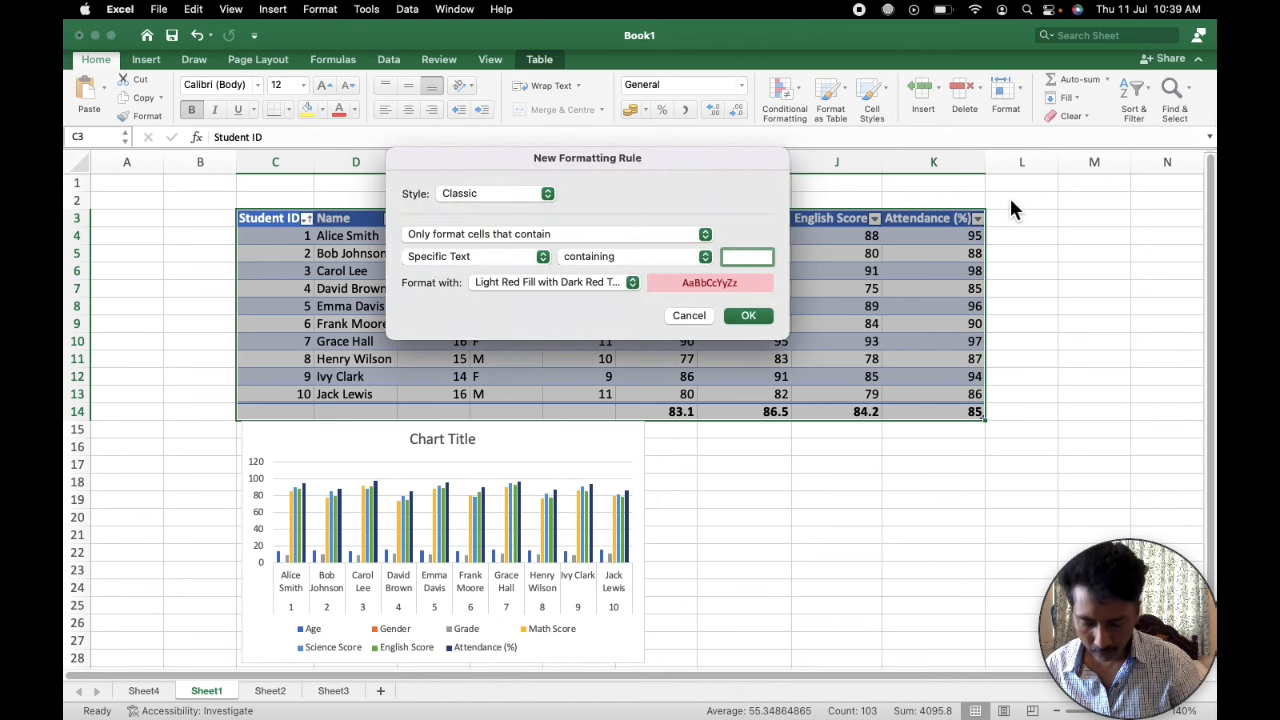
text(M)
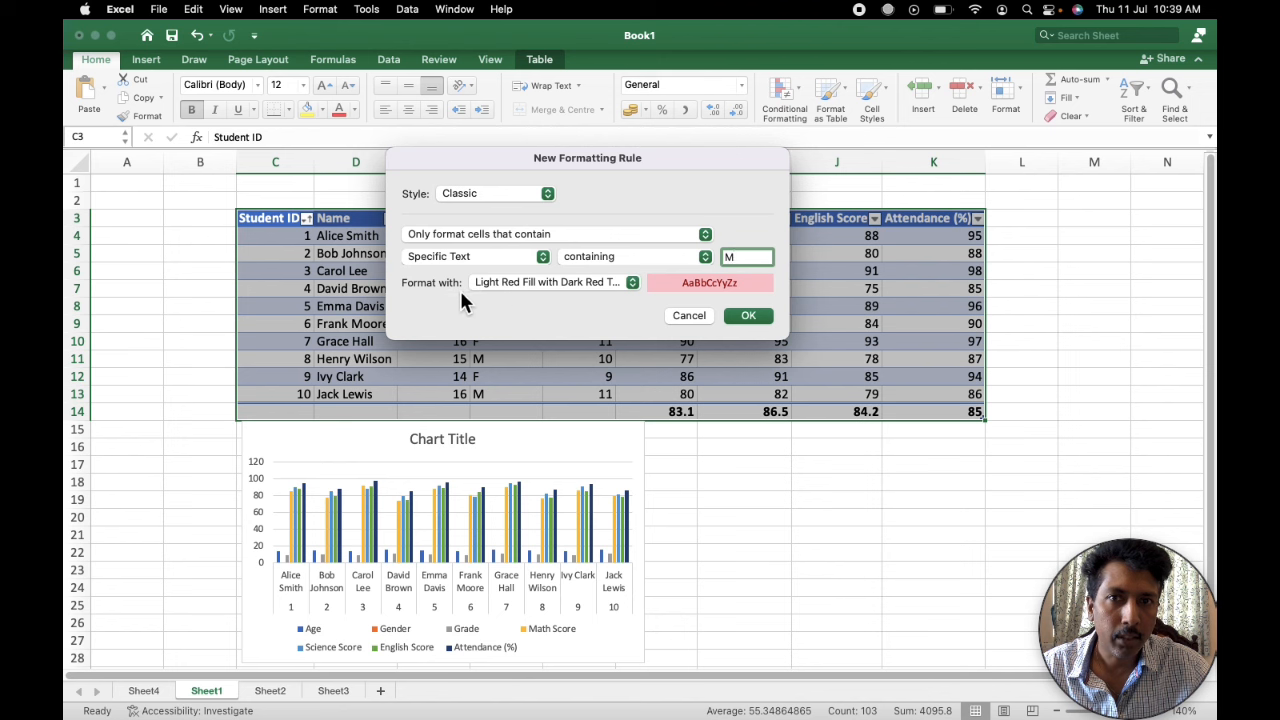
click(742, 317)
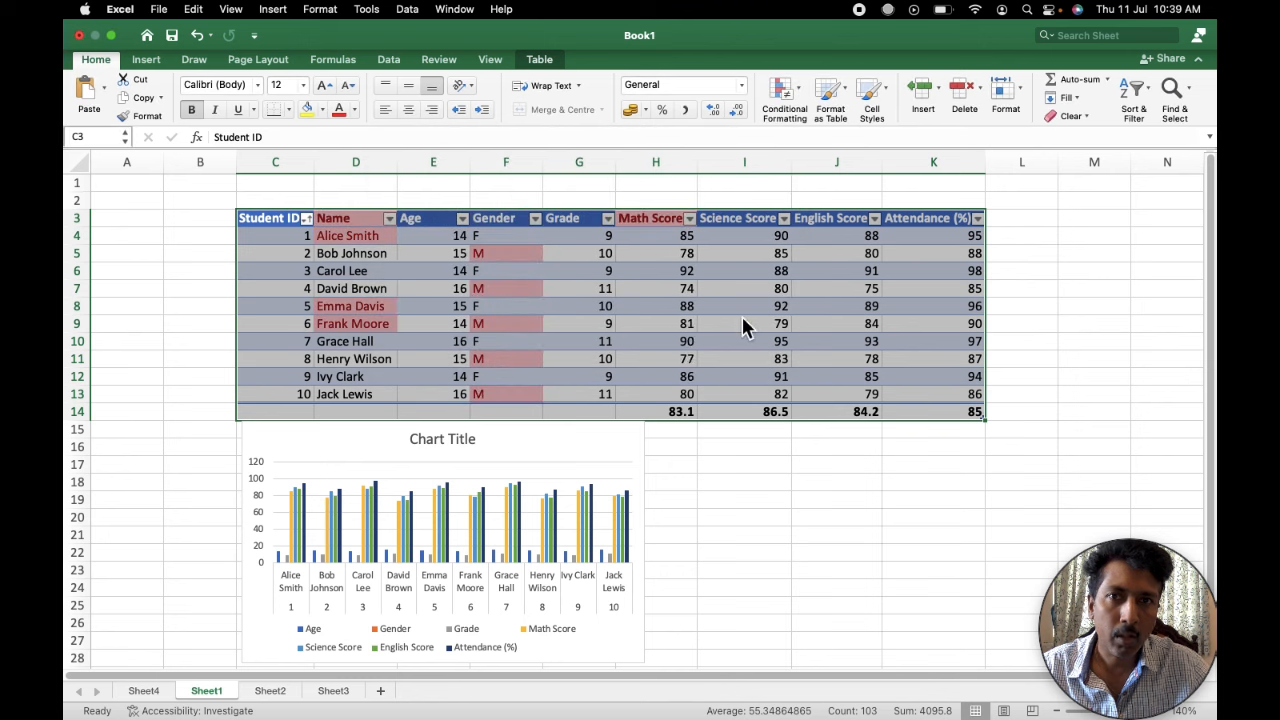